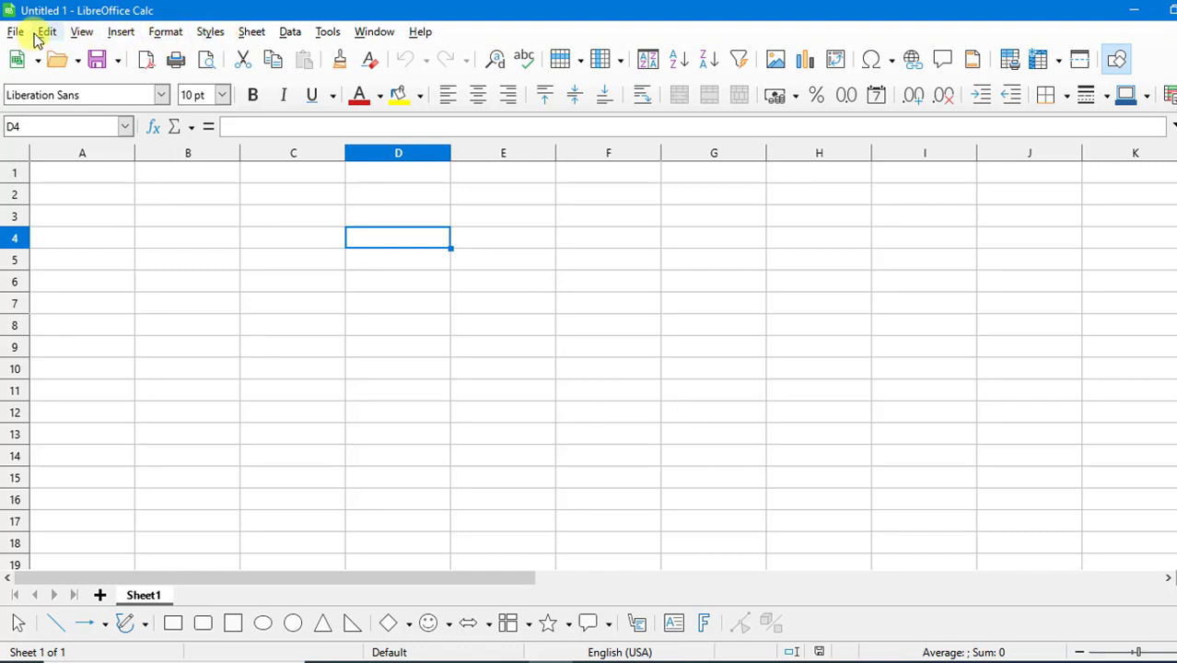
{"action": "left_click", "coordinate": [296, 189]}
{"action": "left_click", "coordinate": [254, 33]}
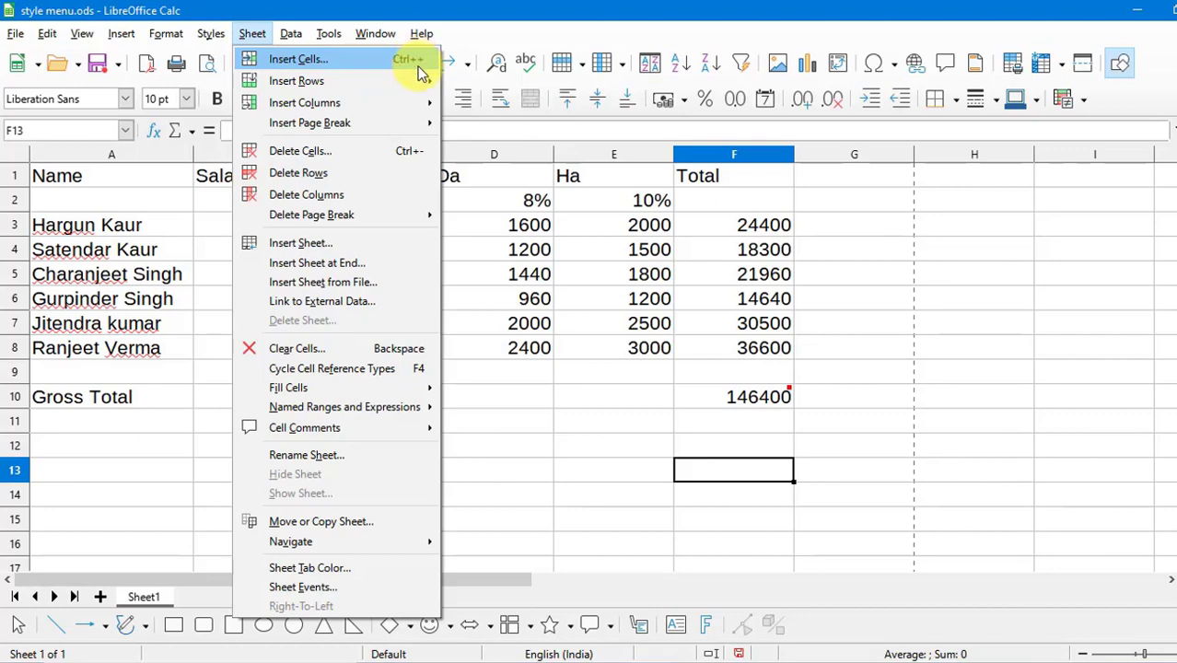
{"action": "left_click", "coordinate": [470, 245]}
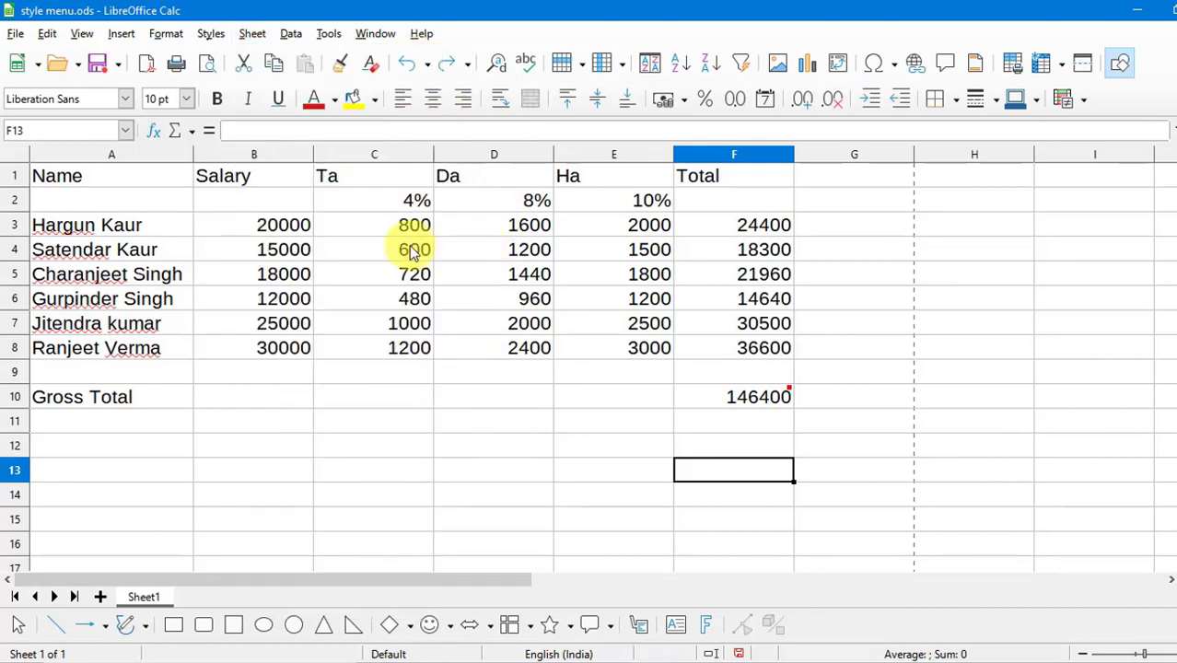
Insert a cell at C3 with the Shift cells down option, and undo the insertion
{"action": "left_click", "coordinate": [386, 230]}
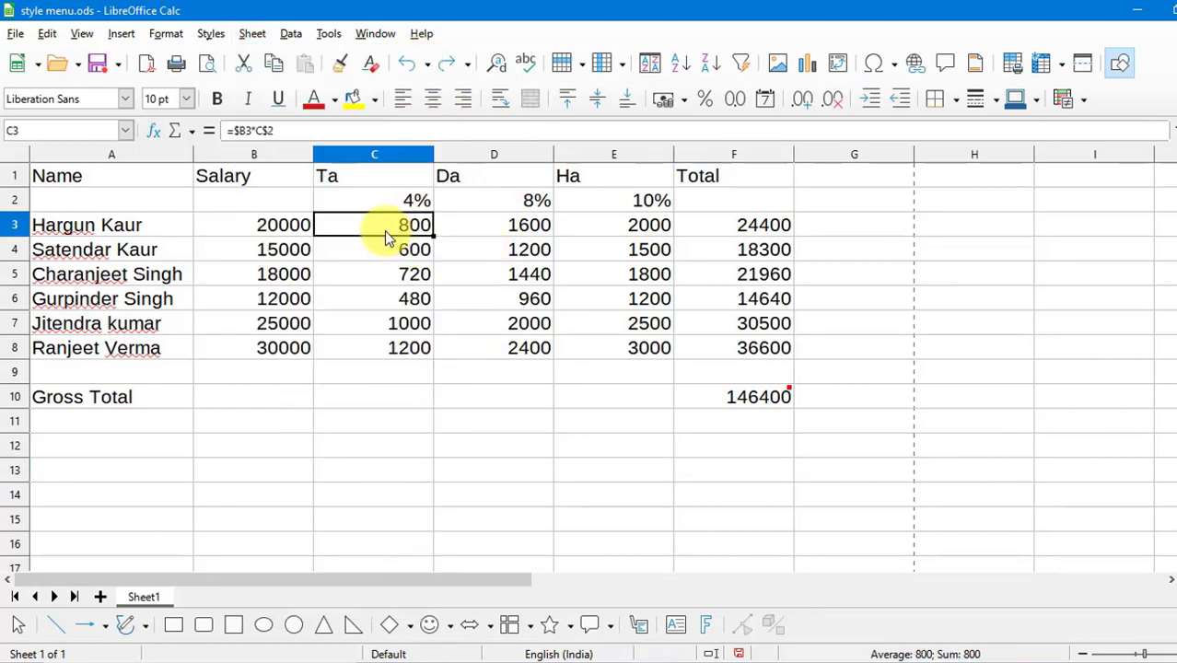
{"action": "left_click", "coordinate": [252, 35]}
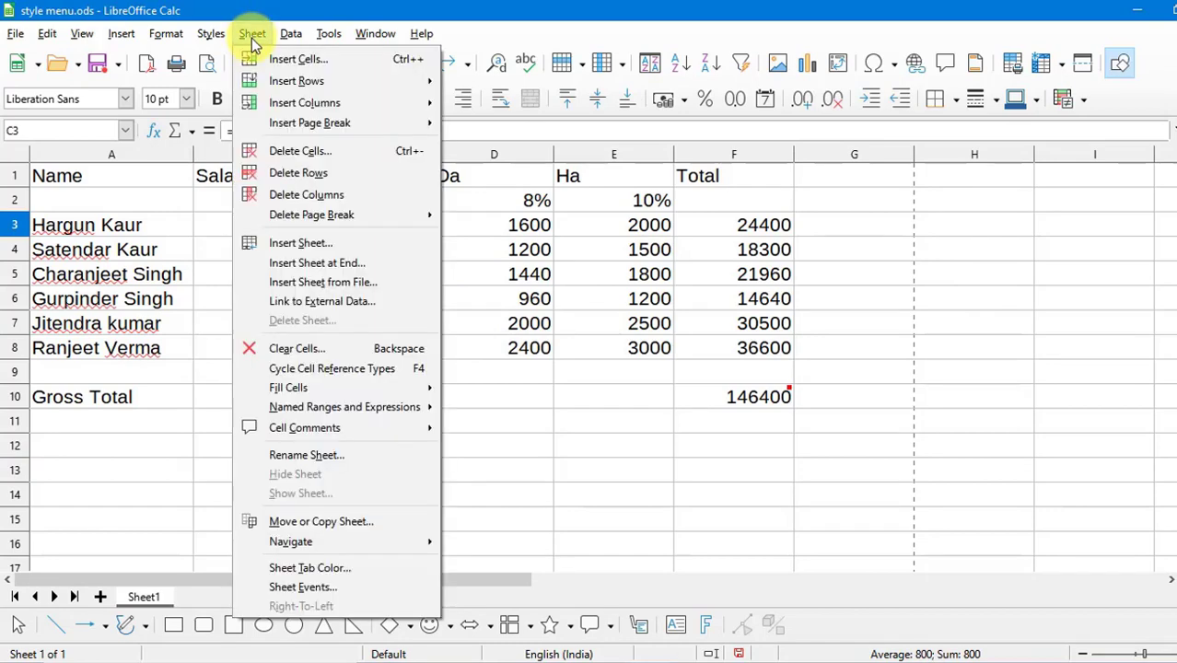
{"action": "left_click", "coordinate": [297, 59]}
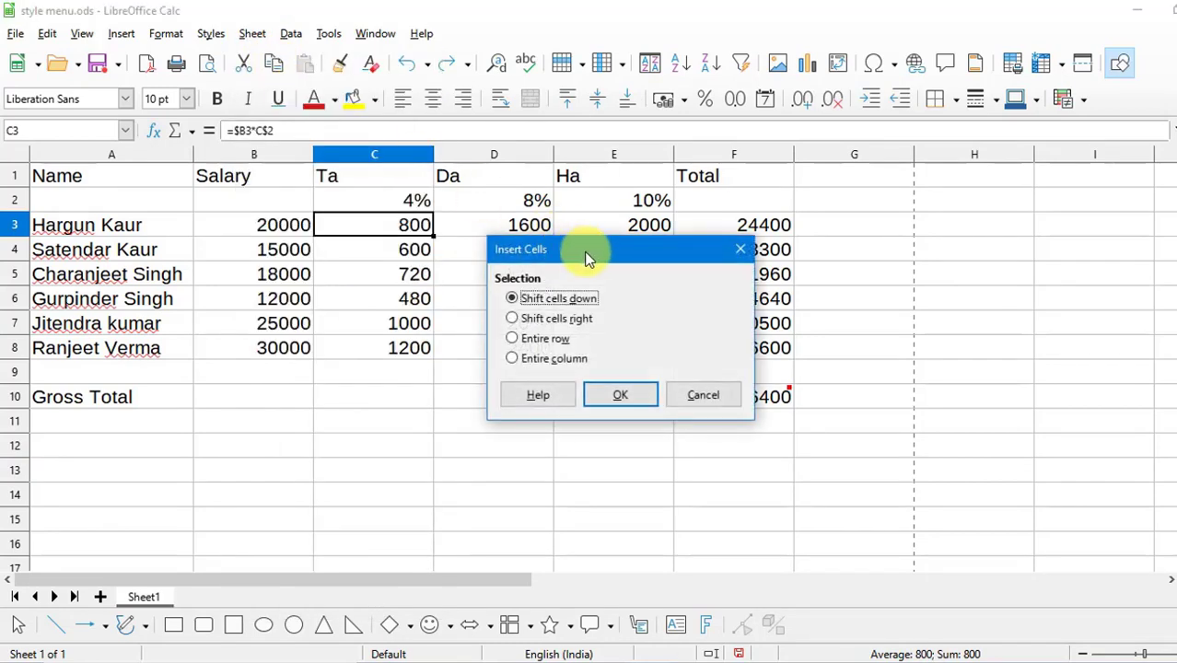
{"action": "left_click_drag", "start_coordinate": [589, 249], "coordinate": [903, 189]}
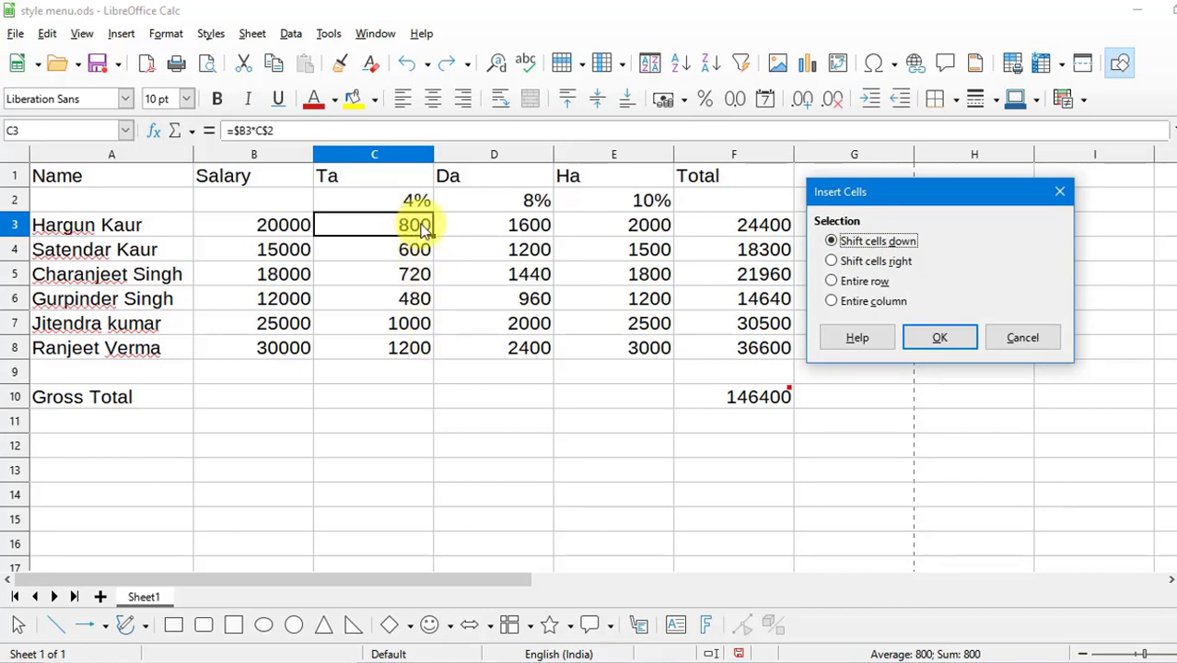
{"action": "left_click", "coordinate": [849, 265]}
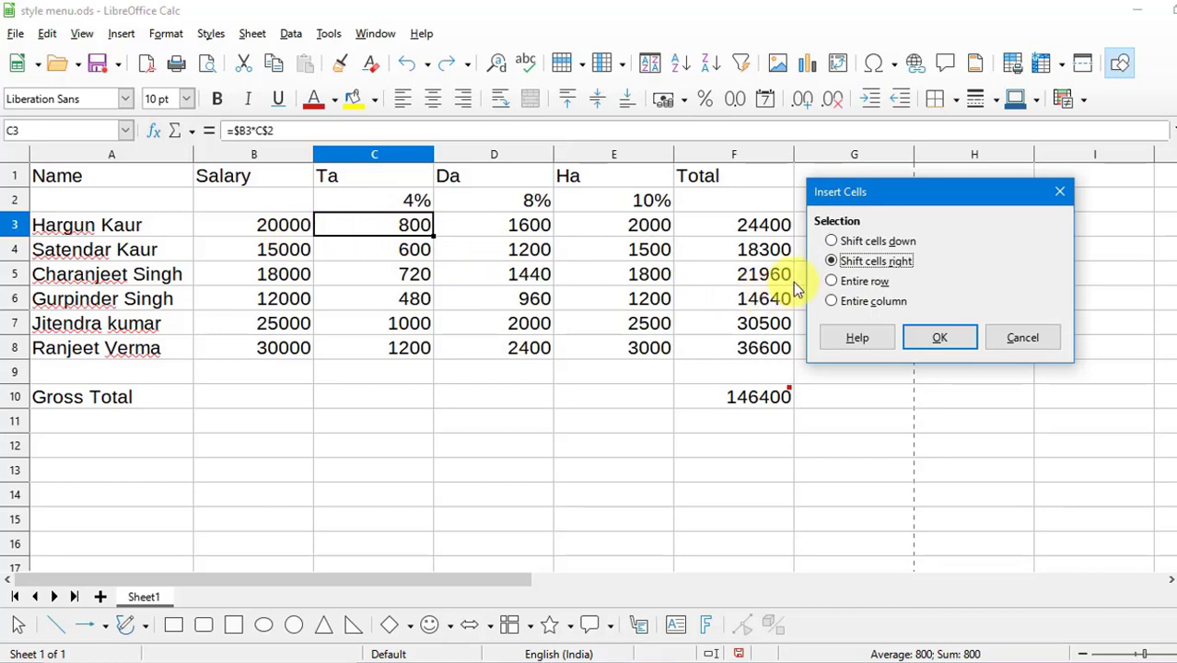
{"action": "left_click", "coordinate": [848, 282]}
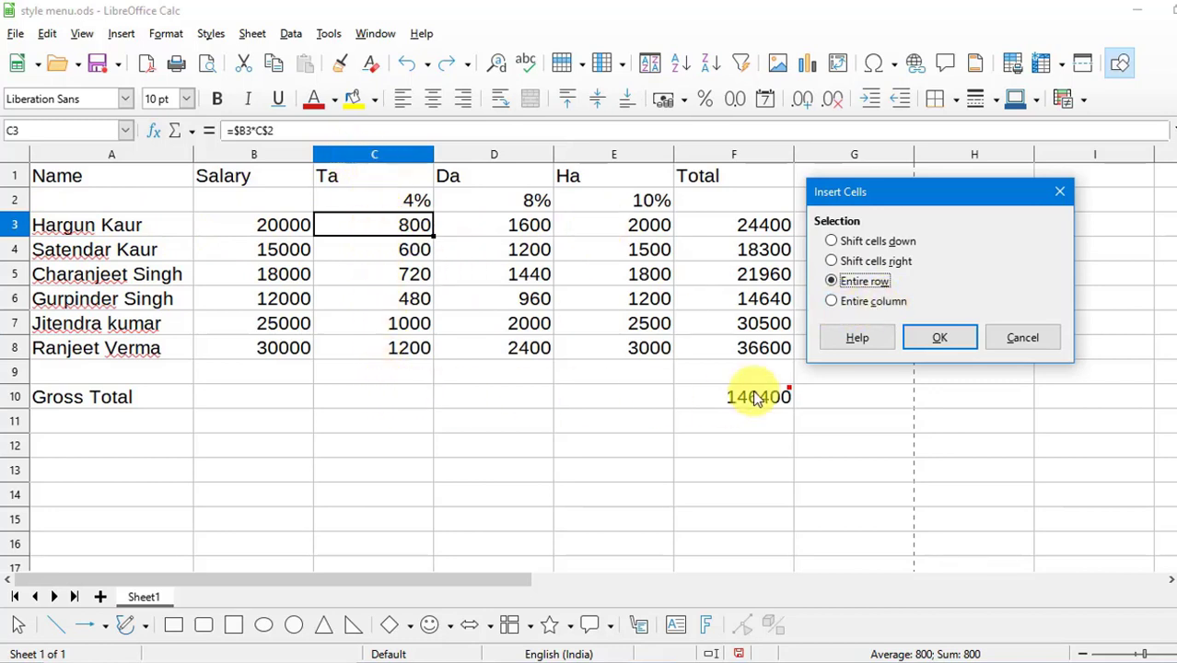
{"action": "left_click", "coordinate": [849, 242]}
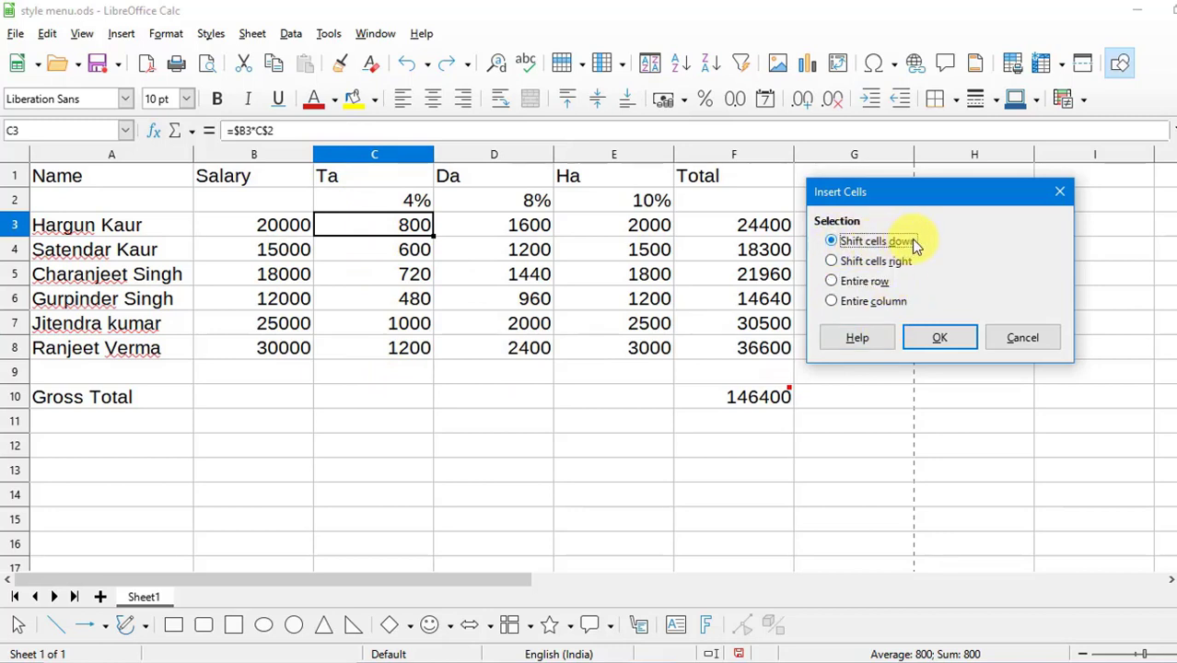
{"action": "left_click", "coordinate": [937, 337]}
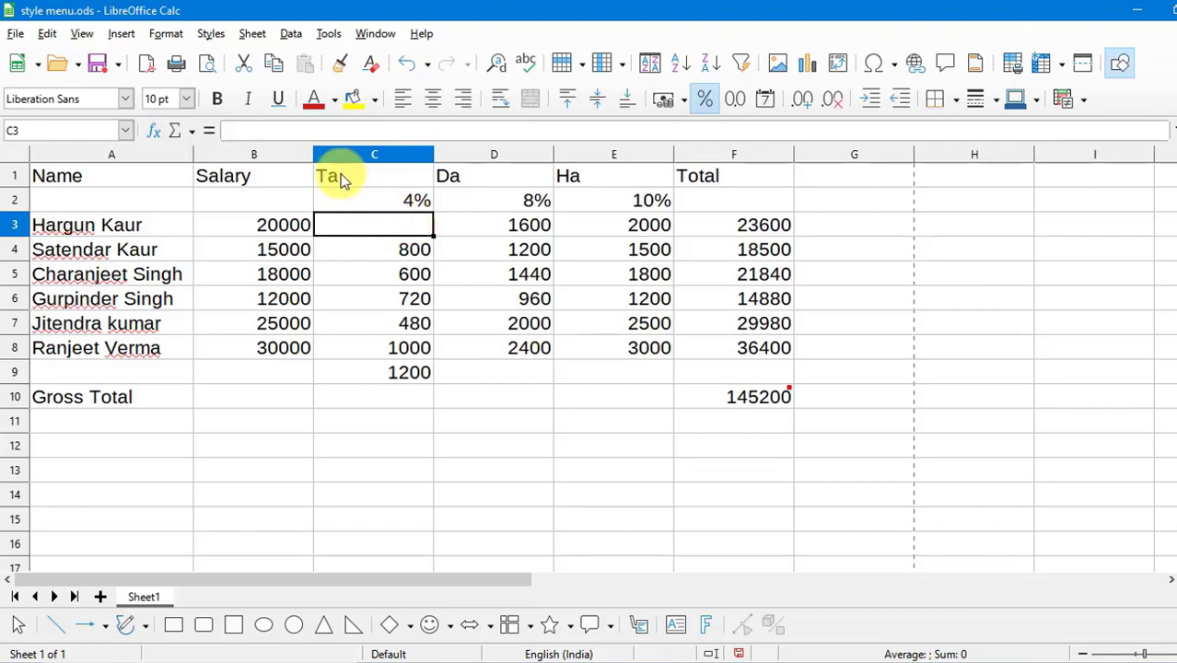
{"action": "key", "text": "ctrl+z"}
{"action": "left_click", "coordinate": [258, 37]}
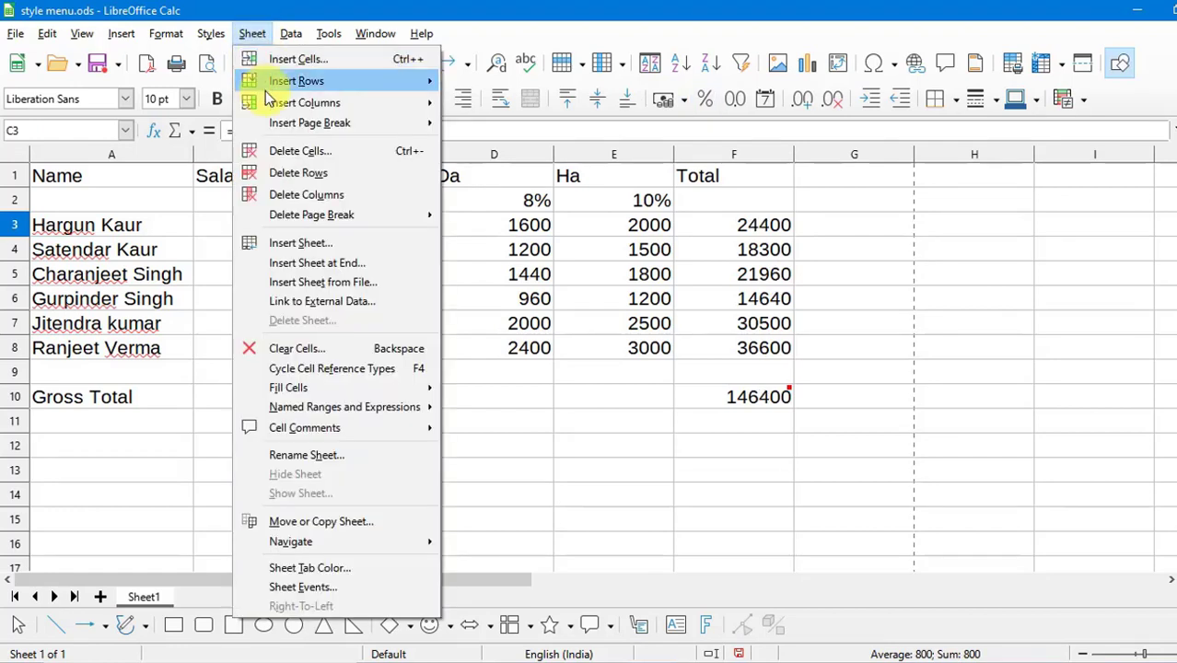
{"action": "mouse_move", "coordinate": [277, 85]}
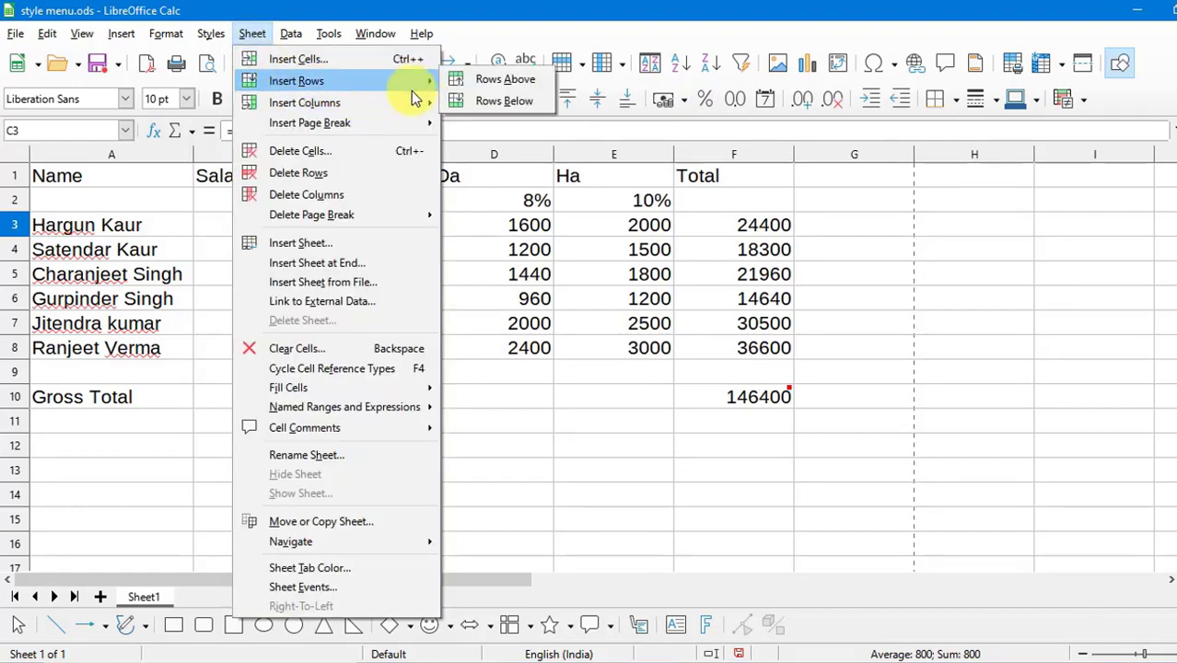
{"action": "left_click", "coordinate": [504, 83]}
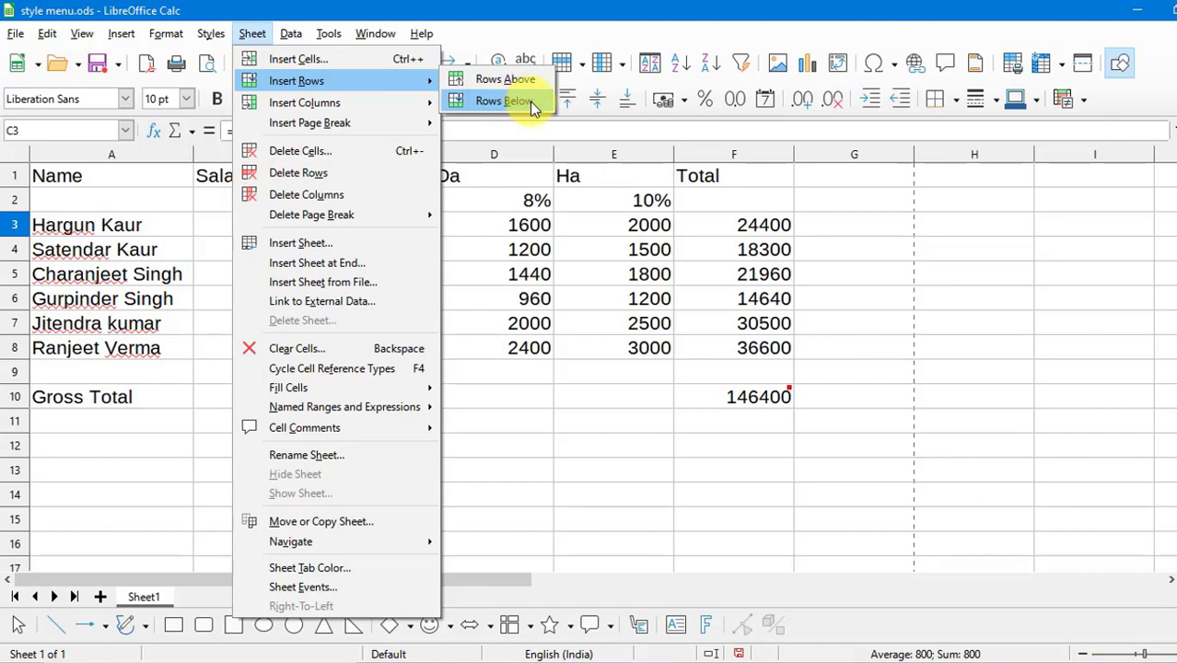
{"action": "left_click", "coordinate": [531, 332]}
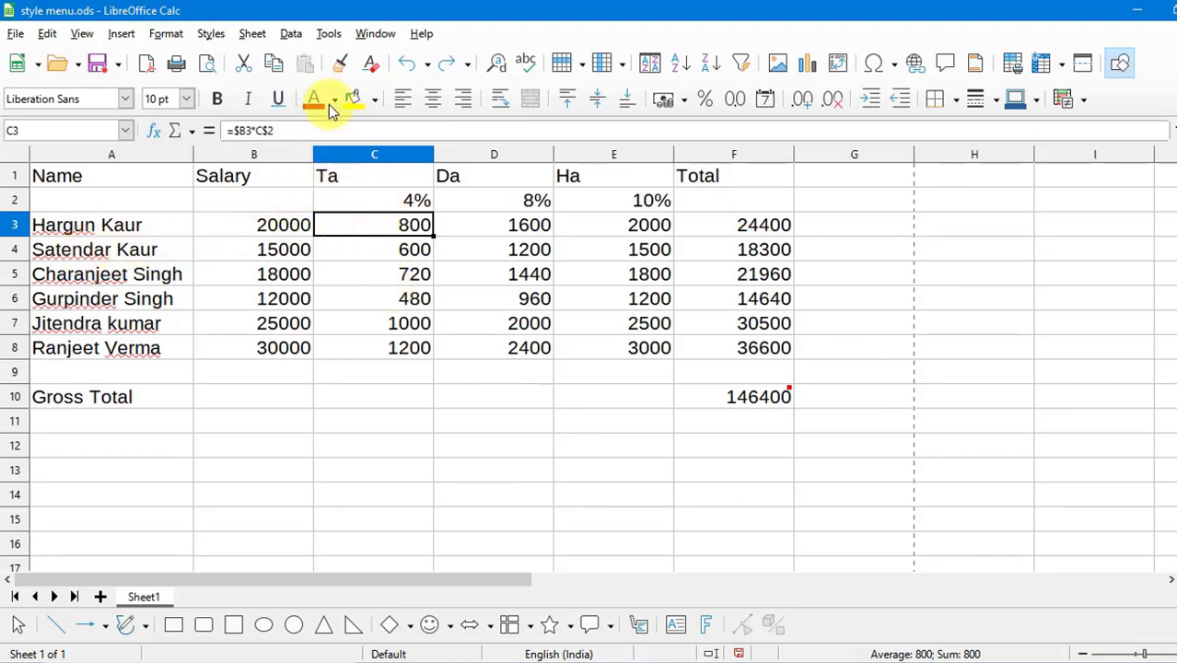
Insert a blank row above row 3, between the percentage row and the first employee
{"action": "left_click", "coordinate": [253, 34]}
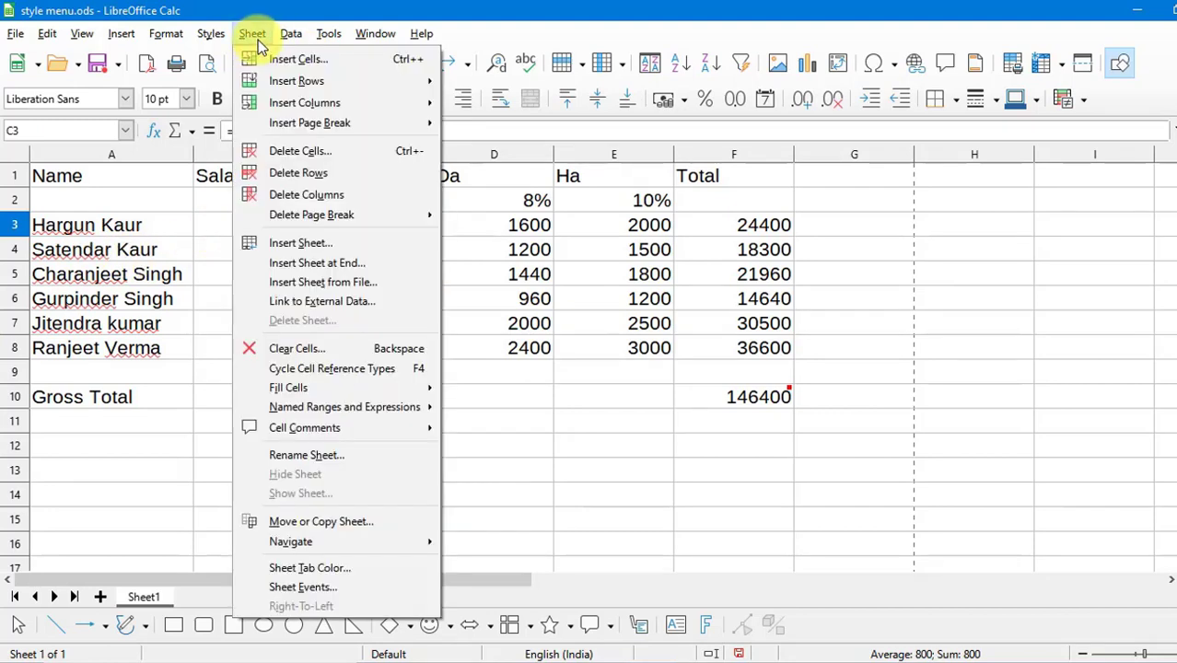
{"action": "mouse_move", "coordinate": [276, 81]}
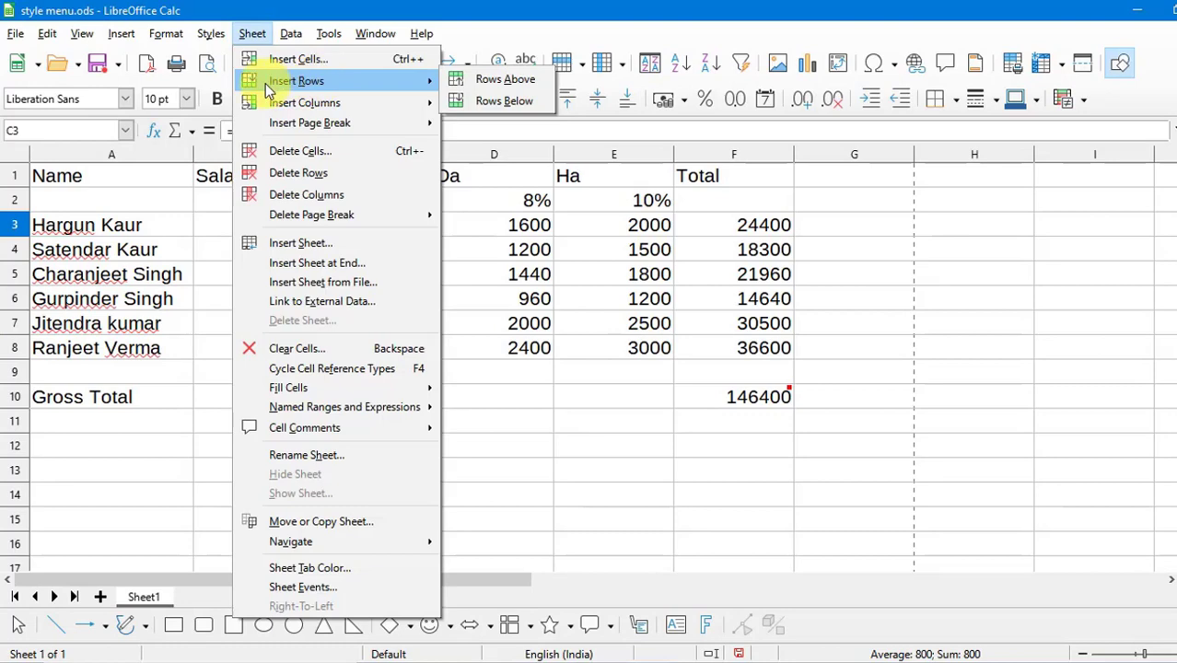
{"action": "left_click", "coordinate": [498, 83]}
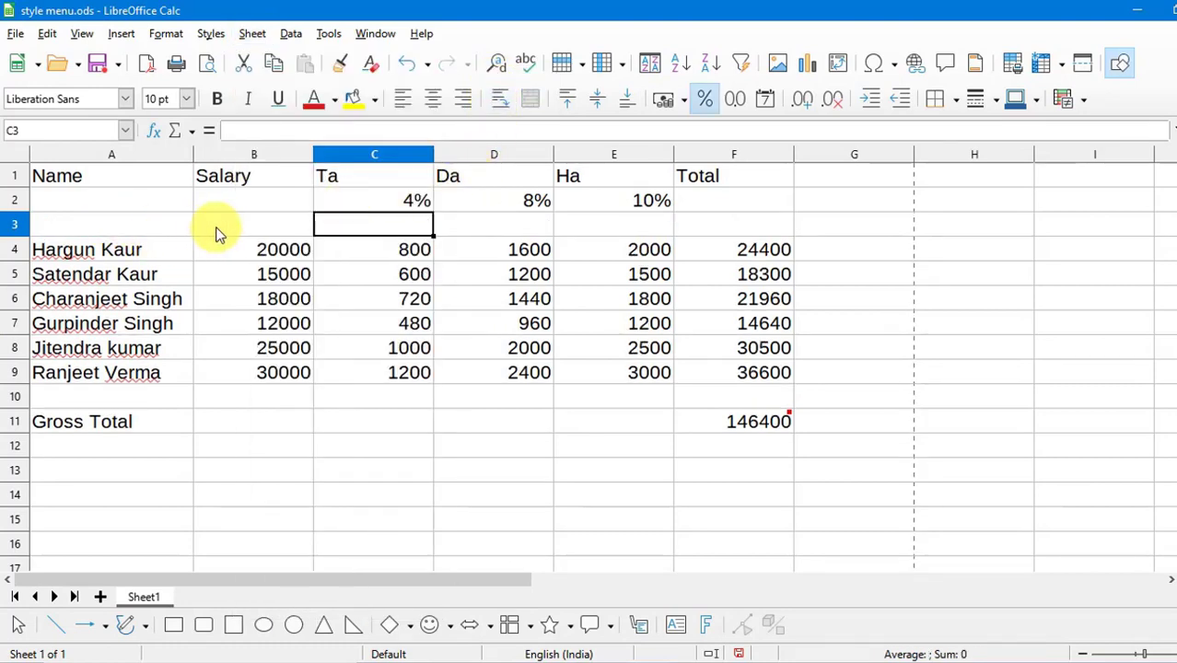
Insert a blank row below row 4, directly under the first employee's data
{"action": "left_click", "coordinate": [414, 251]}
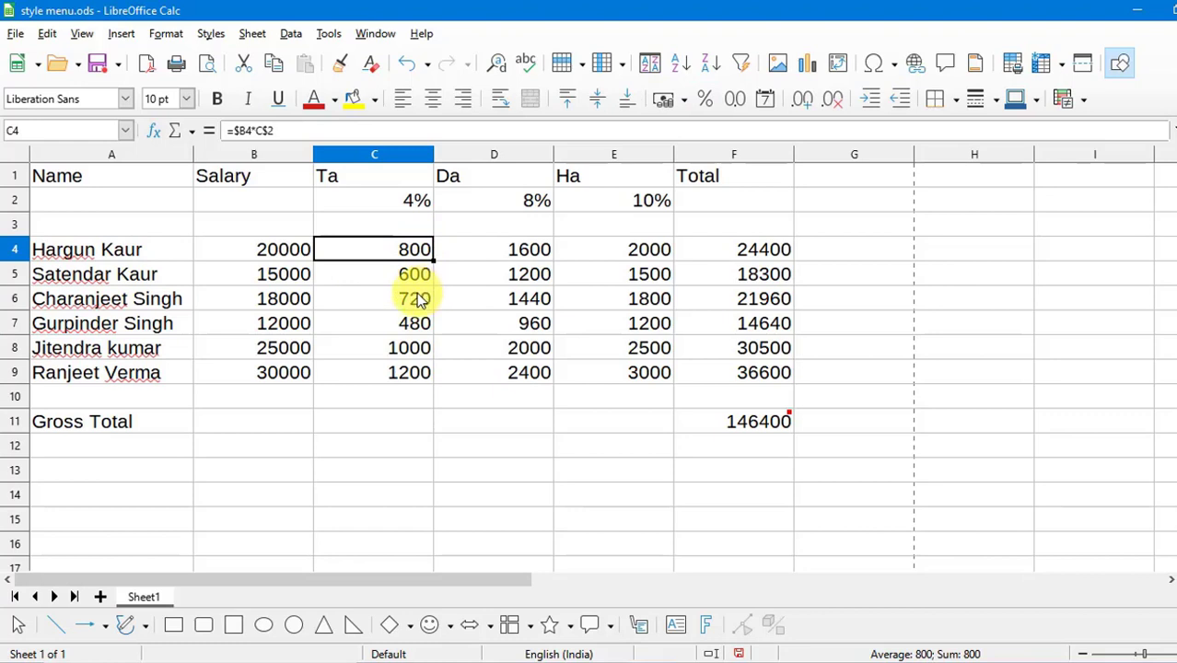
{"action": "left_click", "coordinate": [258, 39]}
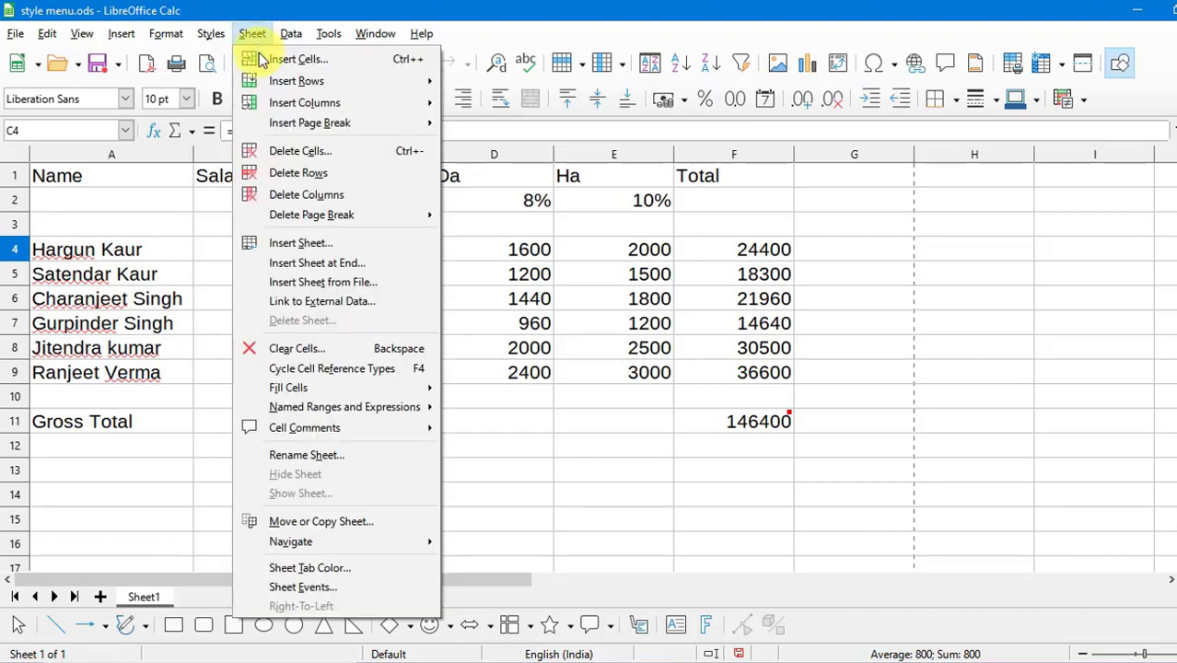
{"action": "mouse_move", "coordinate": [394, 81]}
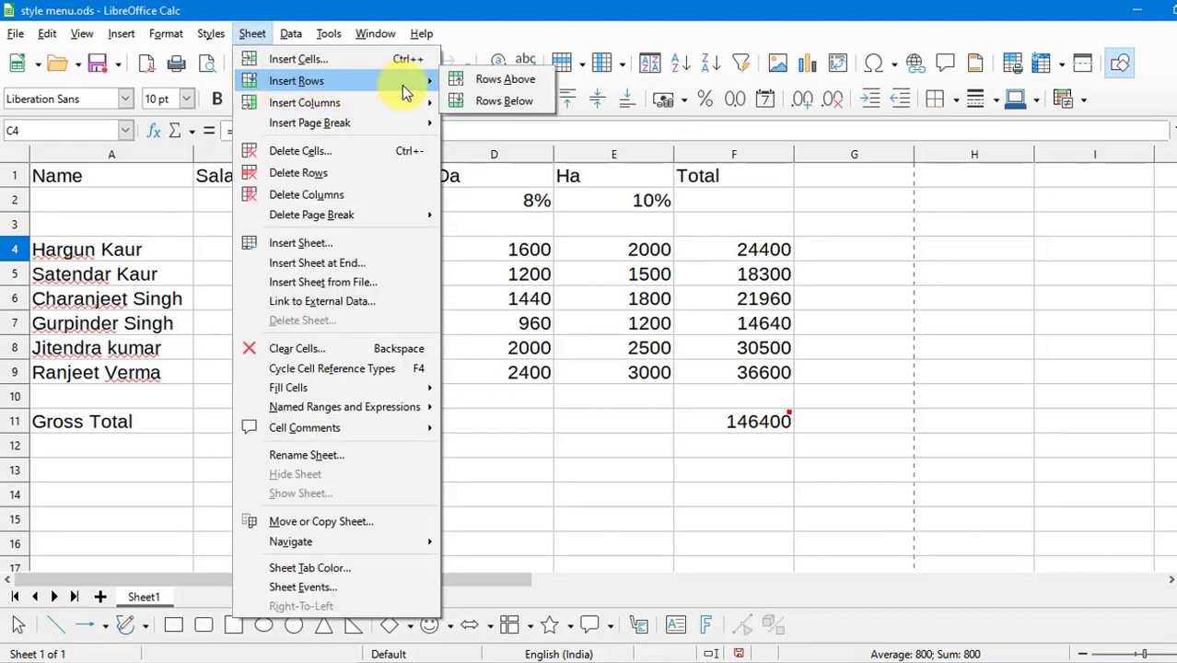
{"action": "left_click", "coordinate": [488, 100]}
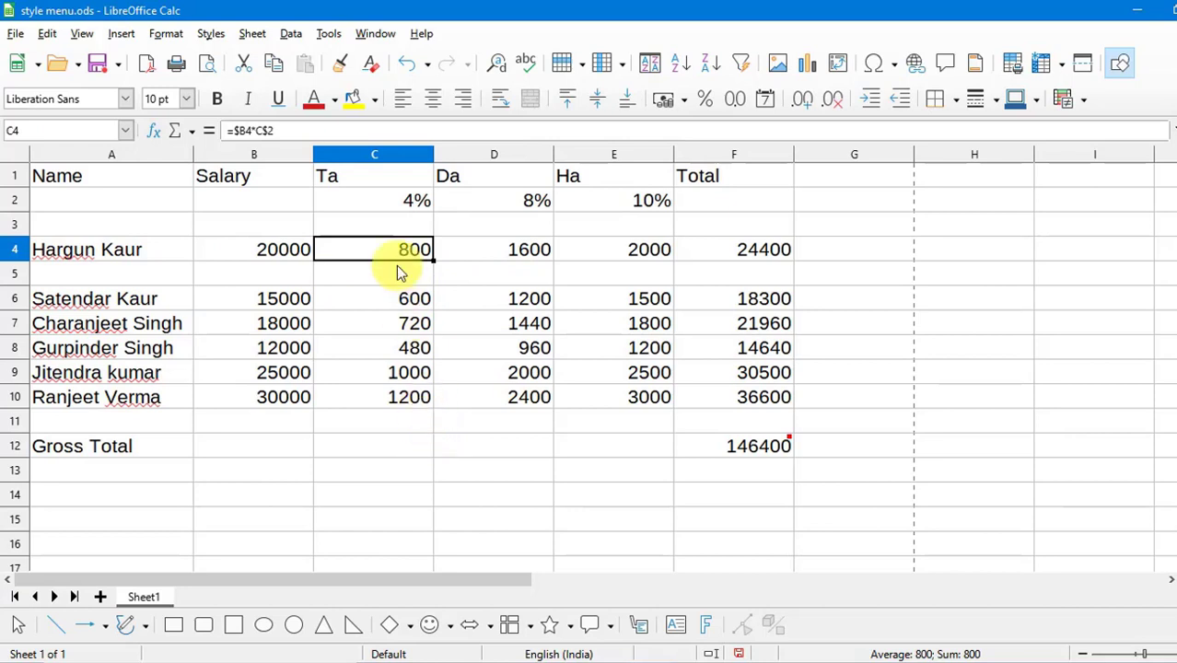
{"action": "left_click", "coordinate": [252, 35]}
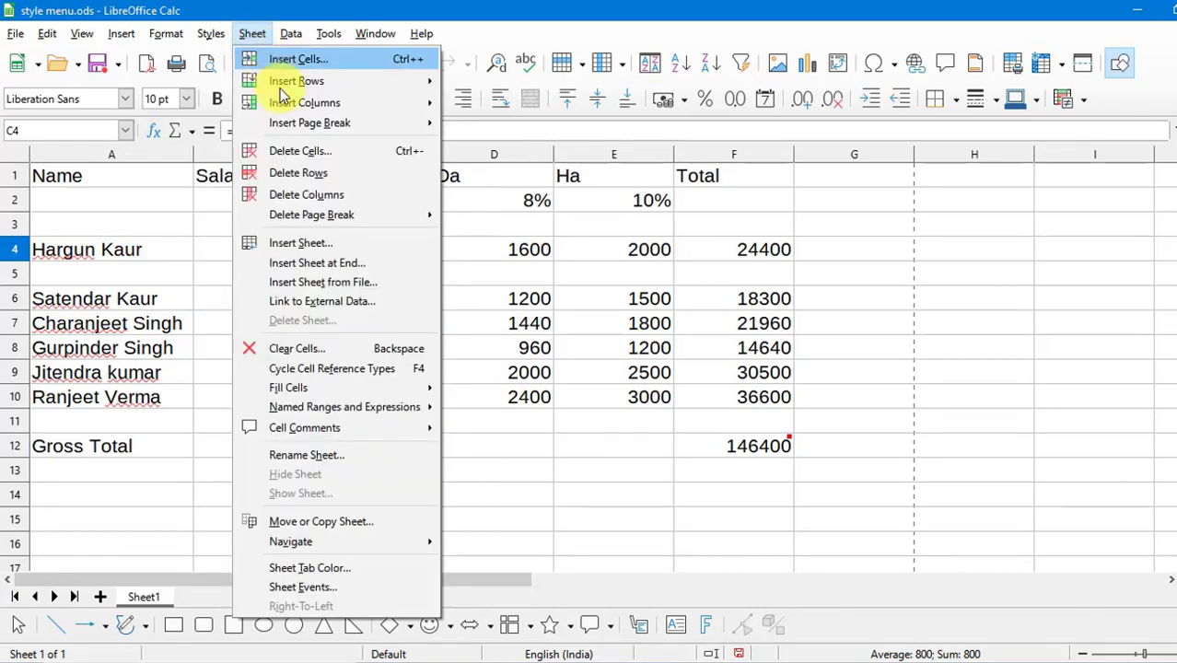
{"action": "mouse_move", "coordinate": [336, 103]}
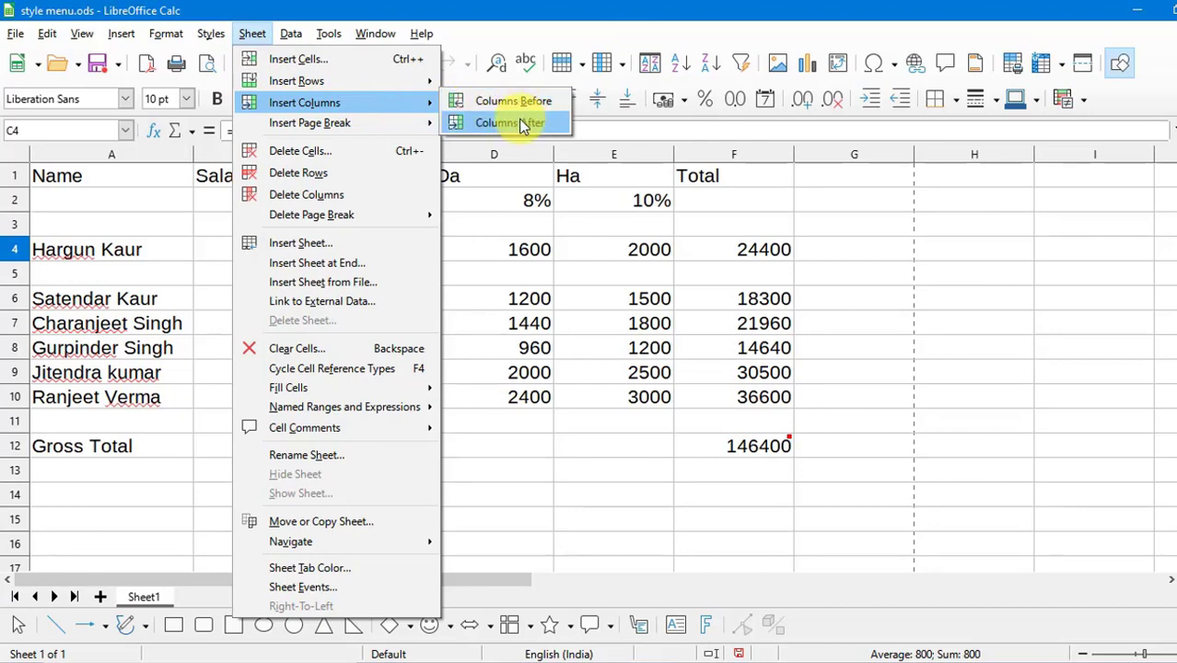
{"action": "left_click", "coordinate": [539, 302]}
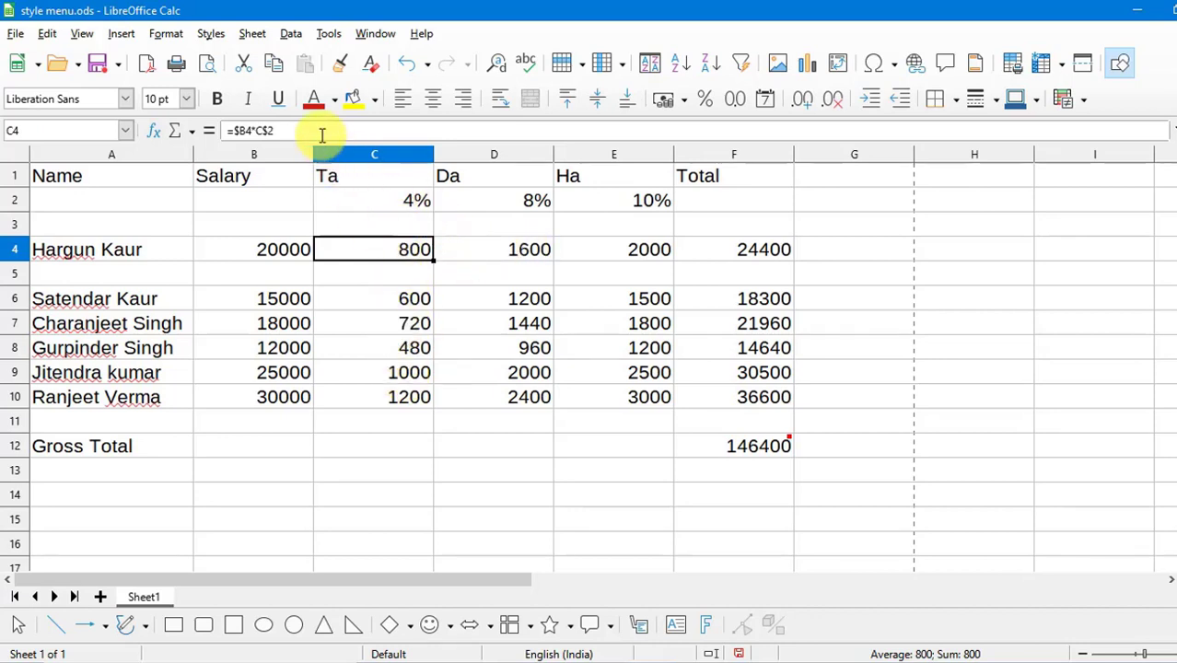
Insert a blank column before the Ta column, and undo the insertion
{"action": "left_click", "coordinate": [250, 36]}
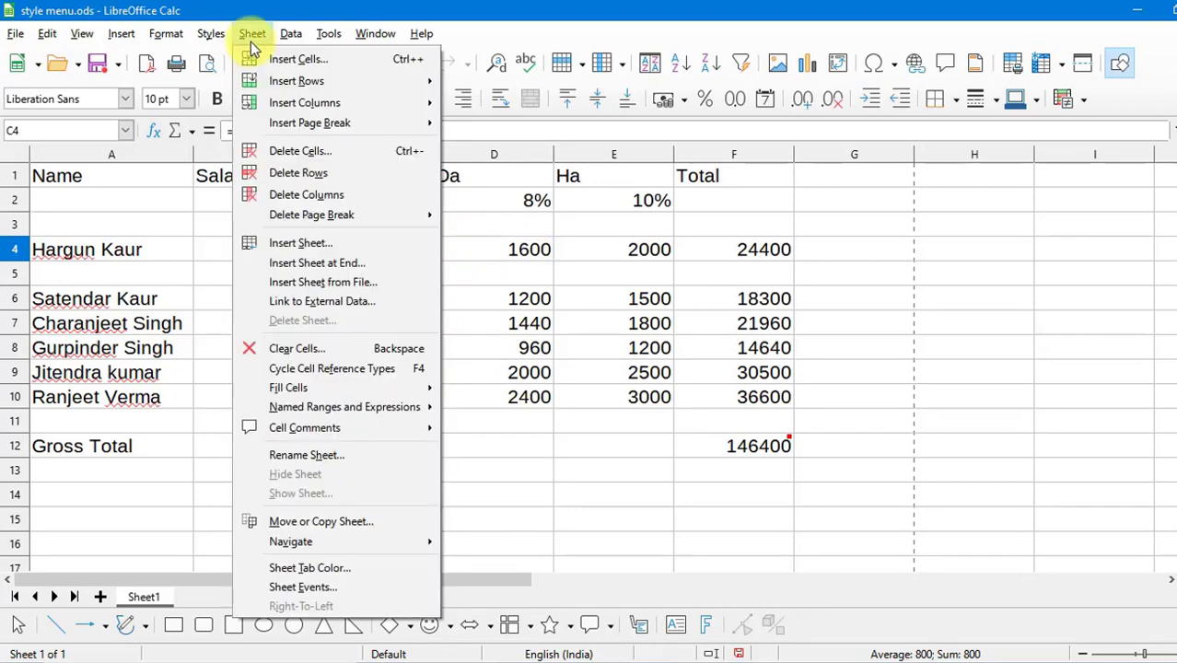
{"action": "mouse_move", "coordinate": [276, 102]}
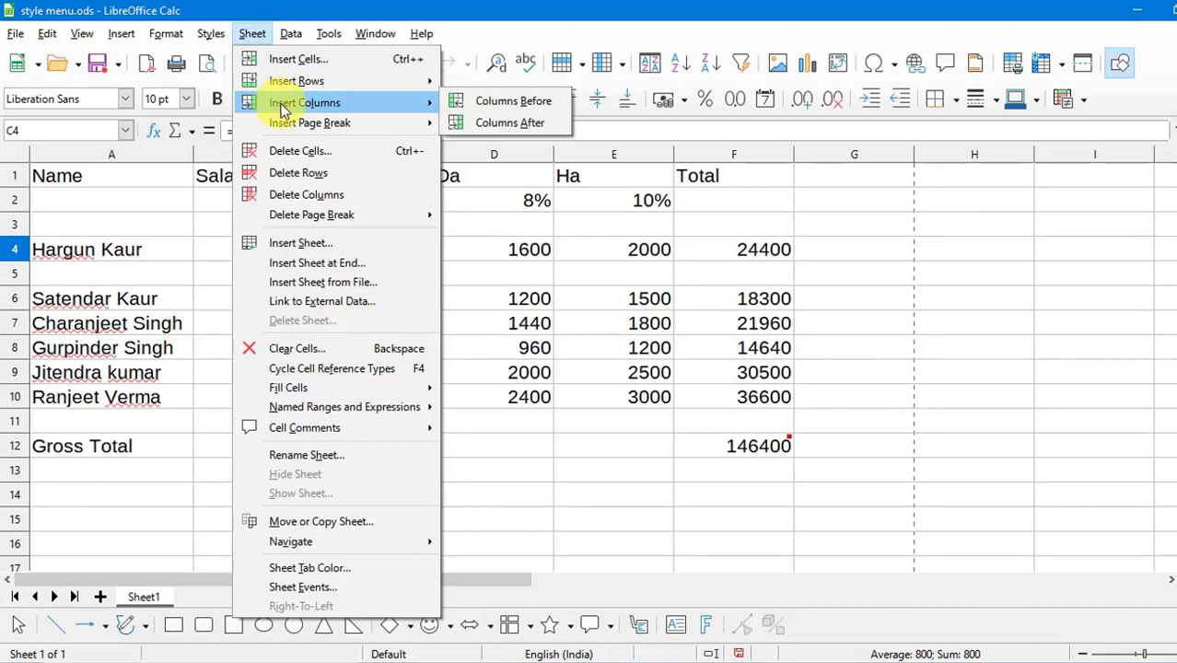
{"action": "left_click", "coordinate": [513, 103]}
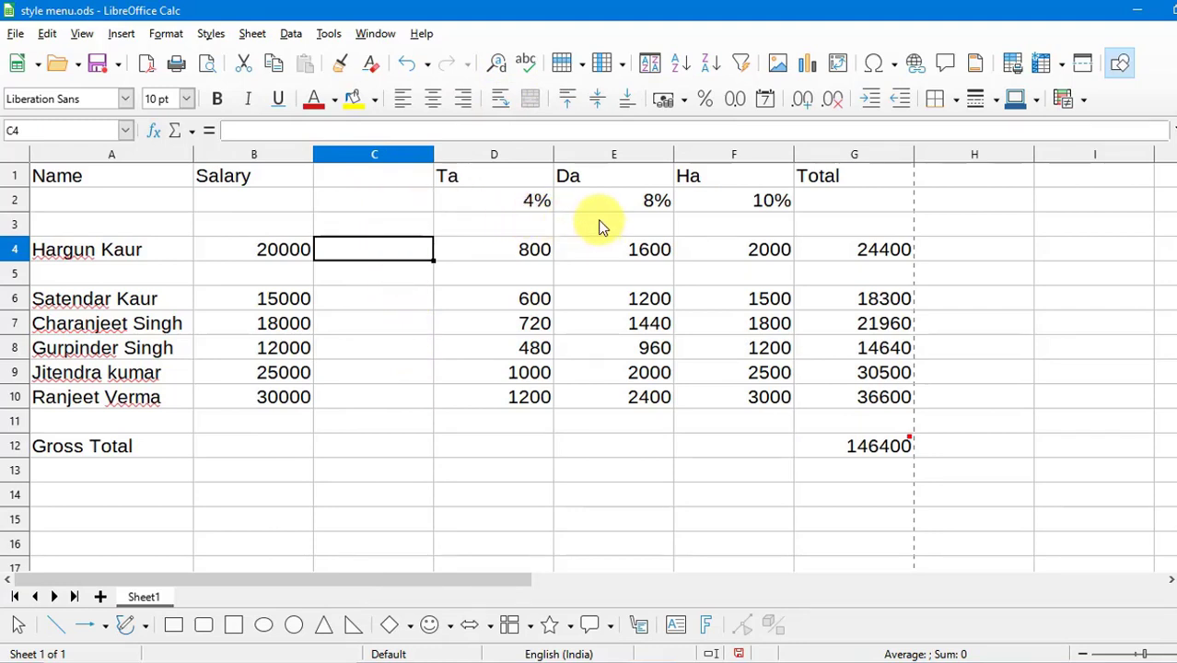
{"action": "key", "text": "ctrl+z"}
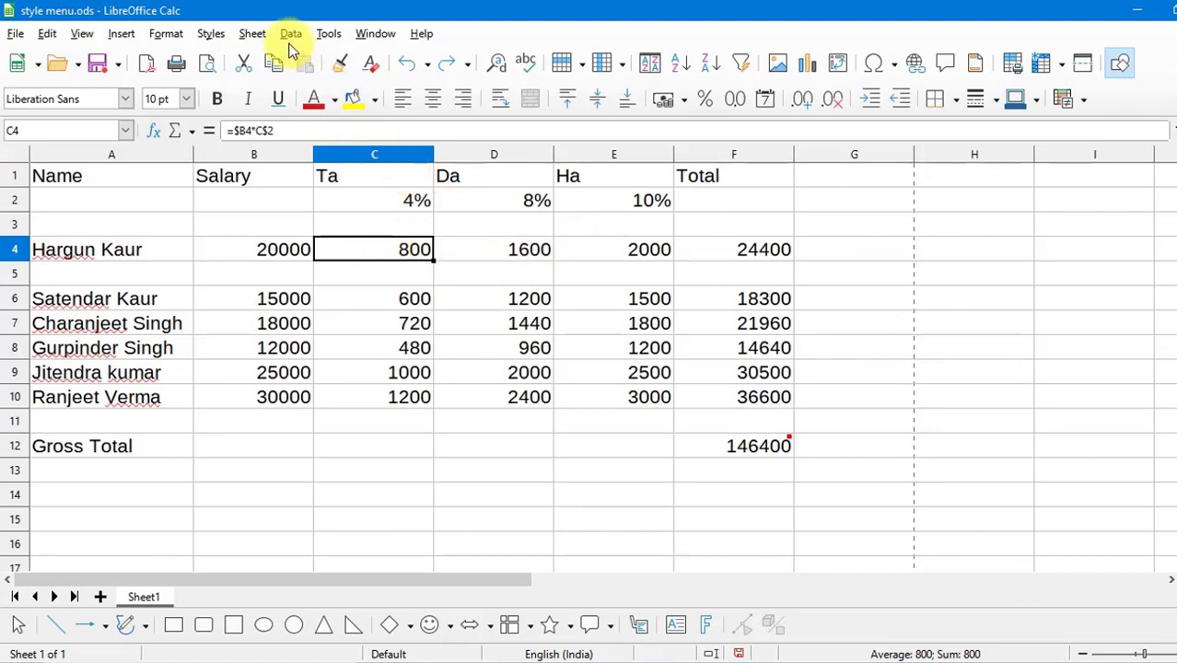
Insert a blank column after the Ta column, between Ta and Da
{"action": "left_click", "coordinate": [252, 34]}
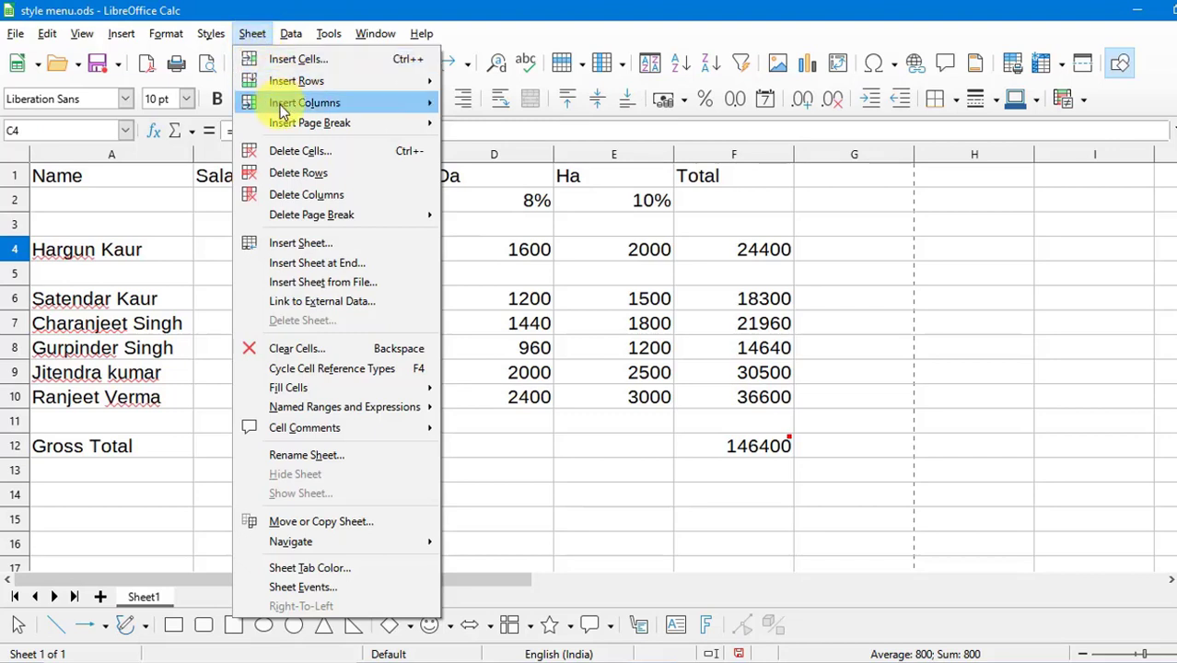
{"action": "mouse_move", "coordinate": [285, 107]}
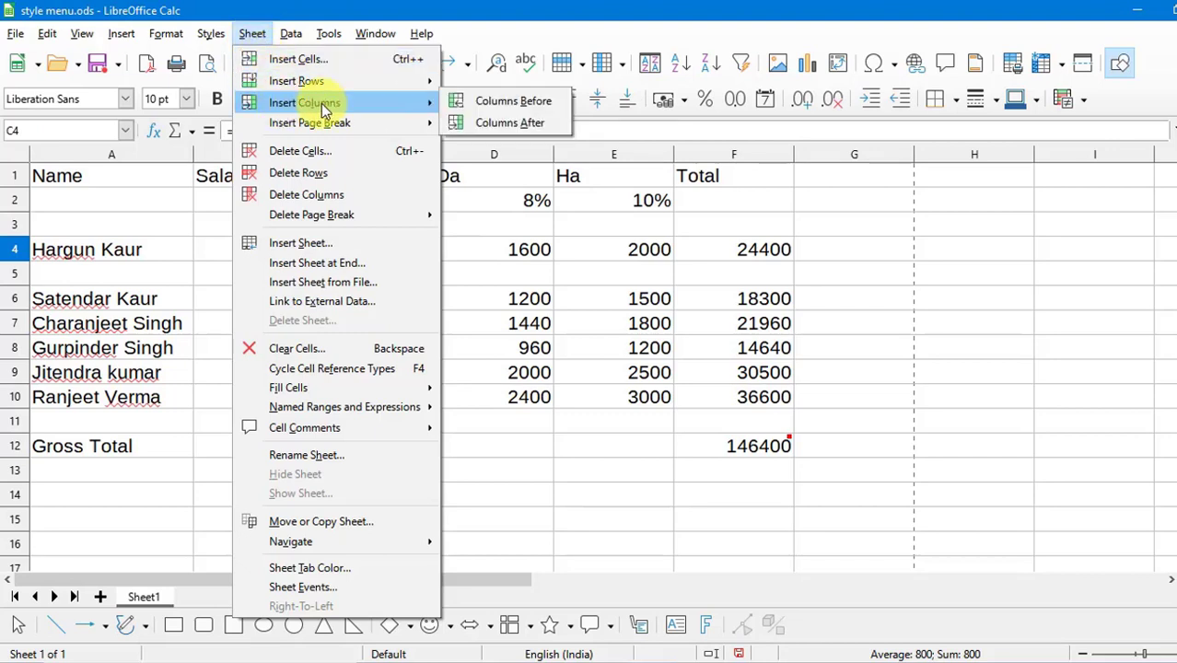
{"action": "left_click", "coordinate": [495, 123]}
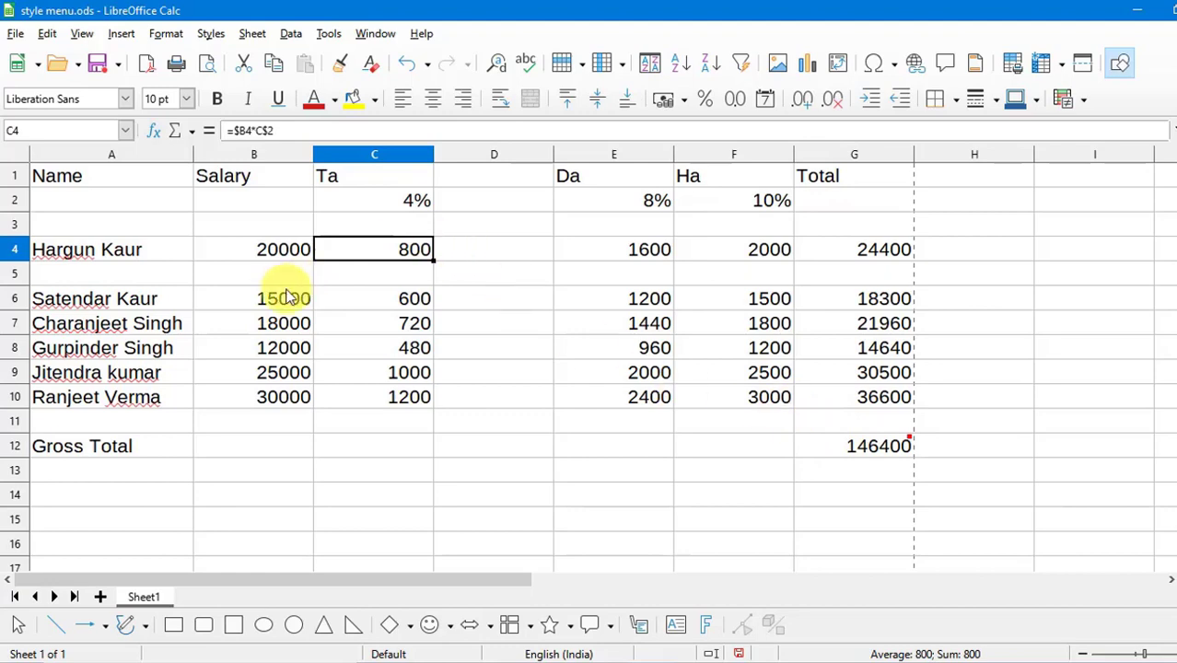
{"action": "left_click", "coordinate": [254, 33]}
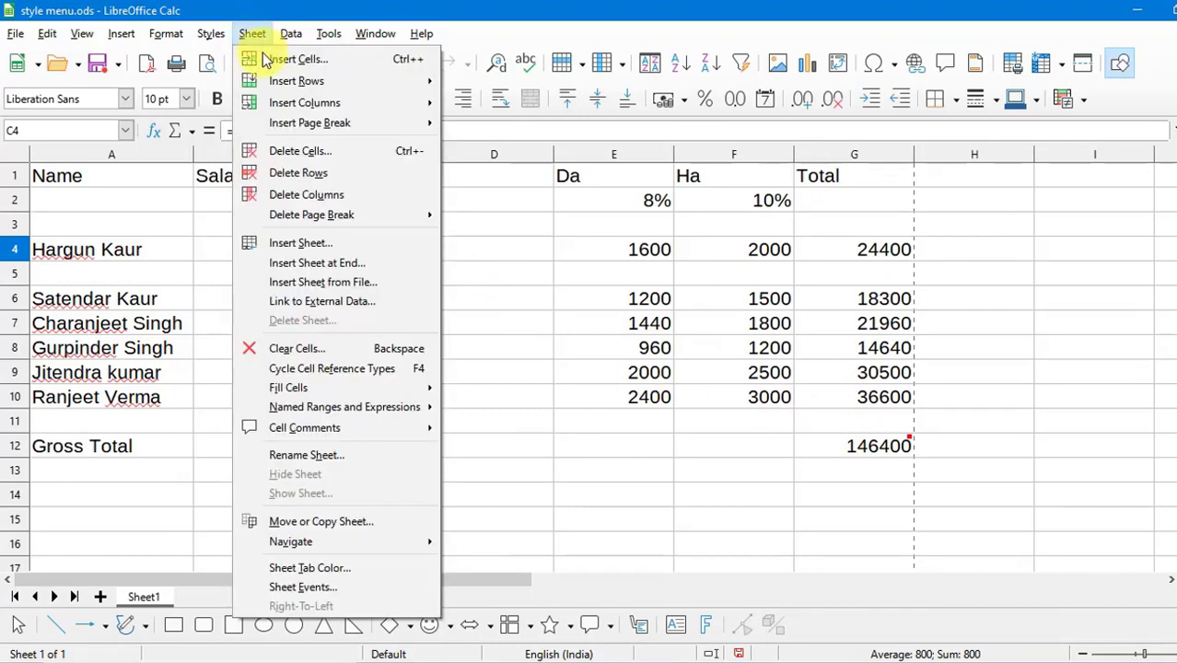
{"action": "mouse_move", "coordinate": [274, 82]}
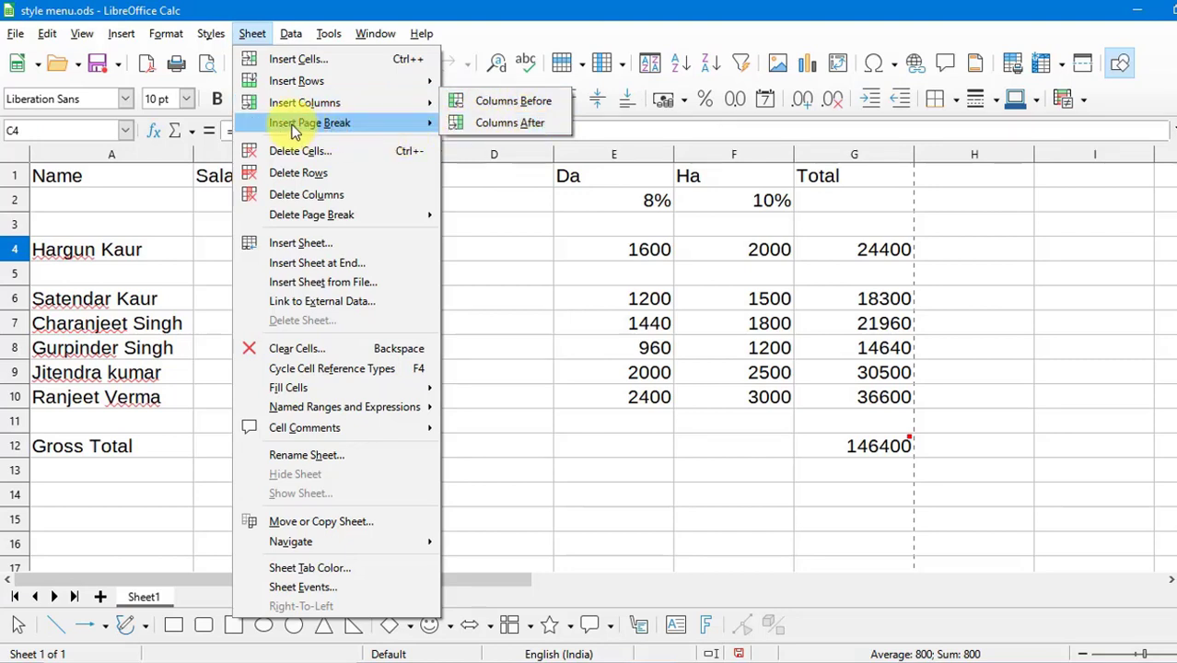
{"action": "mouse_move", "coordinate": [294, 132]}
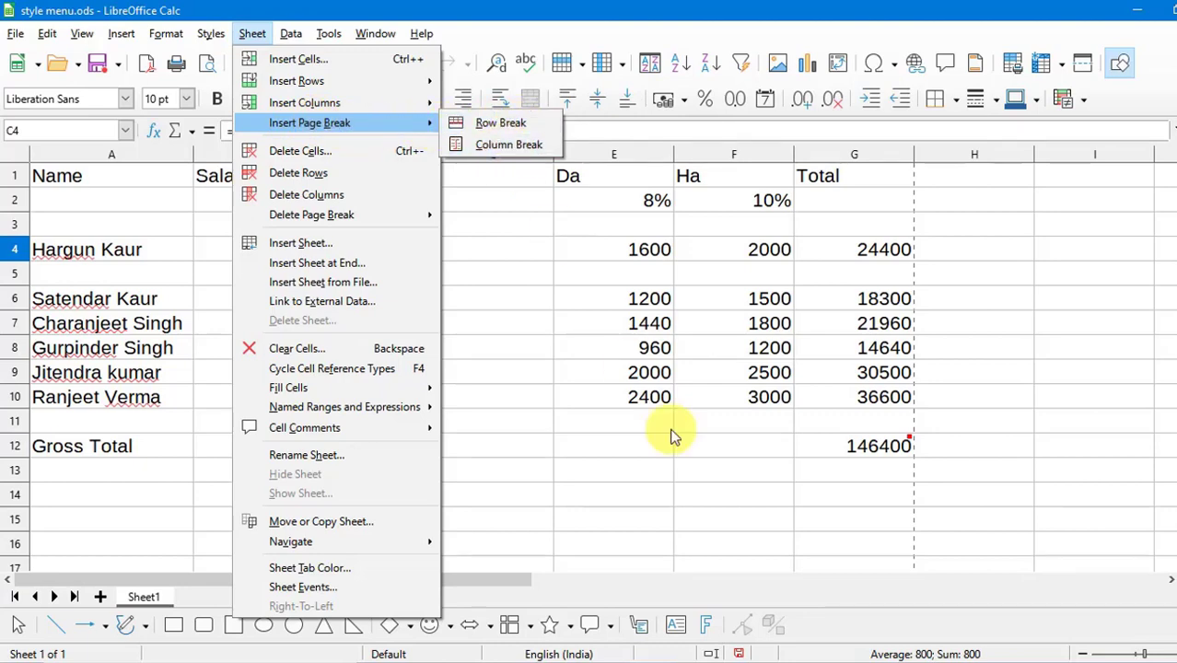
{"action": "left_click", "coordinate": [681, 483]}
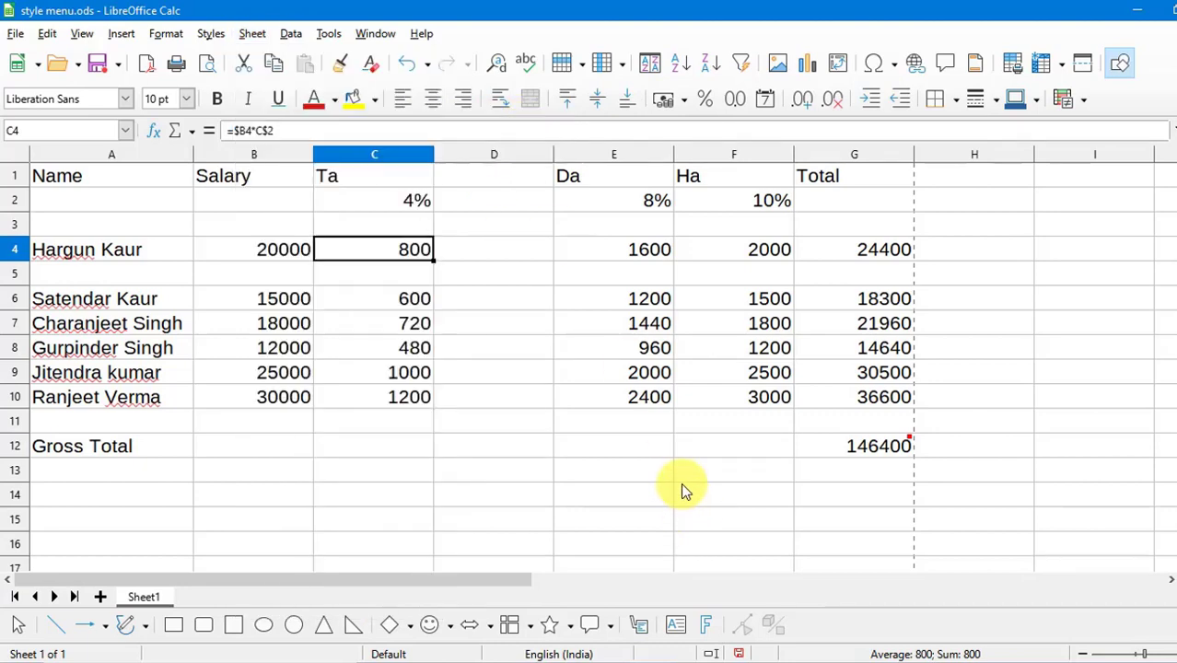
Insert a row page break above row 8 of the salary table
{"action": "left_click", "coordinate": [504, 356]}
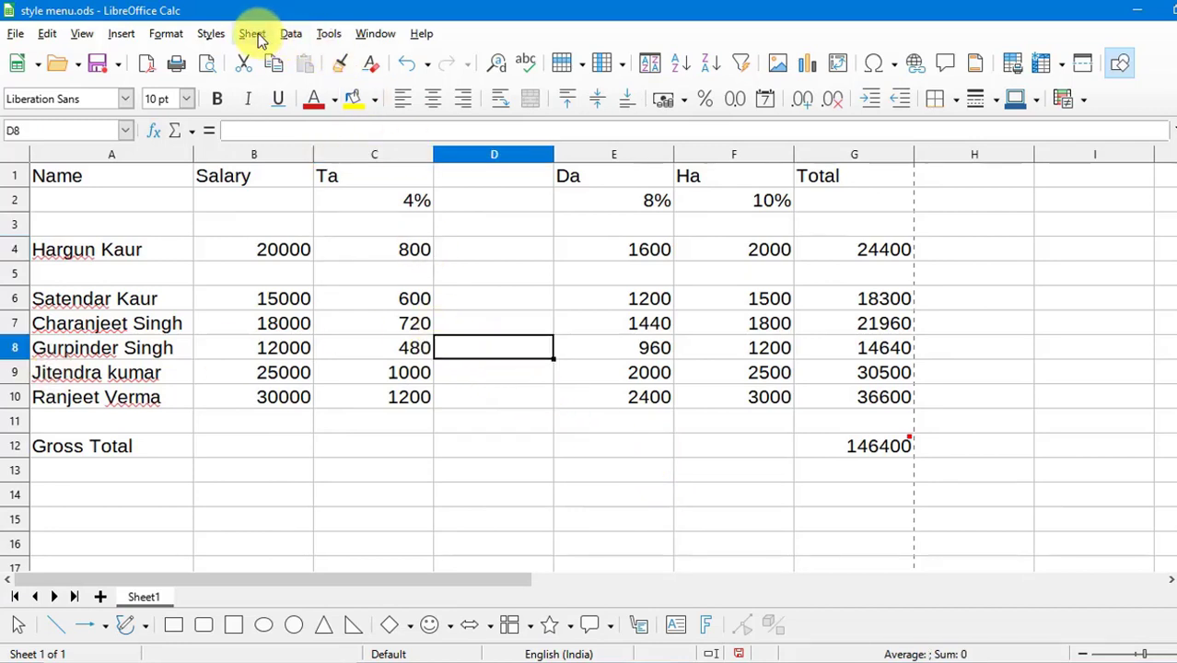
{"action": "left_click", "coordinate": [256, 34]}
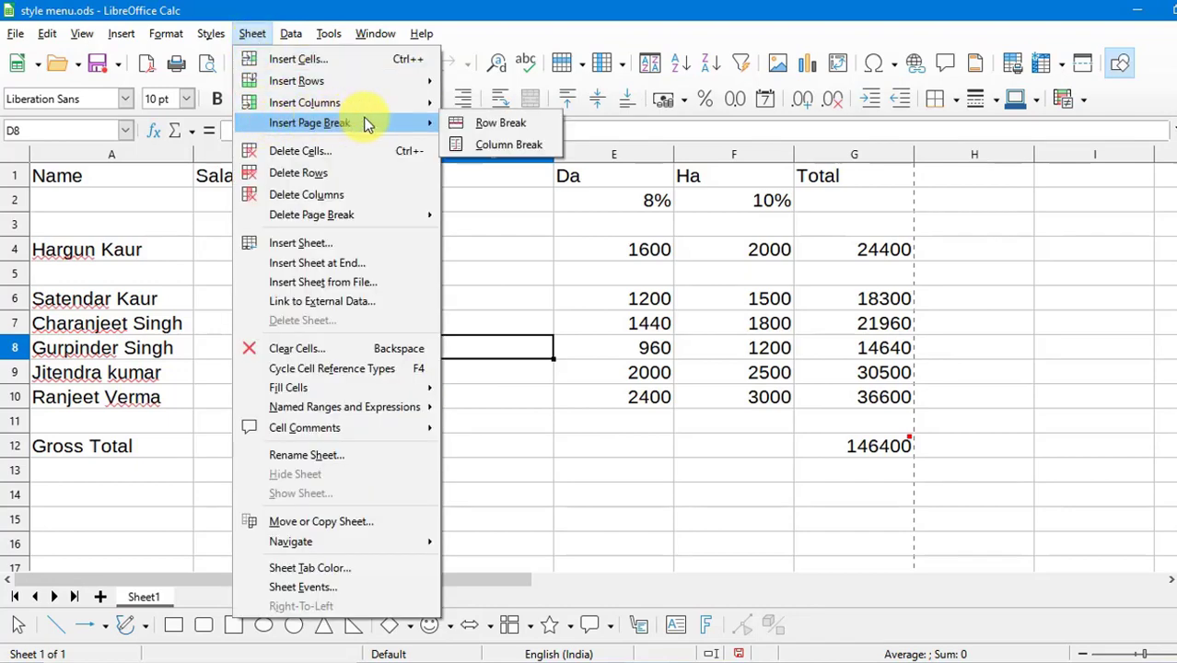
{"action": "left_click", "coordinate": [490, 125]}
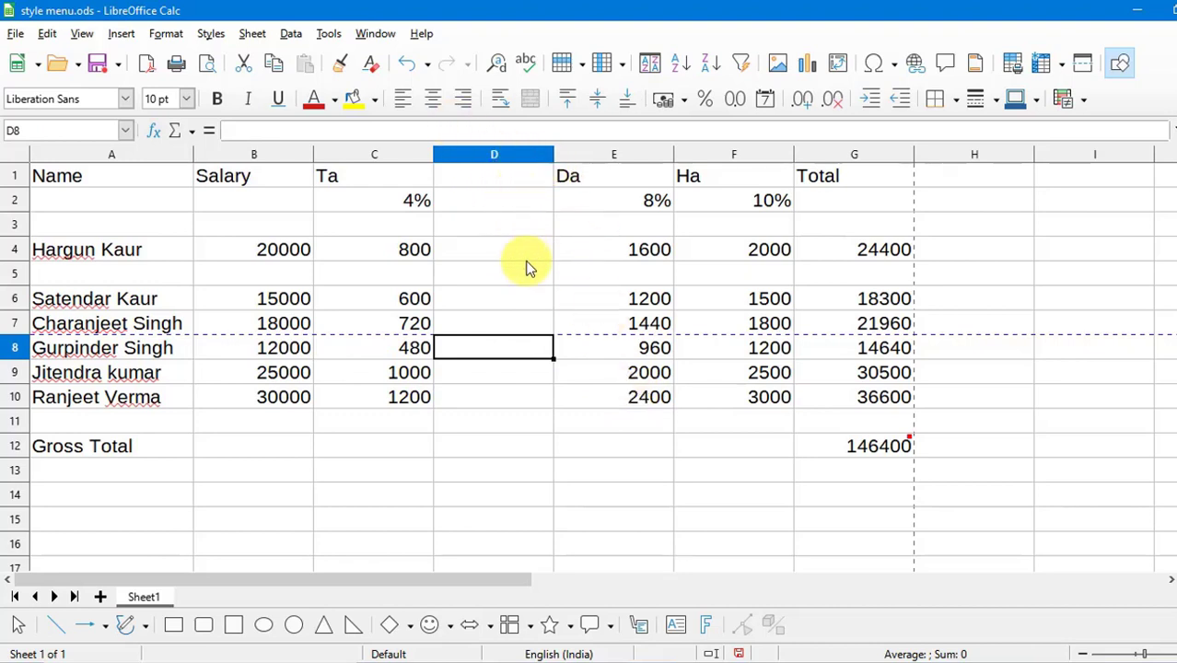
Try to insert a column page break before the Da column from cell E8, and undo the page breaks
{"action": "left_click", "coordinate": [574, 356]}
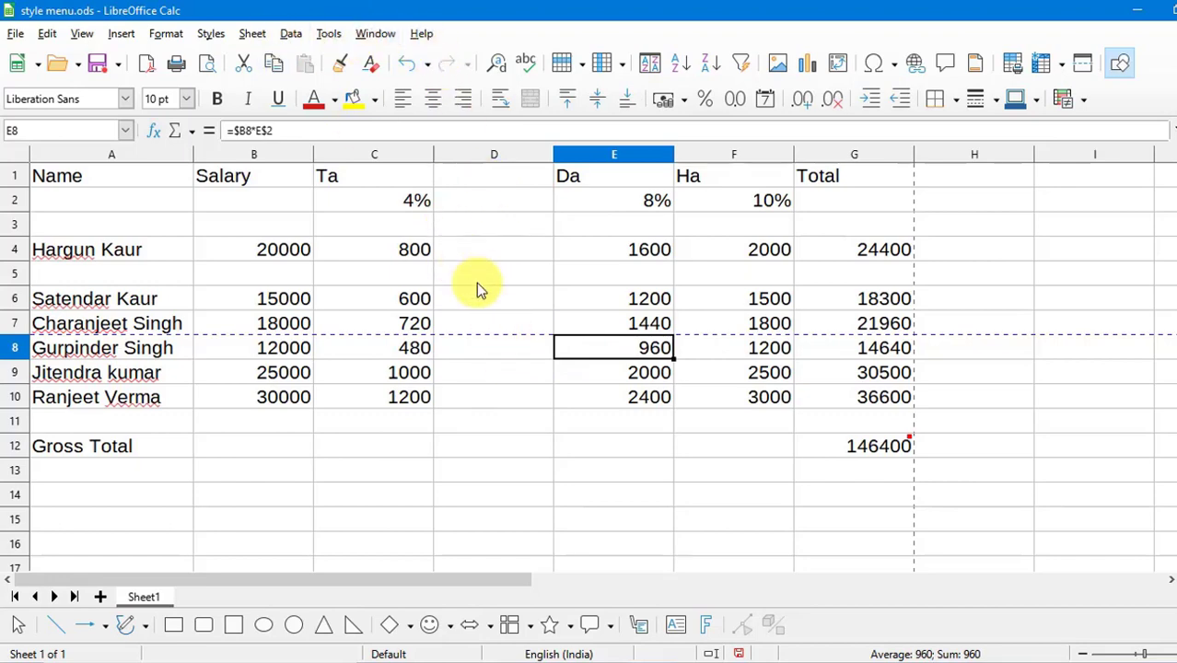
{"action": "left_click", "coordinate": [264, 34]}
{"action": "mouse_move", "coordinate": [339, 122]}
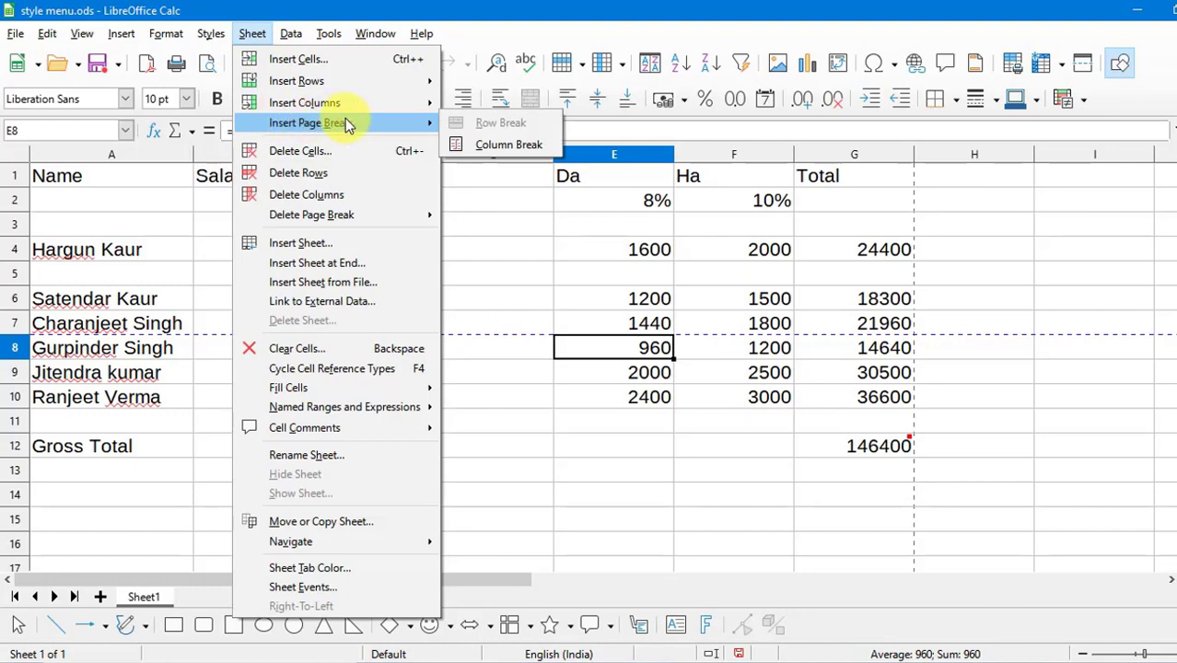
{"action": "left_click", "coordinate": [502, 144]}
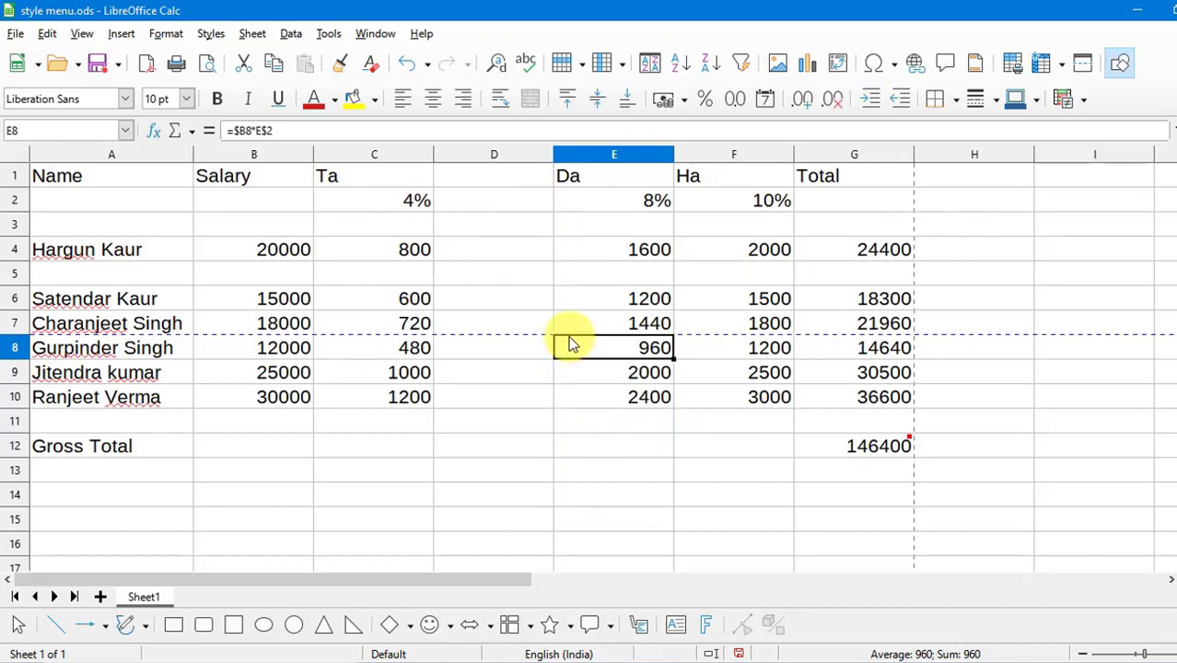
{"action": "key", "text": "Left"}
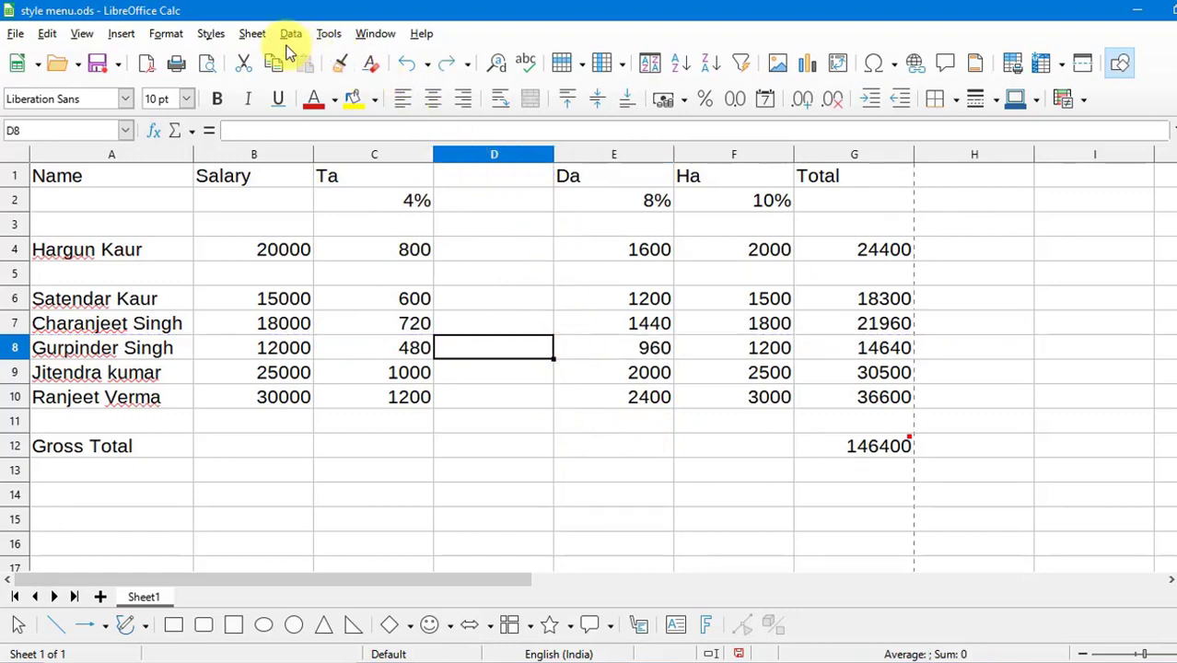
Undo the insertion of the blank column between Ta and Da
{"action": "left_click", "coordinate": [257, 39]}
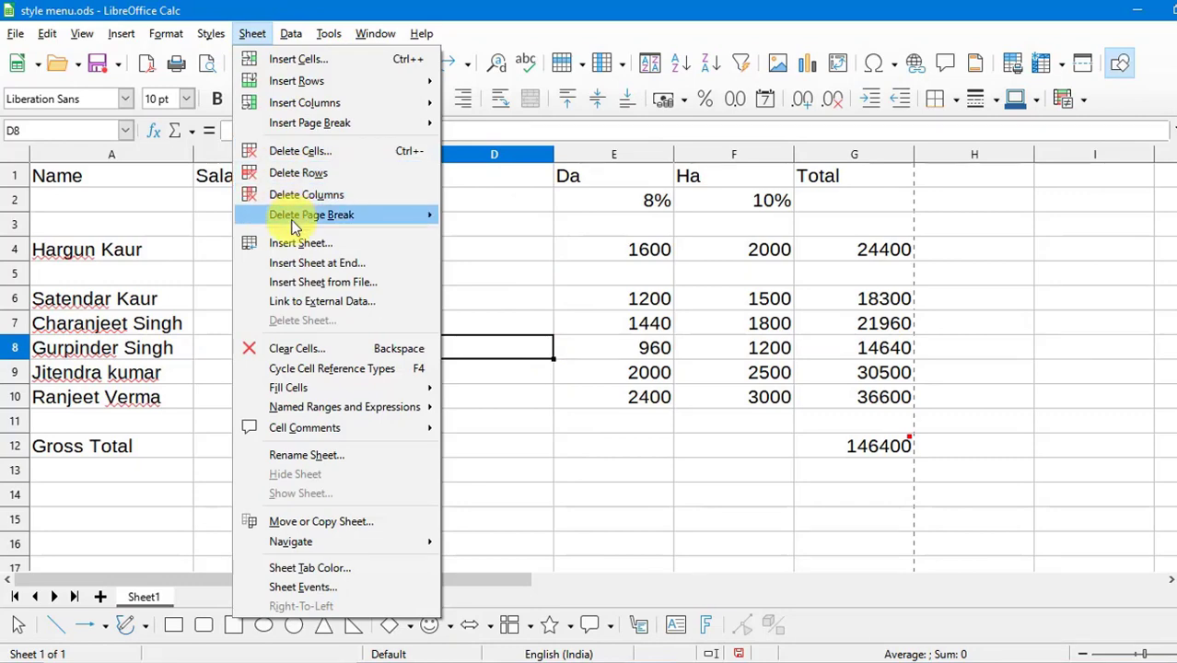
{"action": "mouse_move", "coordinate": [296, 221]}
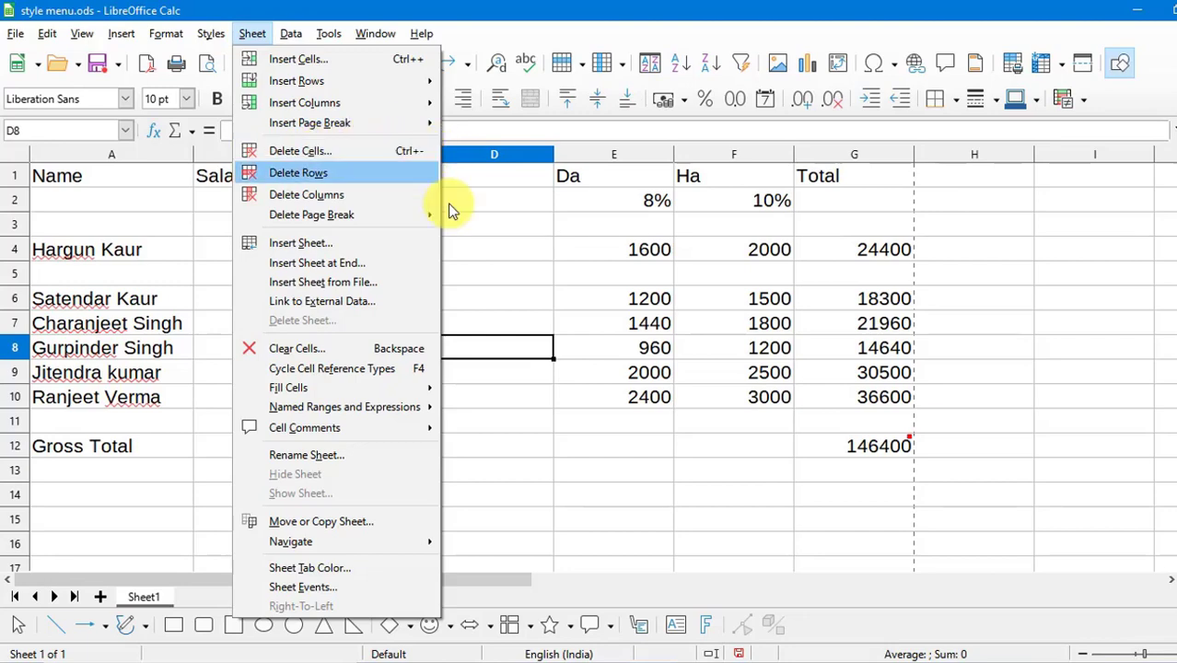
{"action": "left_click", "coordinate": [599, 366]}
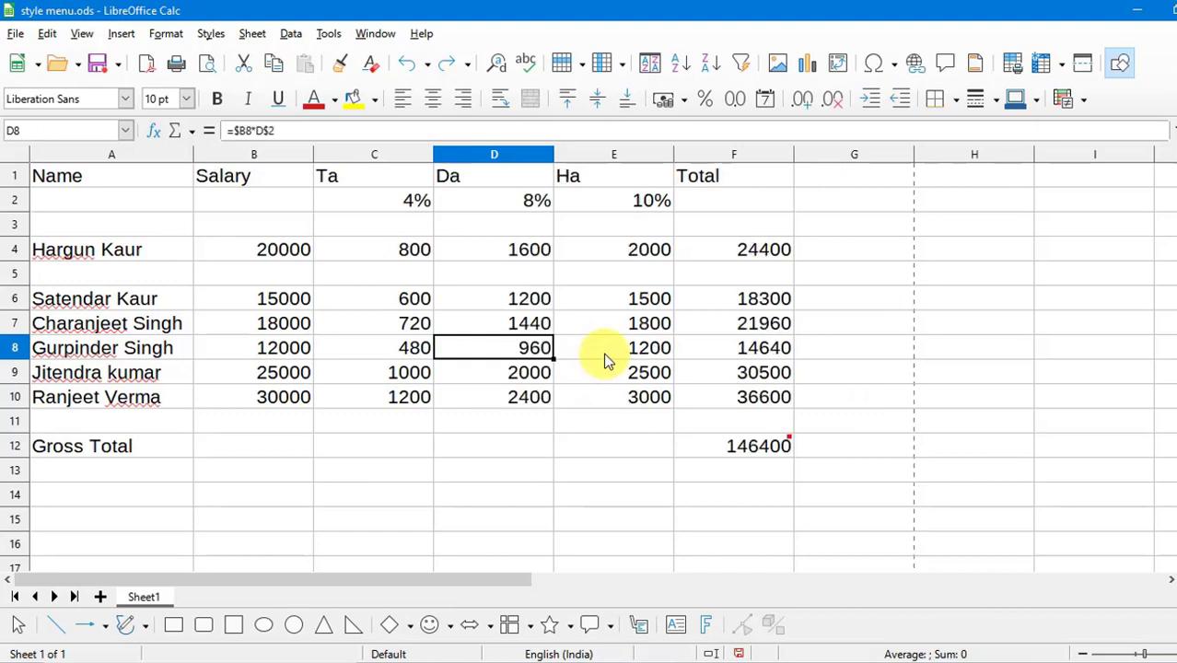
Delete cell D6 in the Da column with the cells below shifted up, and undo the deletion
{"action": "left_click", "coordinate": [497, 297]}
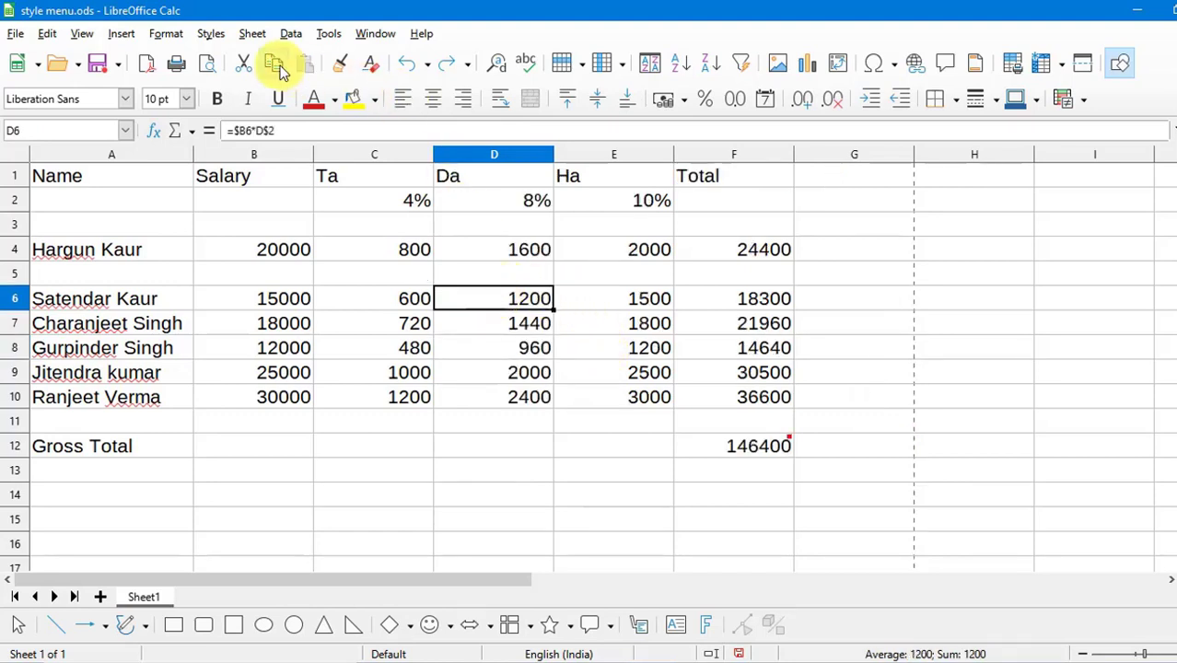
{"action": "left_click", "coordinate": [247, 37]}
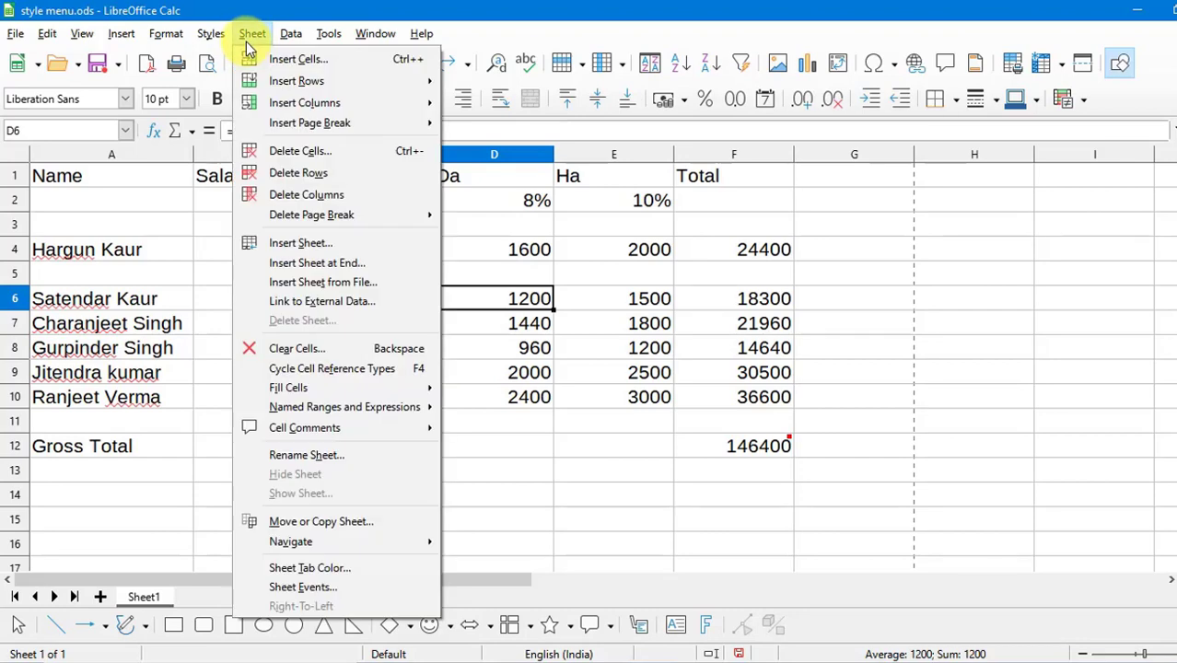
{"action": "left_click", "coordinate": [297, 158]}
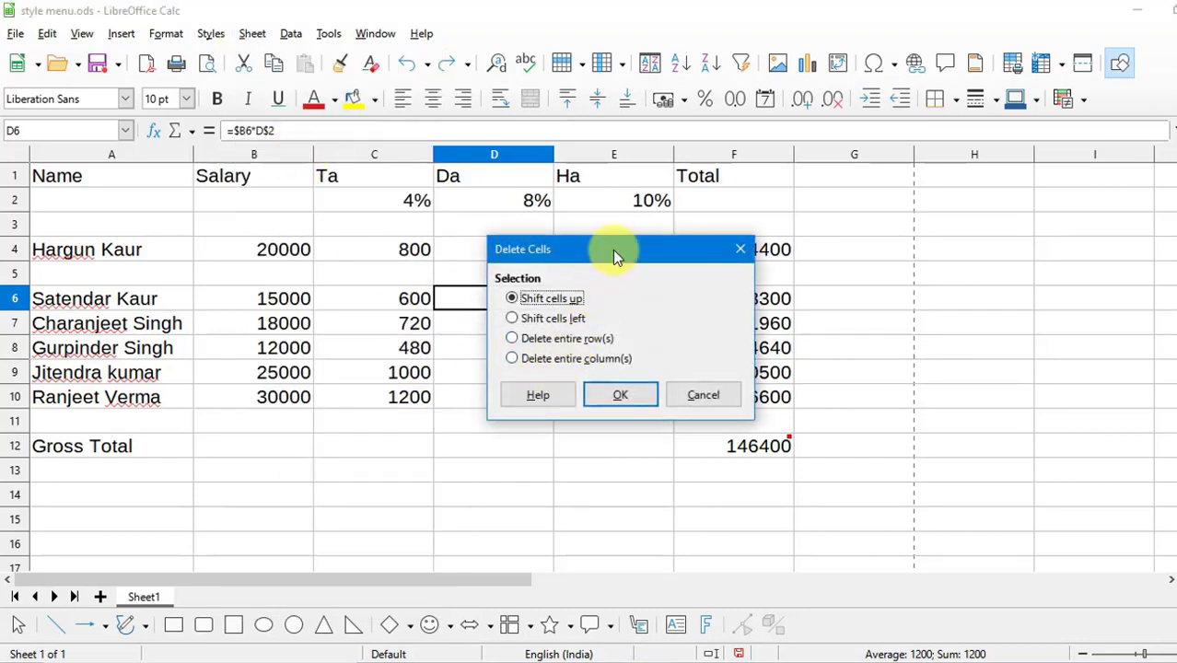
{"action": "left_click_drag", "start_coordinate": [612, 250], "coordinate": [949, 237]}
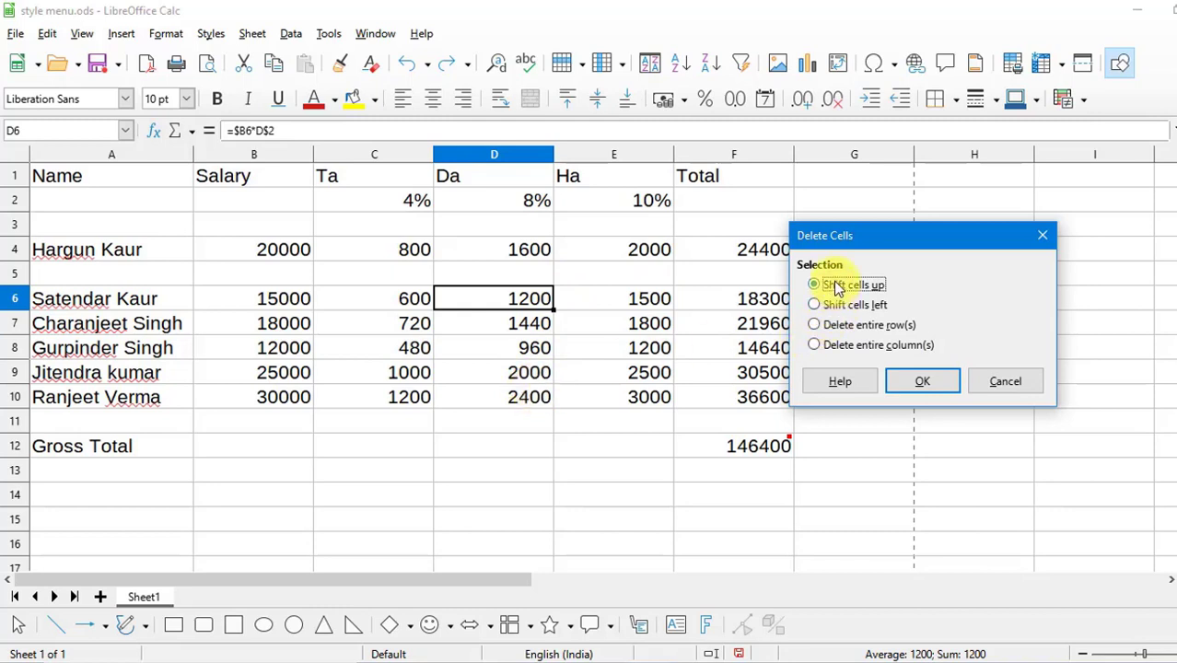
{"action": "left_click", "coordinate": [915, 381]}
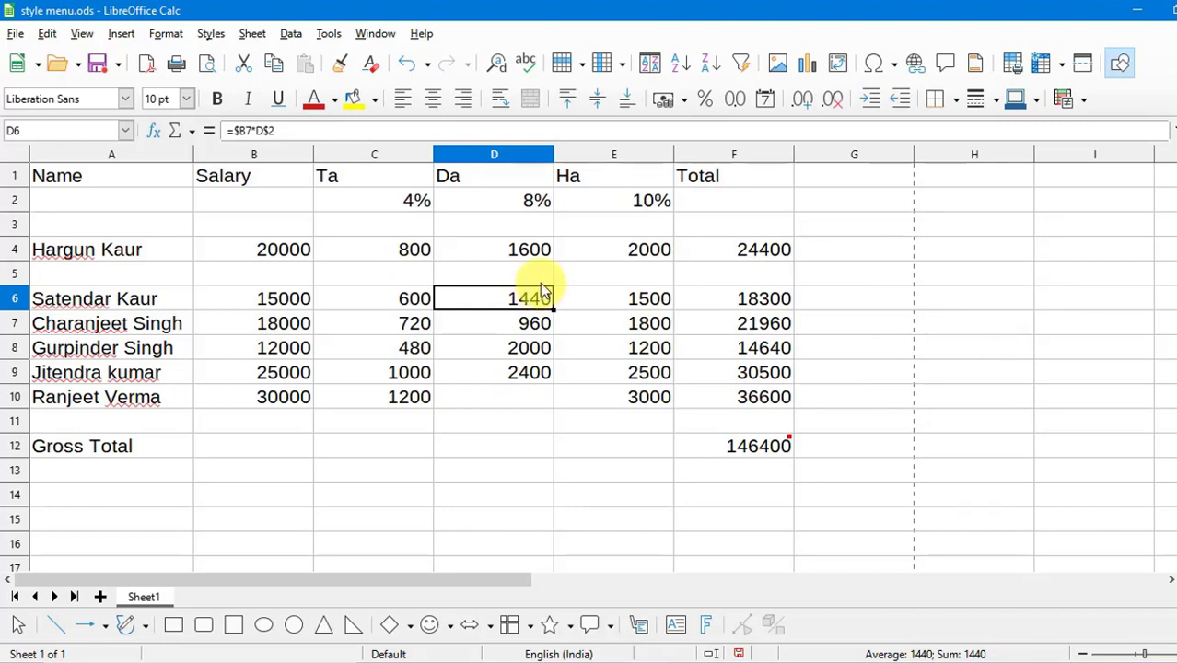
{"action": "key", "text": "ctrl+z"}
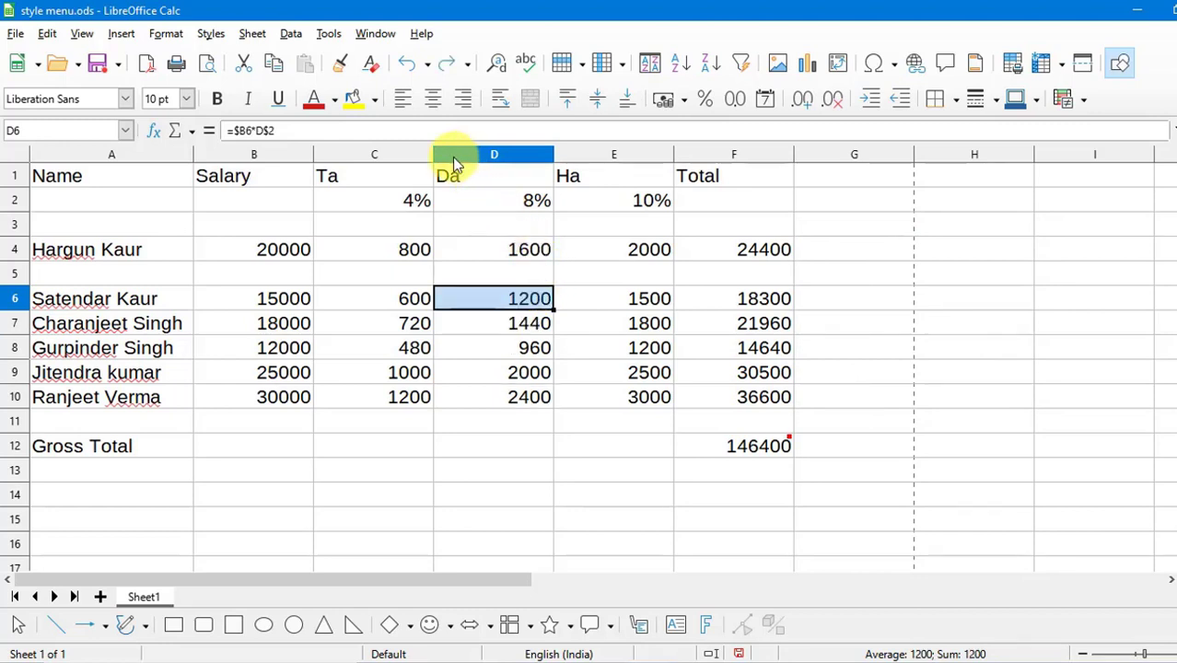
Delete the whole of row 6 and the entire Da column from the salary table
{"action": "left_click", "coordinate": [262, 33]}
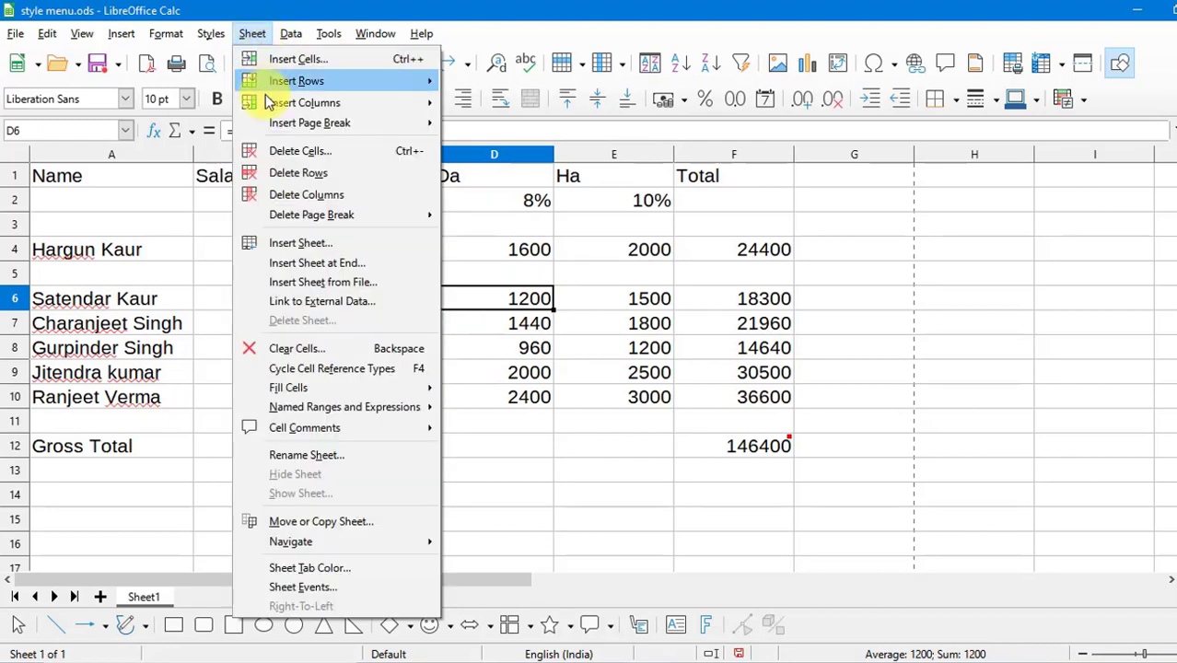
{"action": "left_click", "coordinate": [309, 176]}
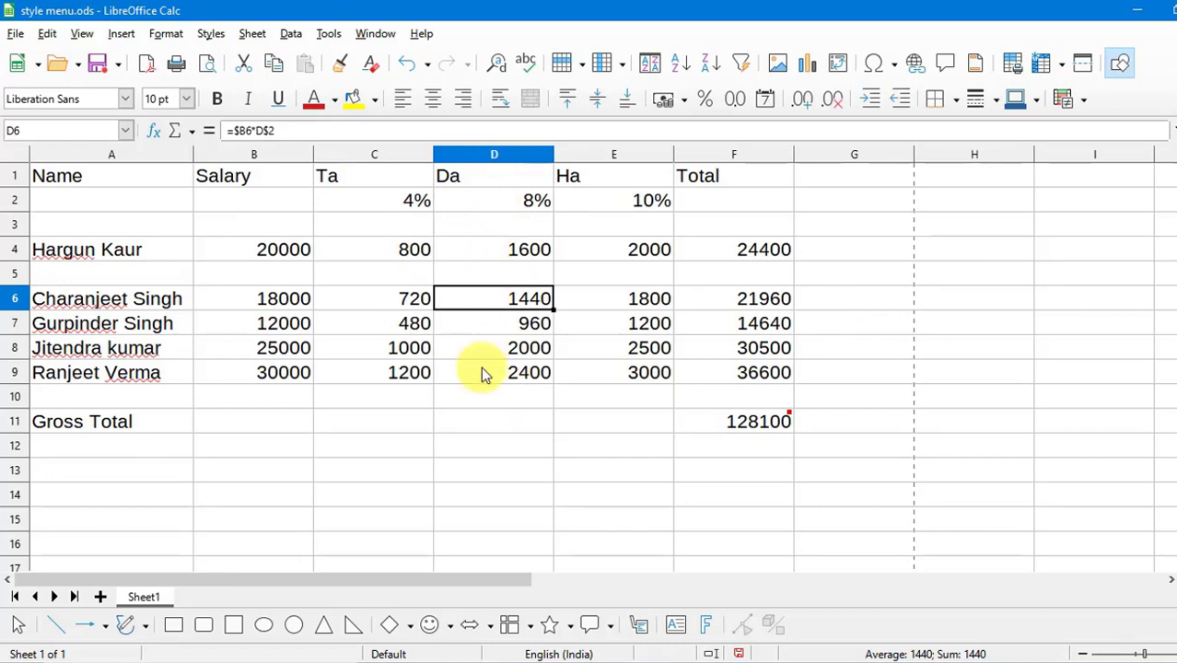
{"action": "left_click", "coordinate": [250, 33]}
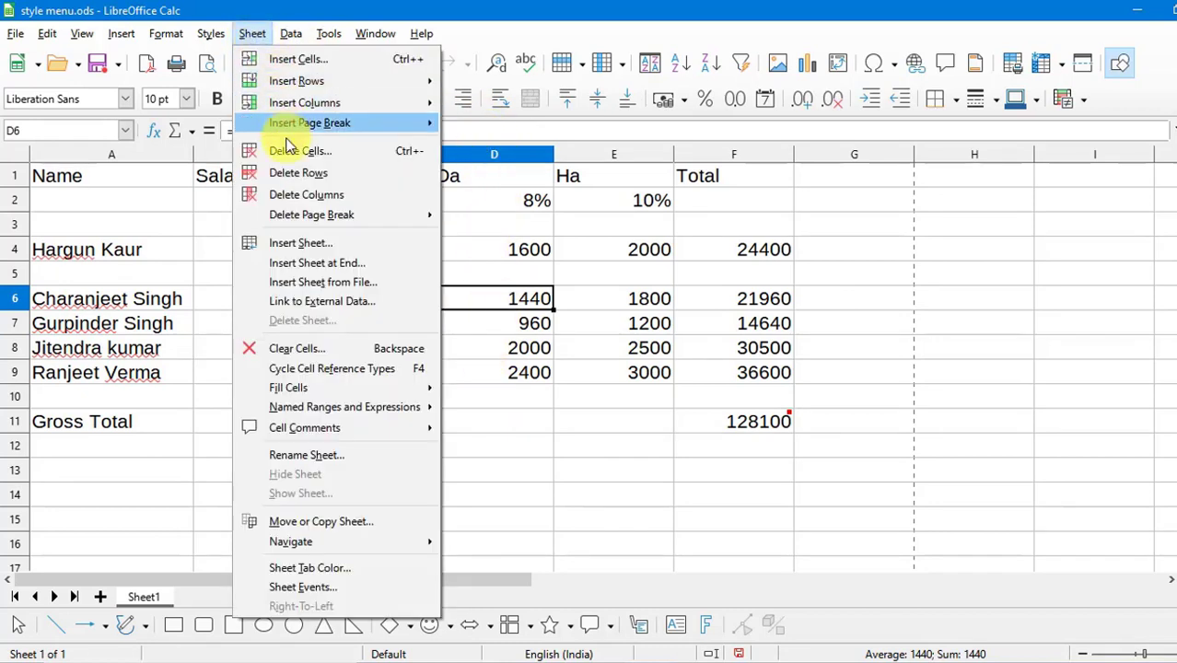
{"action": "left_click", "coordinate": [296, 197]}
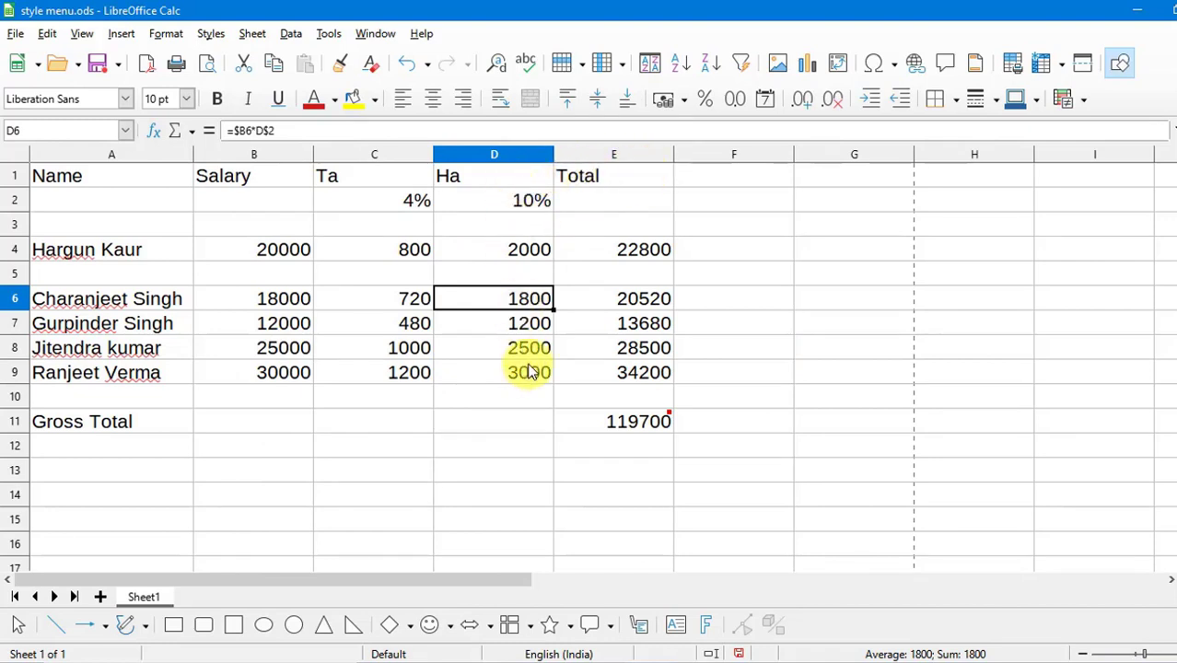
Examine the row and column options for deleting and inserting page breaks at cell D11 in the Gross Total row
{"action": "key", "text": "Down"}
{"action": "key", "text": "Down"}
{"action": "key", "text": "Down"}
{"action": "key", "text": "Down"}
{"action": "key", "text": "Down"}
{"action": "left_click", "coordinate": [252, 33]}
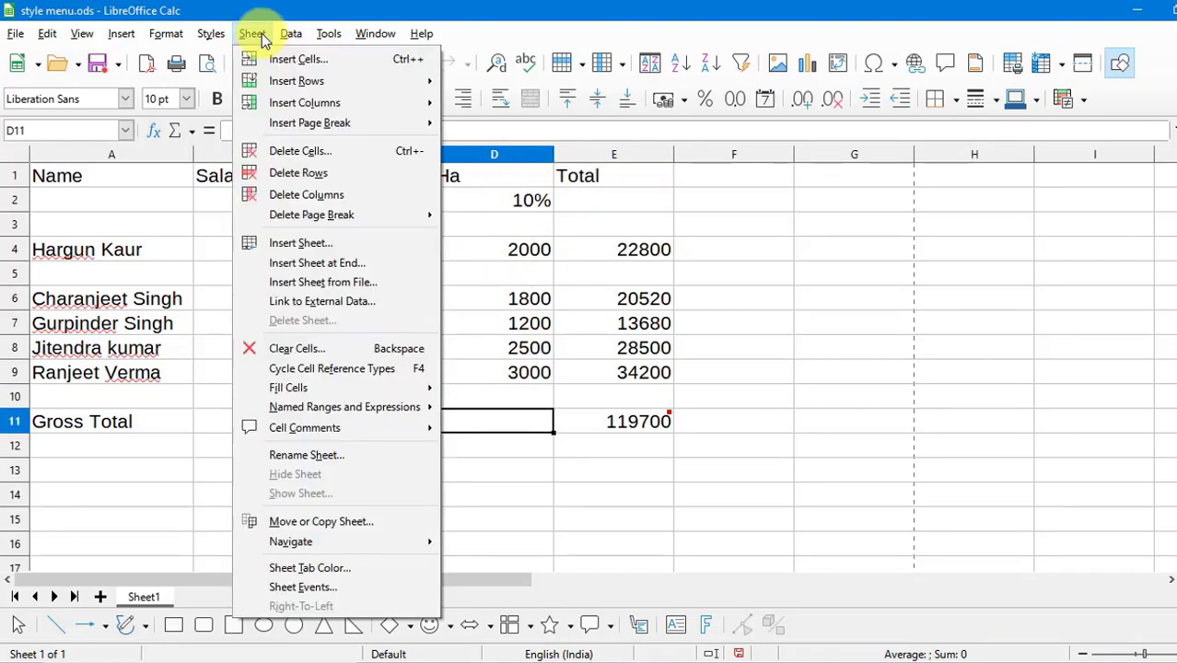
{"action": "mouse_move", "coordinate": [304, 219]}
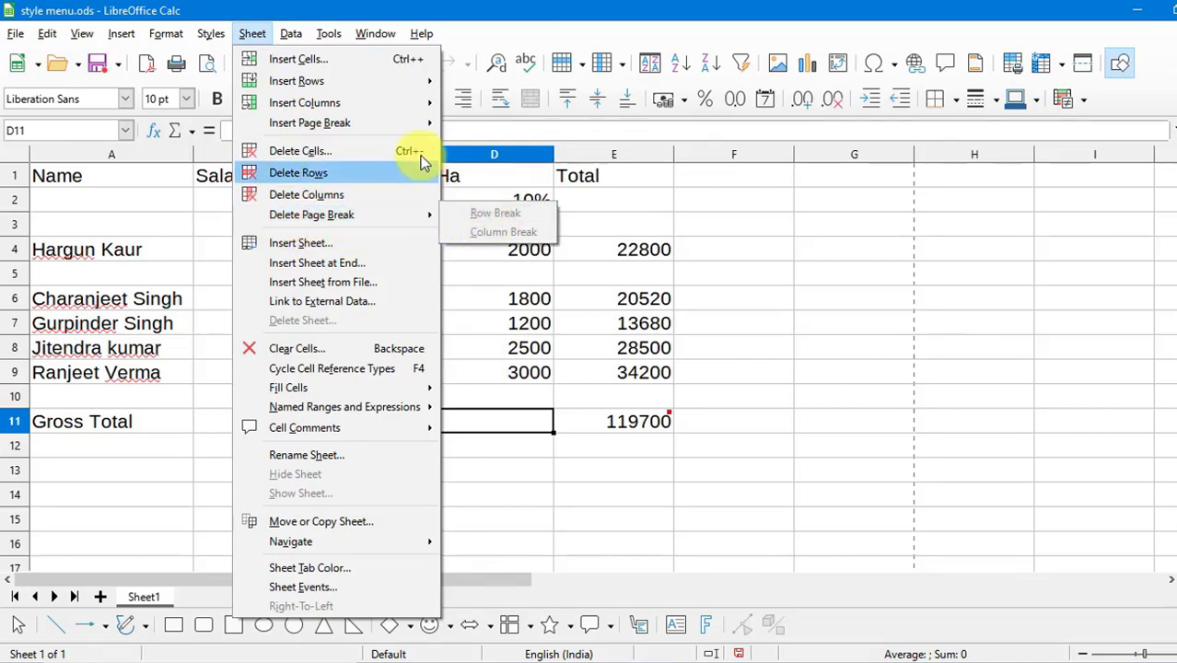
{"action": "mouse_move", "coordinate": [409, 124]}
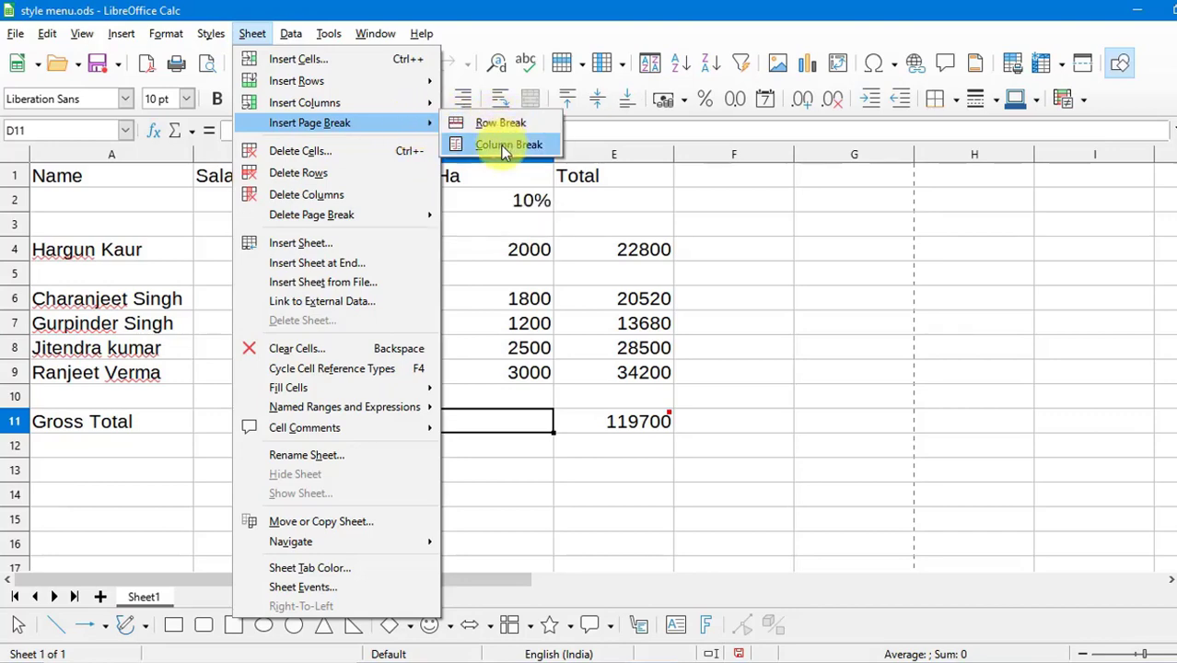
{"action": "mouse_move", "coordinate": [451, 219]}
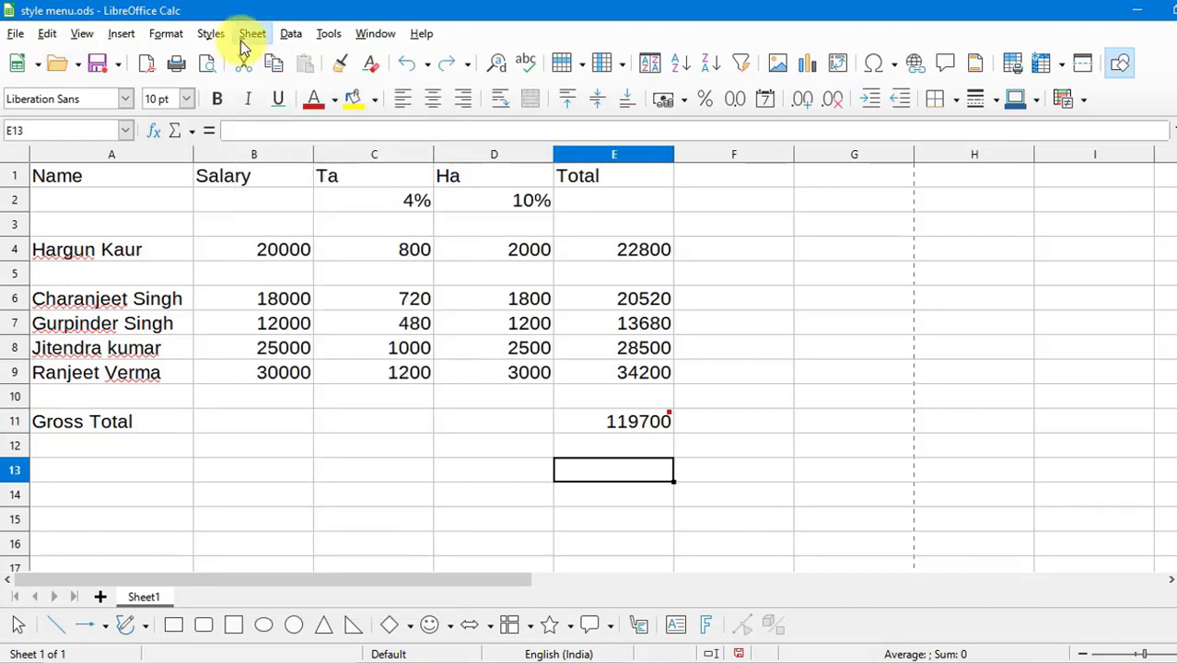
Insert two new blank sheets after the current sheet
{"action": "left_click", "coordinate": [242, 38]}
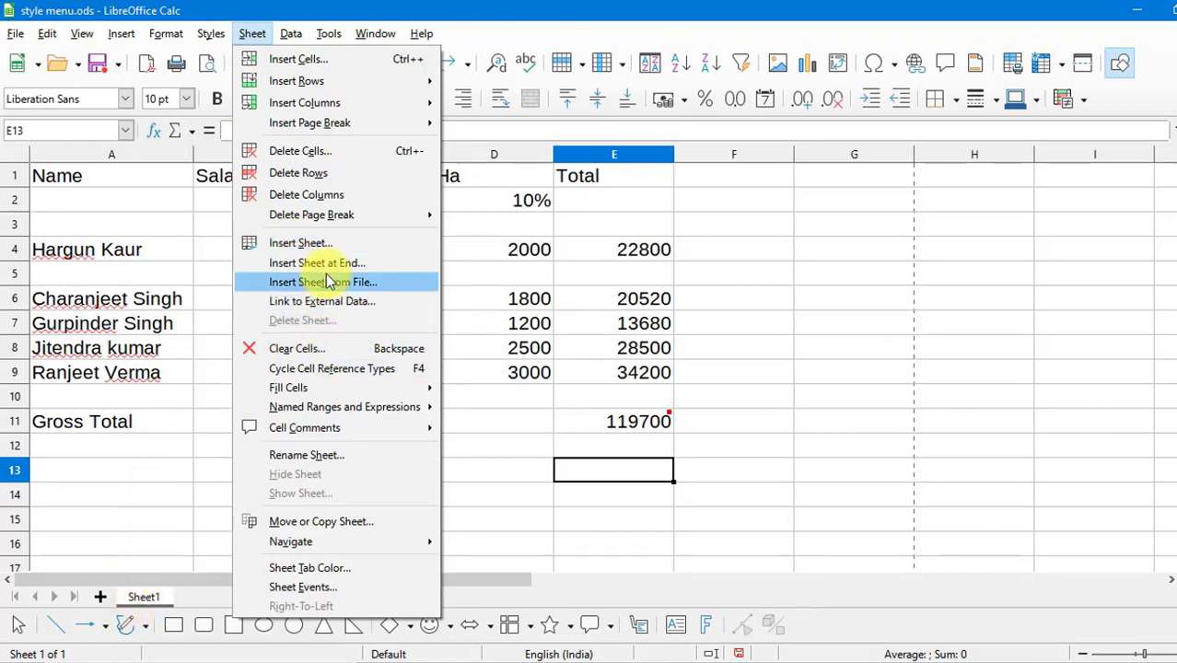
{"action": "left_click", "coordinate": [310, 247]}
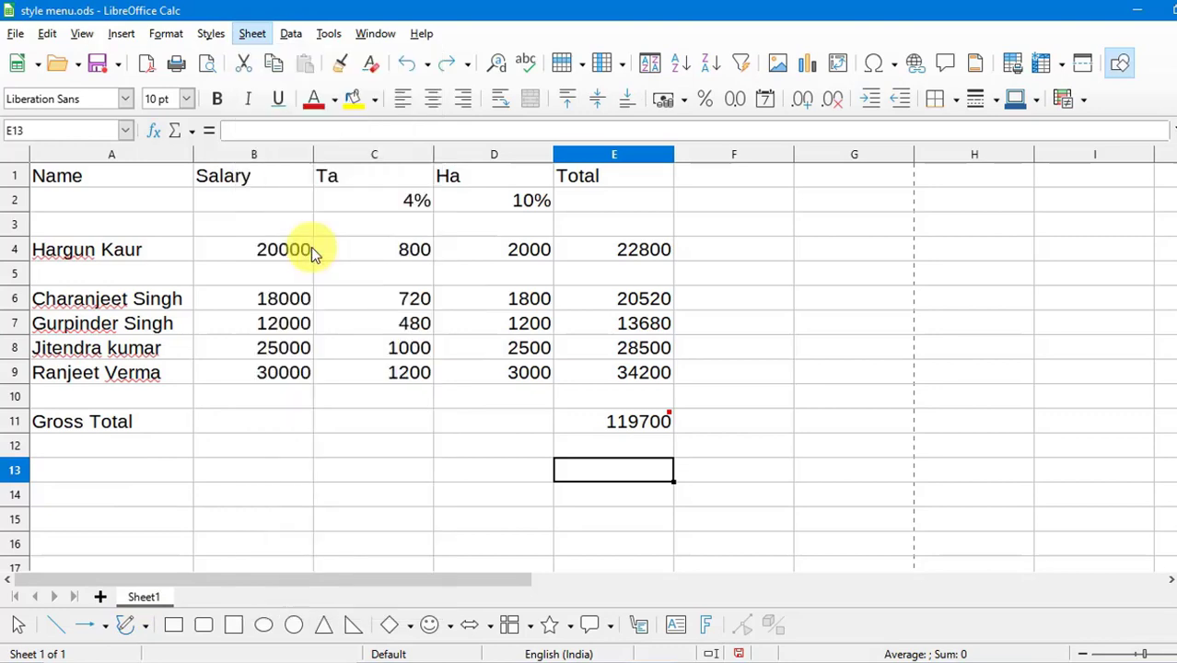
{"action": "left_click_drag", "start_coordinate": [620, 136], "coordinate": [878, 174]}
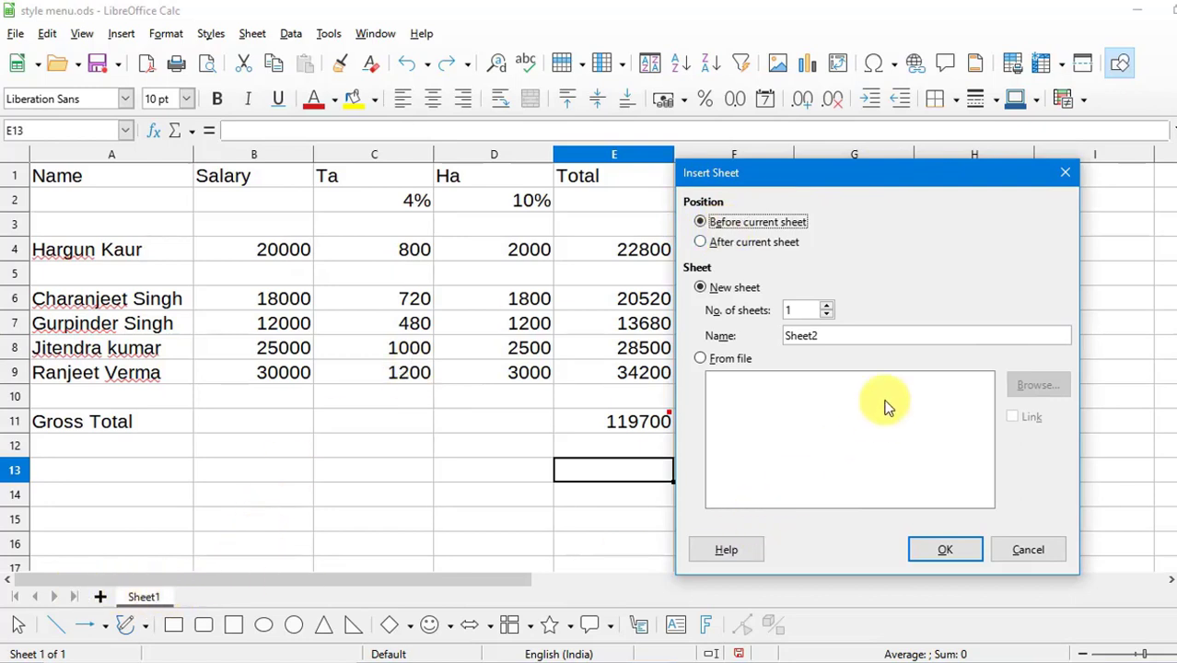
{"action": "left_click", "coordinate": [736, 245]}
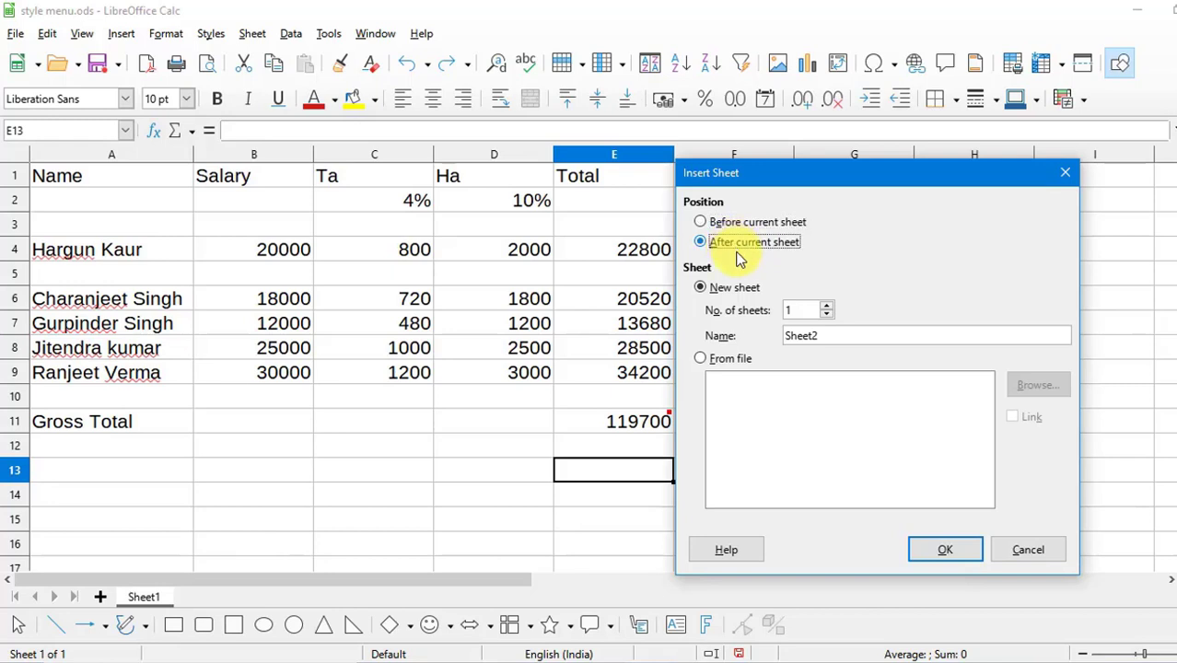
{"action": "left_click", "coordinate": [825, 307]}
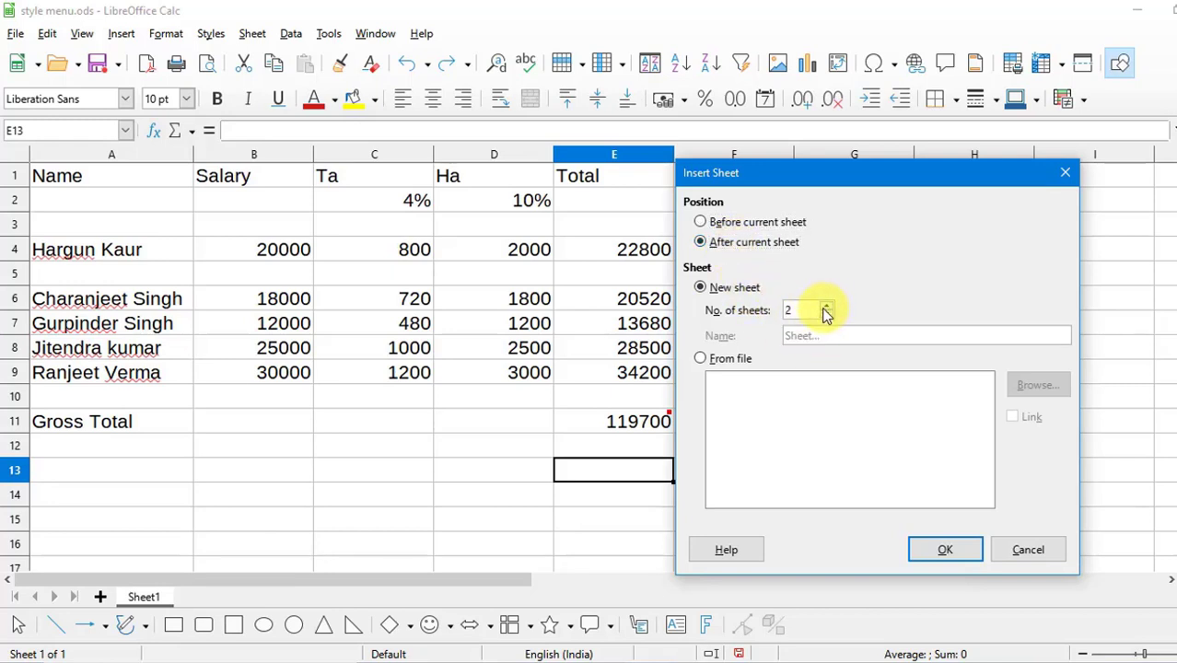
{"action": "left_click", "coordinate": [943, 549]}
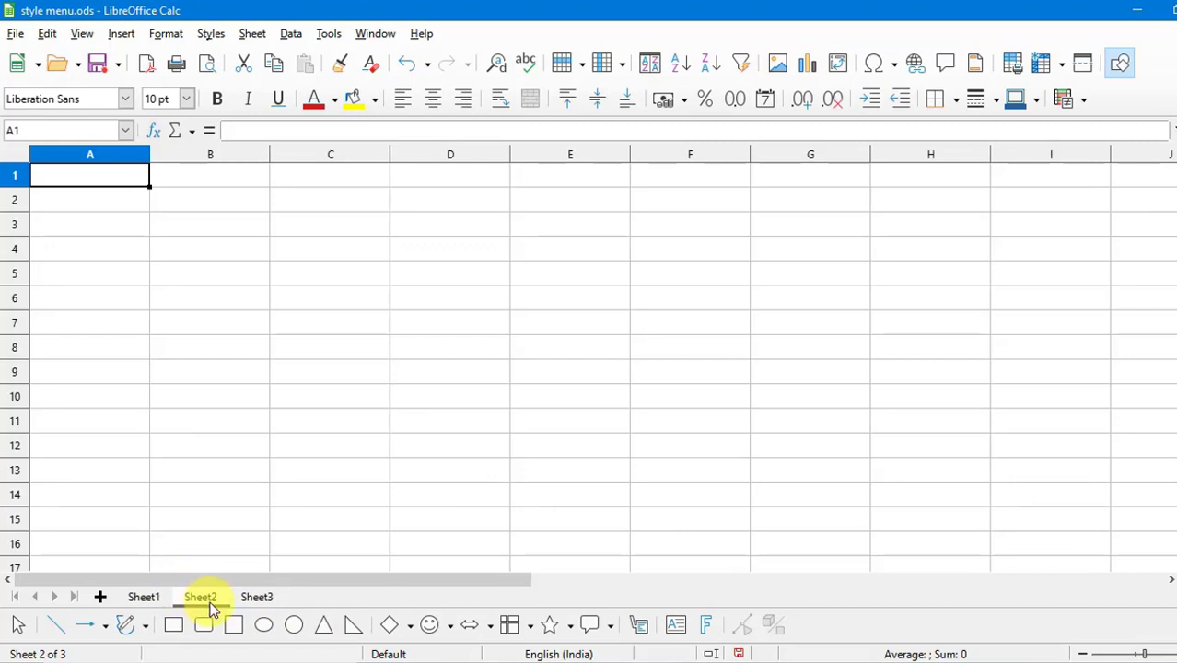
Append a new sheet named Sheet4 at the end of the workbook
{"action": "left_click", "coordinate": [143, 597]}
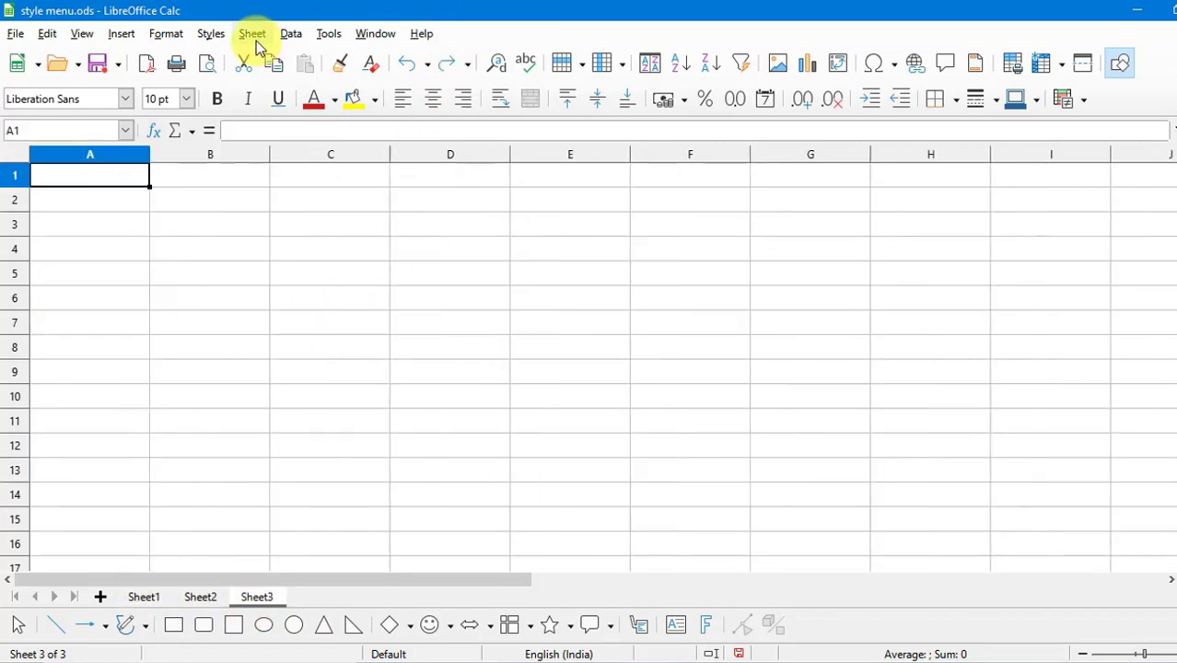
{"action": "left_click", "coordinate": [254, 37]}
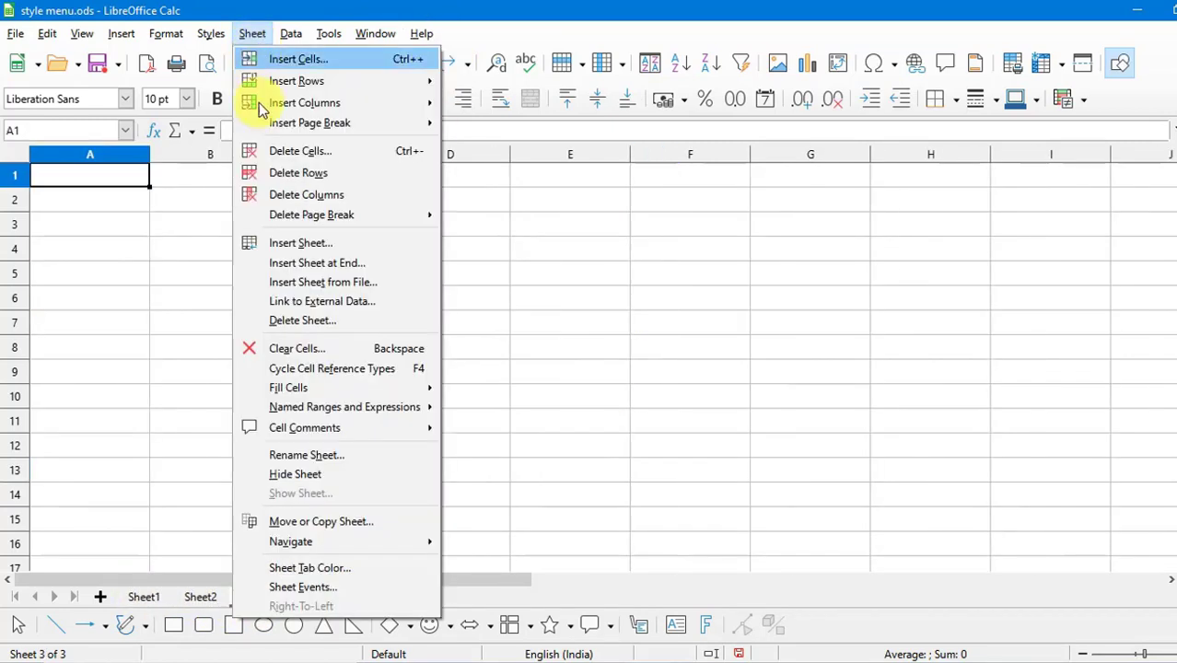
{"action": "left_click", "coordinate": [348, 271]}
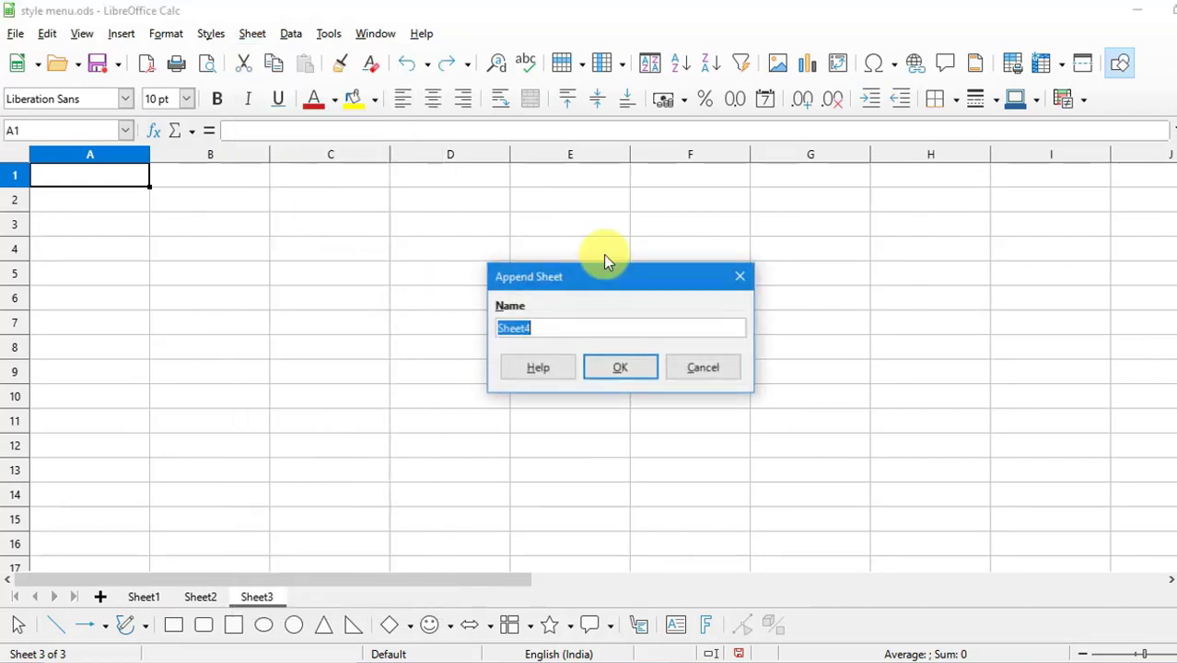
{"action": "left_click_drag", "start_coordinate": [578, 282], "coordinate": [681, 248]}
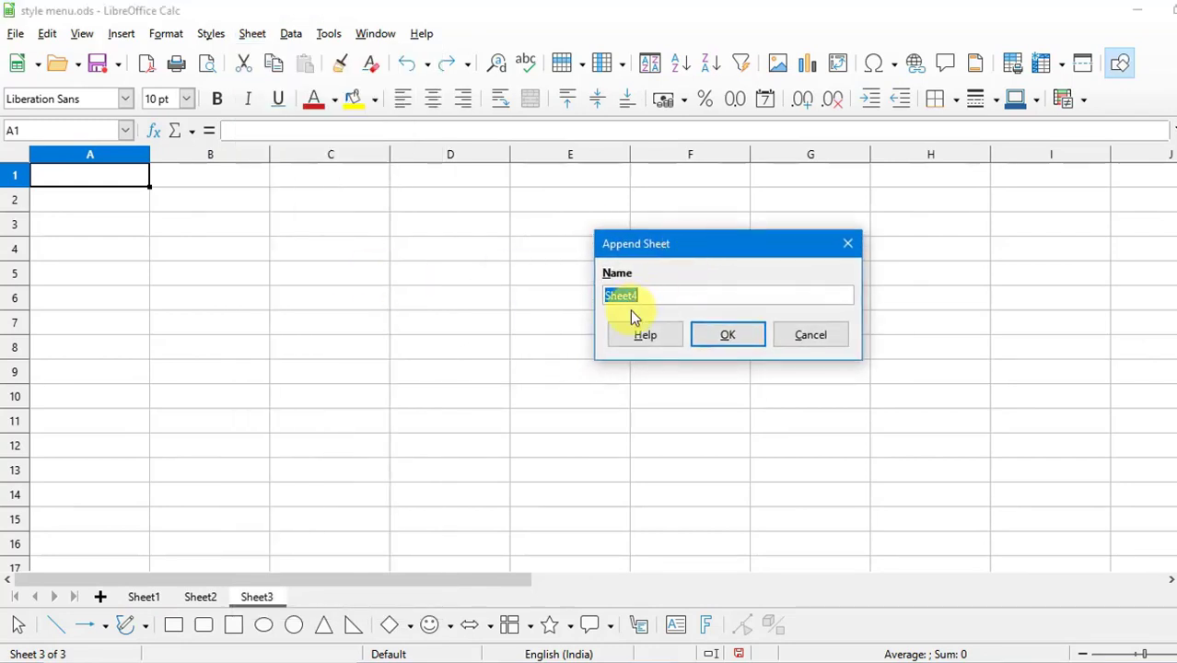
{"action": "left_click", "coordinate": [733, 341]}
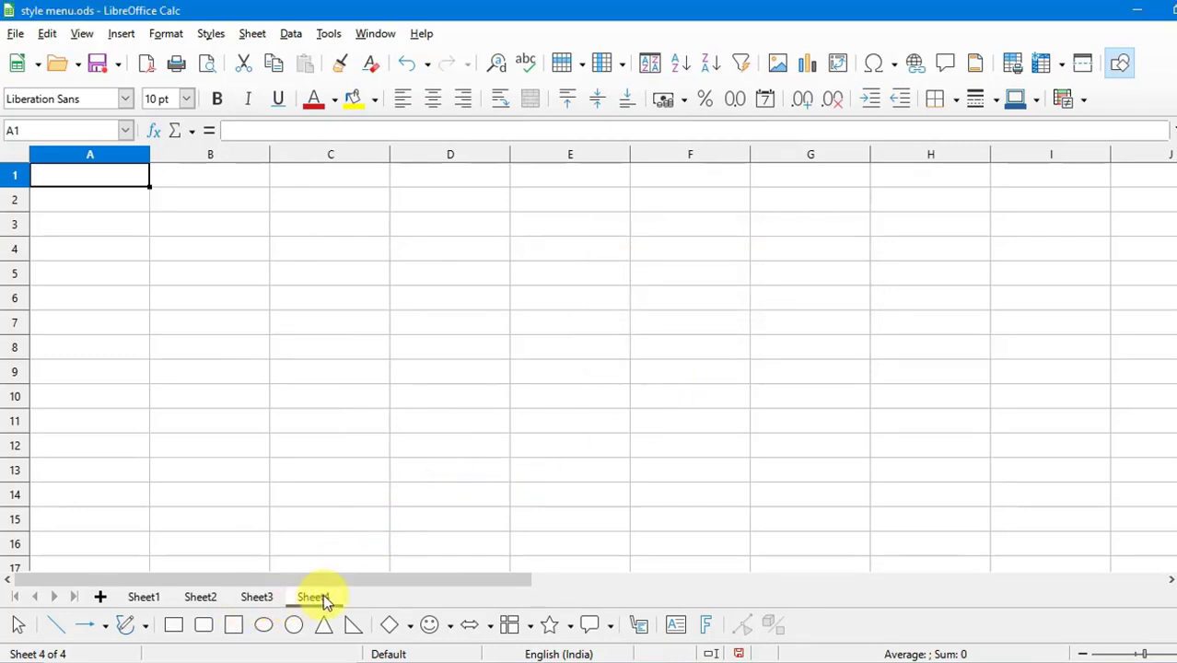
Insert the sheet from insert.ods in the Desktop's other folder into the workbook, positioned after Sheet1
{"action": "left_click", "coordinate": [148, 597]}
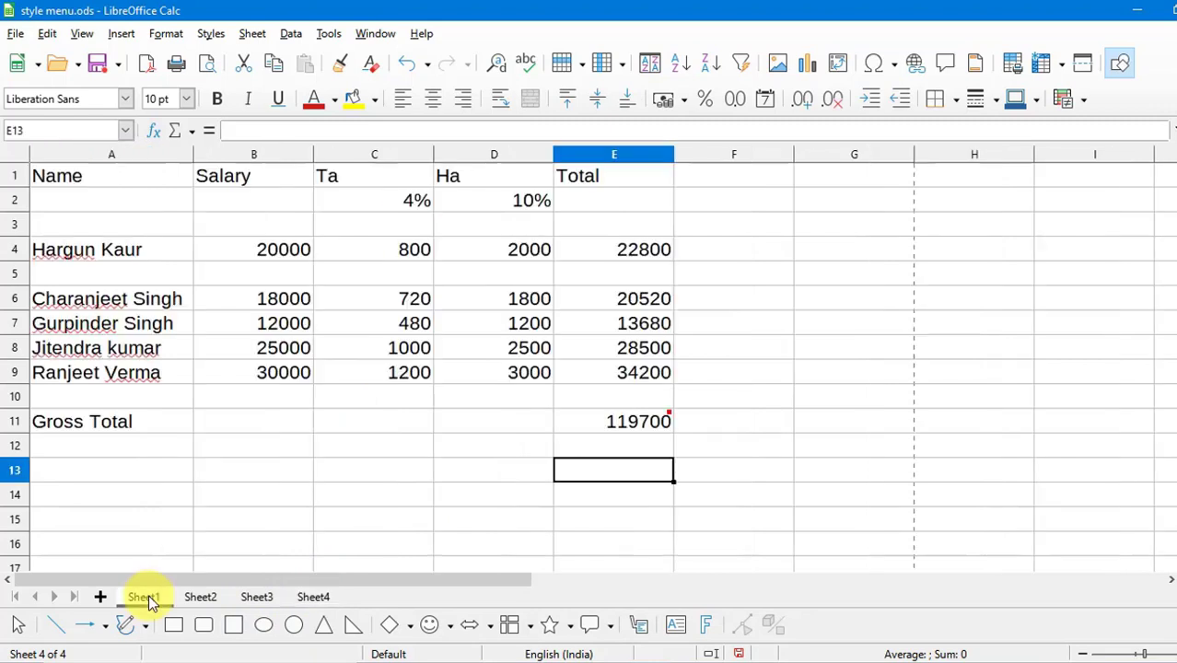
{"action": "left_click", "coordinate": [251, 37]}
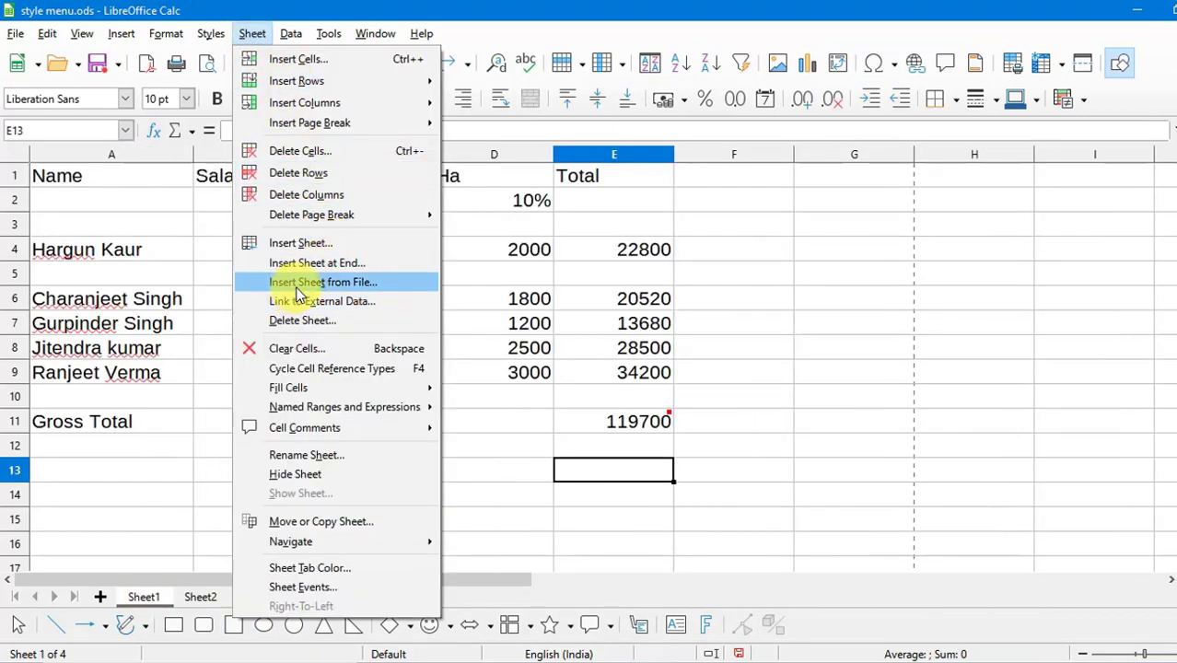
{"action": "left_click", "coordinate": [359, 291]}
{"action": "left_click_drag", "start_coordinate": [680, 131], "coordinate": [742, 100]}
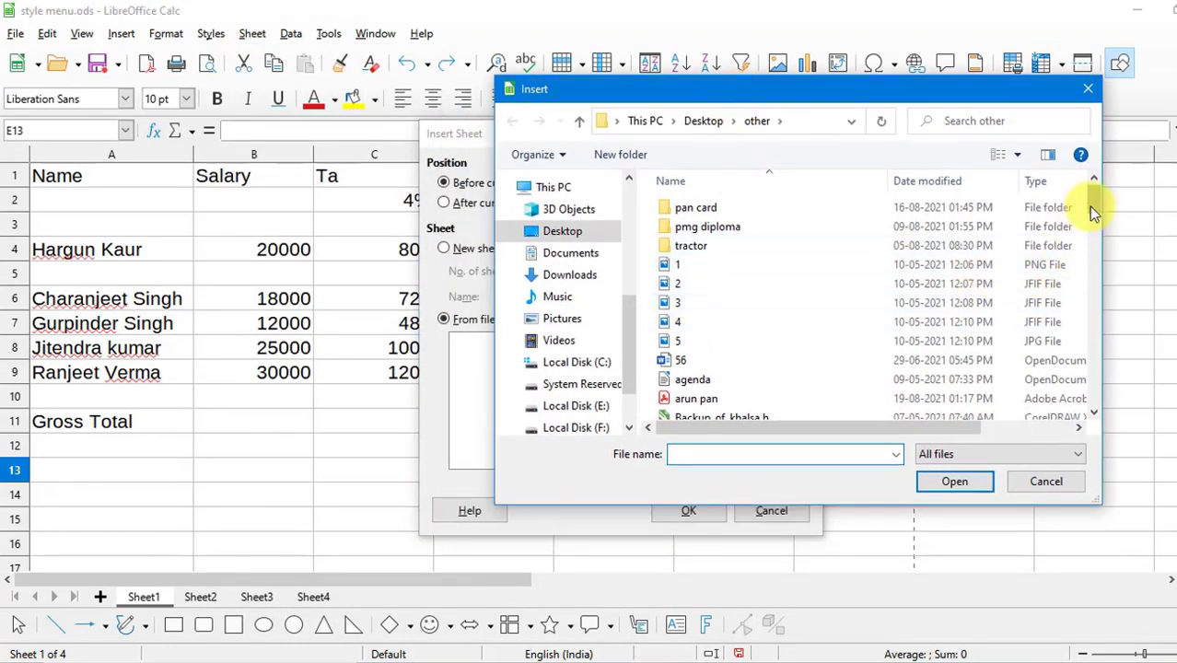
{"action": "left_click_drag", "start_coordinate": [1091, 203], "coordinate": [1090, 257]}
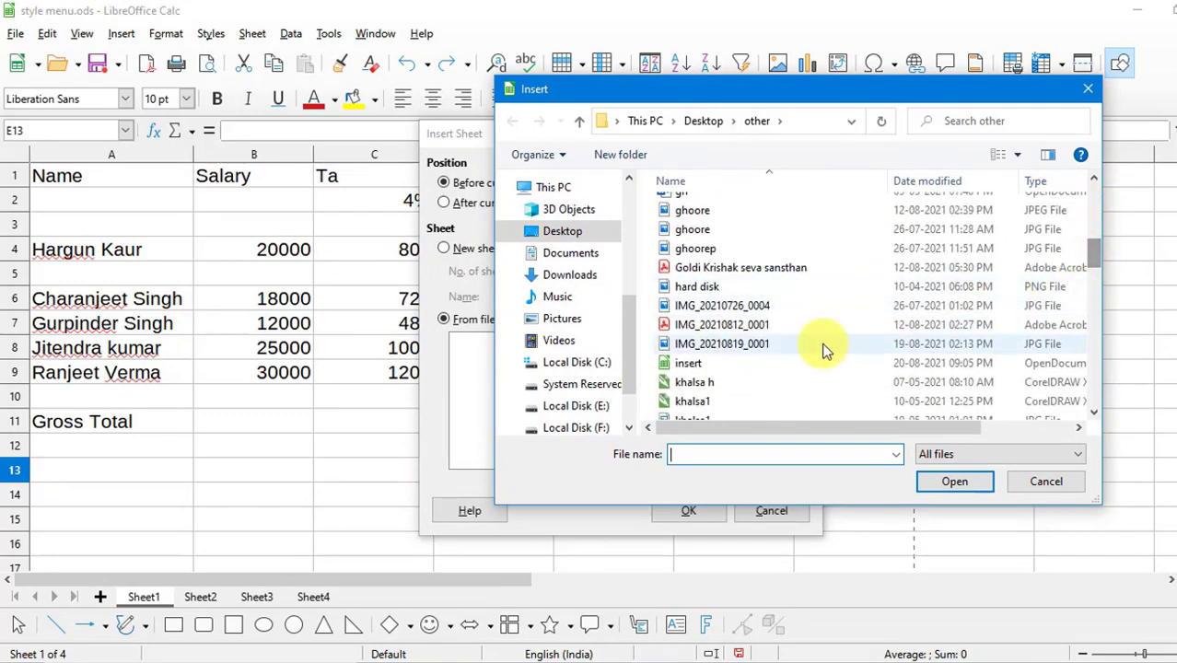
{"action": "left_click", "coordinate": [692, 364]}
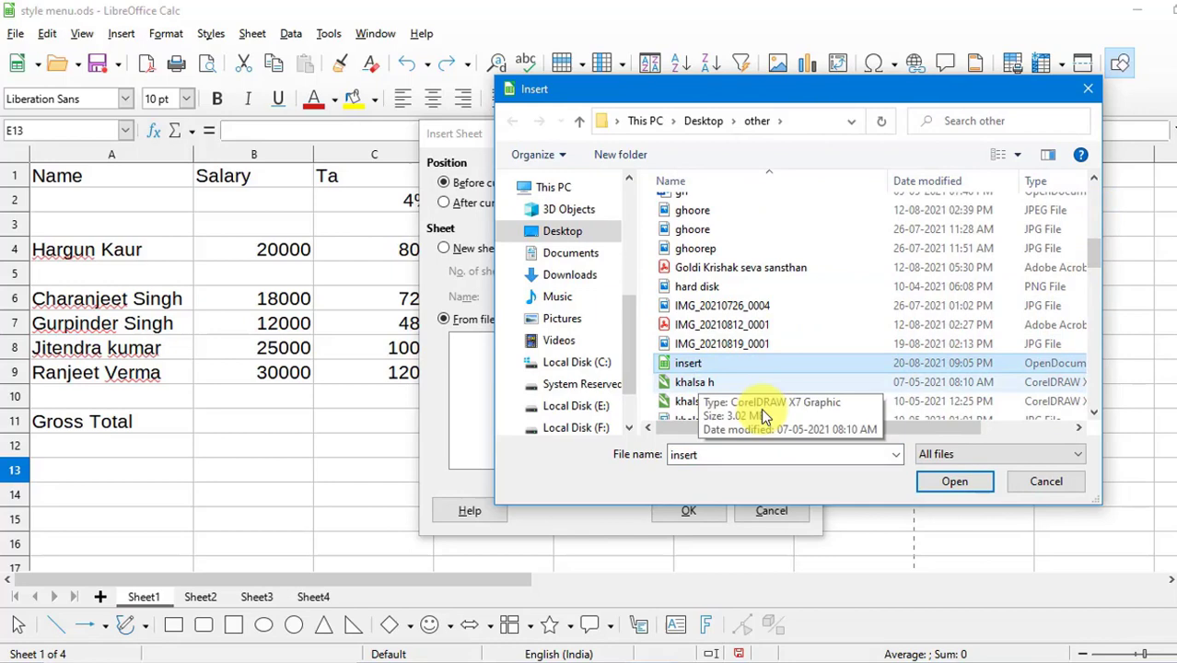
{"action": "left_click", "coordinate": [951, 483]}
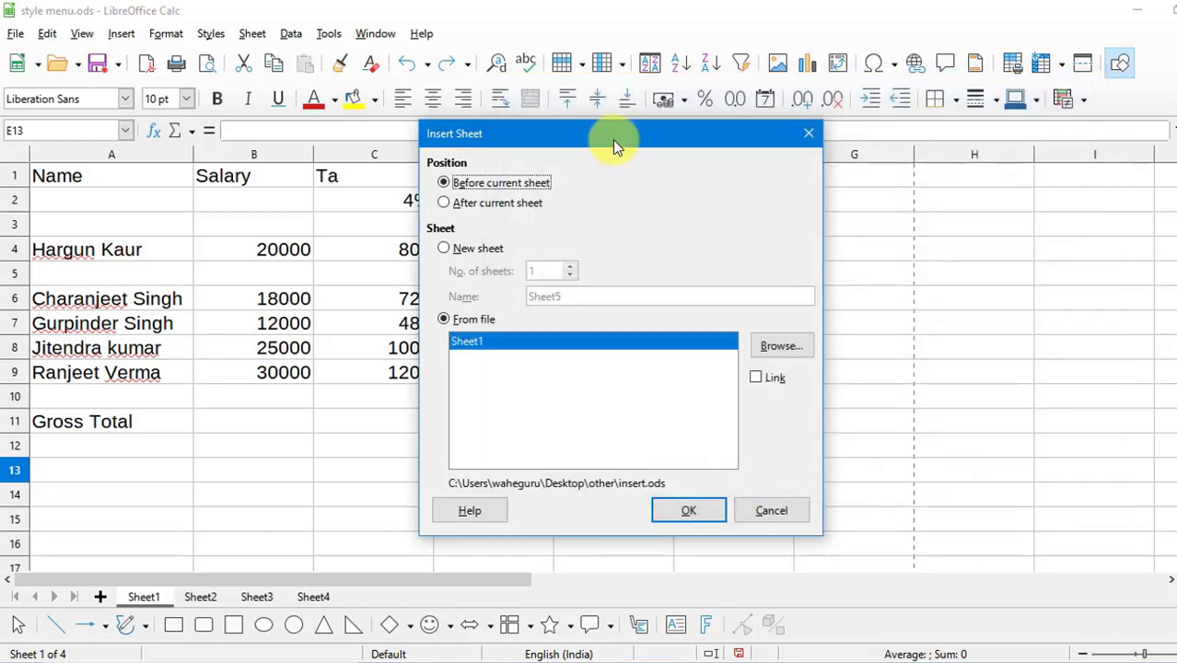
{"action": "left_click_drag", "start_coordinate": [612, 140], "coordinate": [735, 172]}
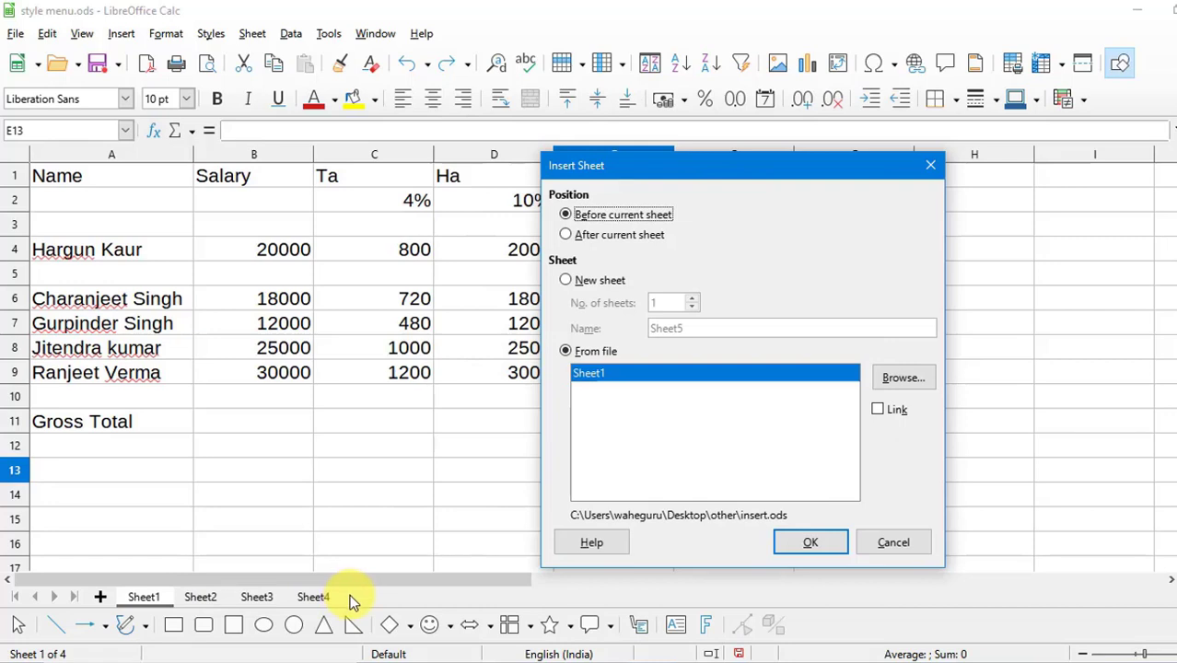
{"action": "left_click", "coordinate": [619, 236]}
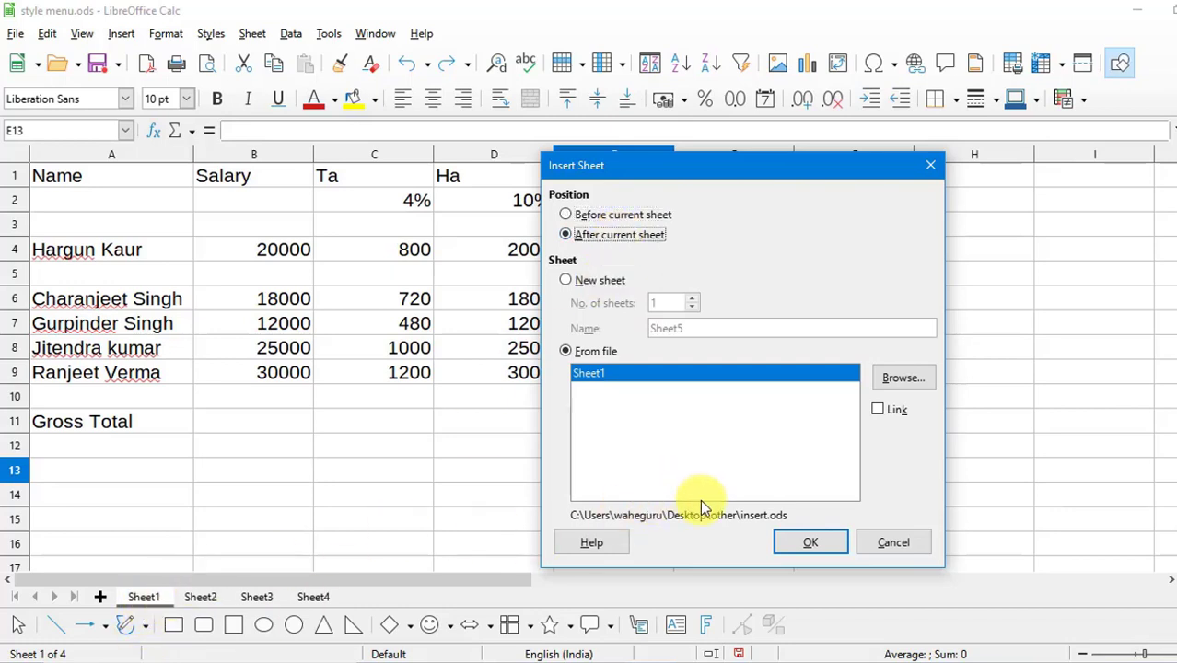
{"action": "left_click", "coordinate": [810, 544]}
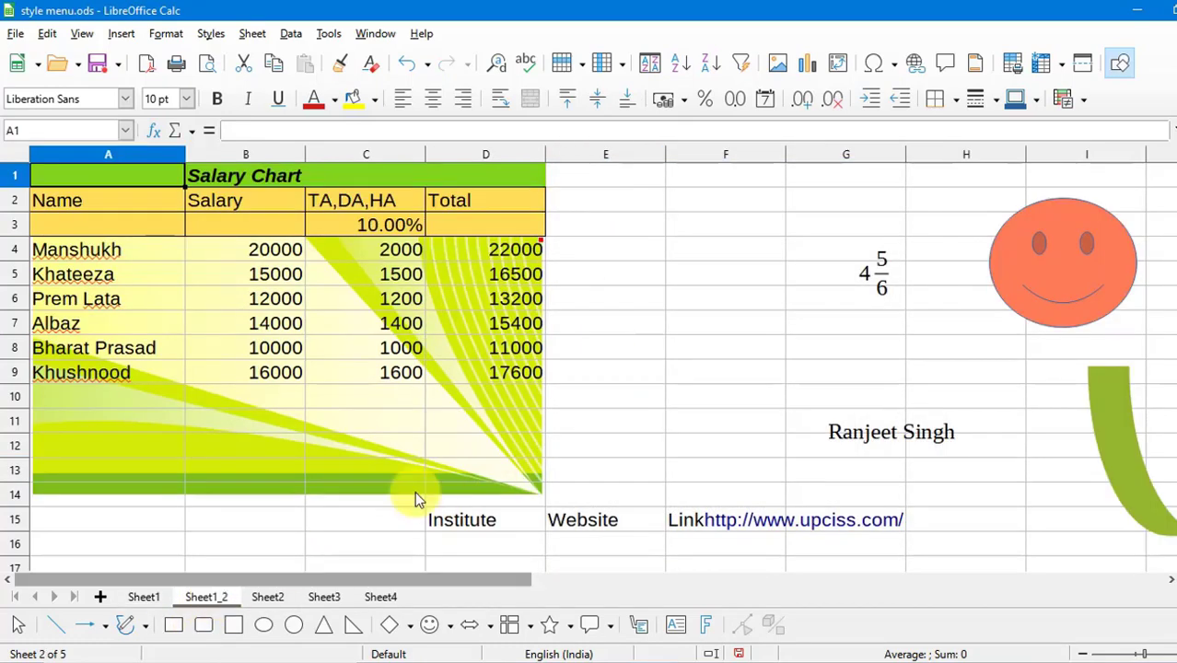
Return to Sheet1 and examine the settings for linking to external data, without creating a link
{"action": "left_click", "coordinate": [139, 597]}
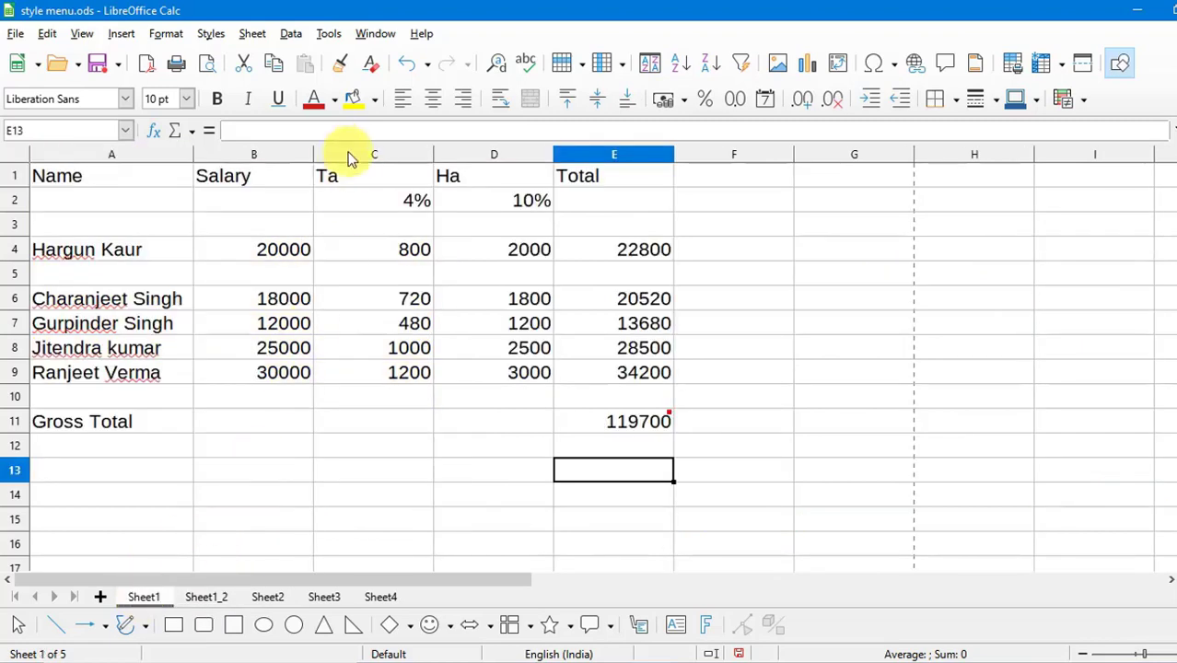
{"action": "left_click", "coordinate": [253, 34]}
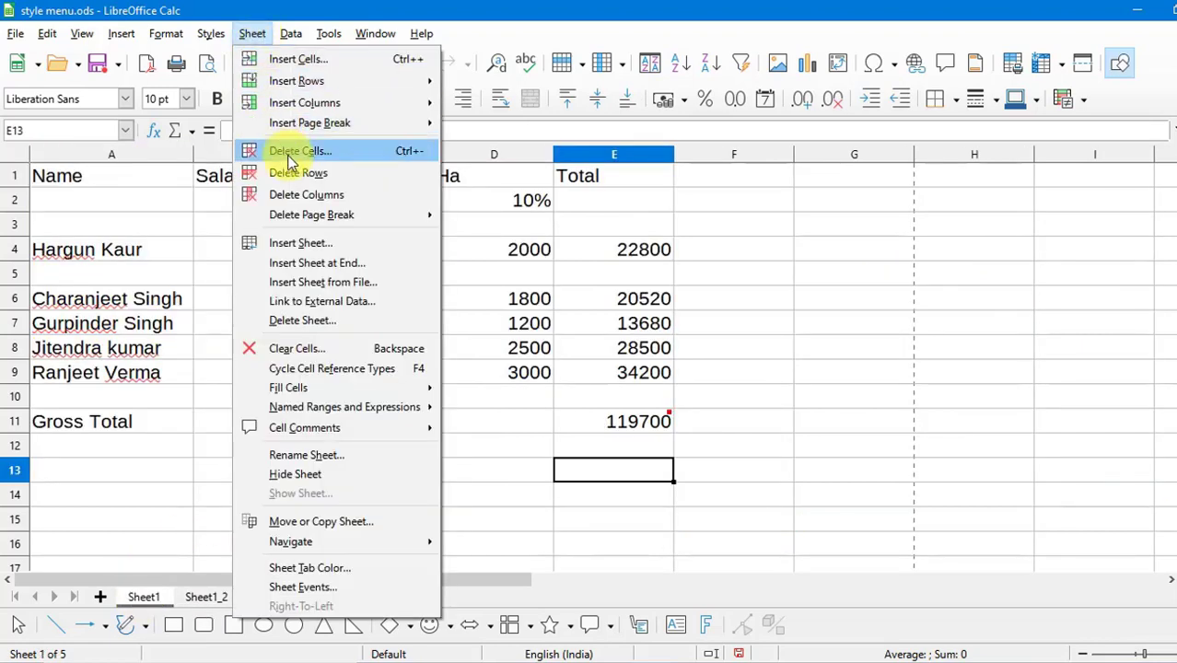
{"action": "left_click", "coordinate": [365, 304]}
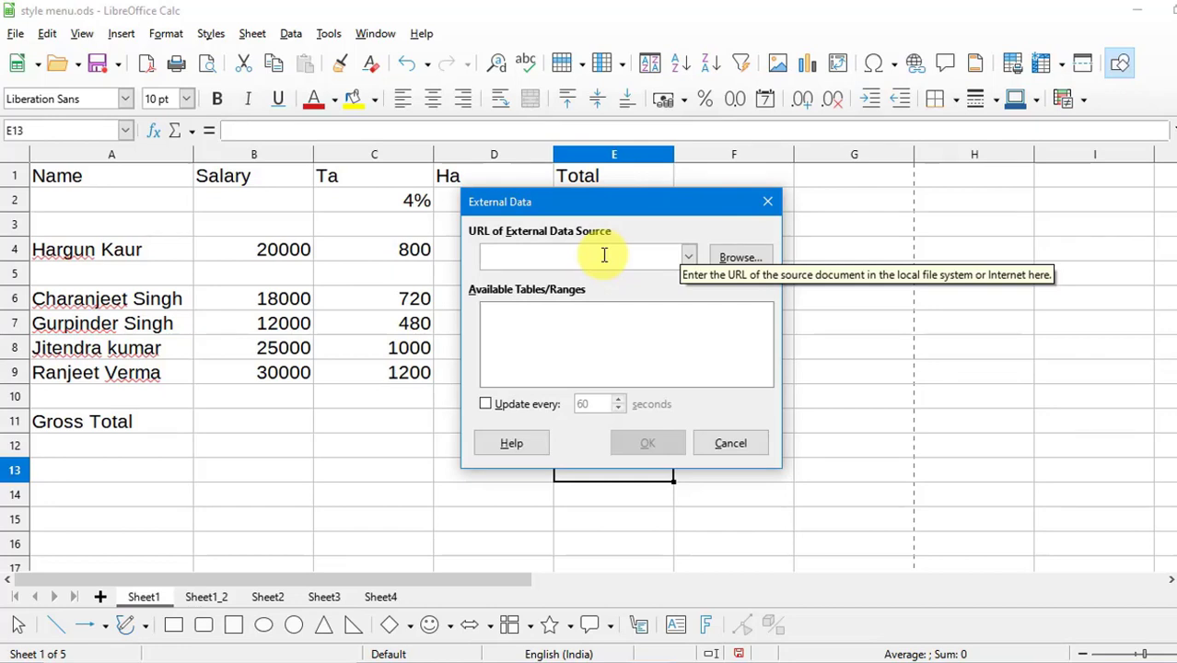
{"action": "left_click", "coordinate": [769, 204]}
Delete the empty Sheet4 from the workbook
{"action": "left_click", "coordinate": [252, 33]}
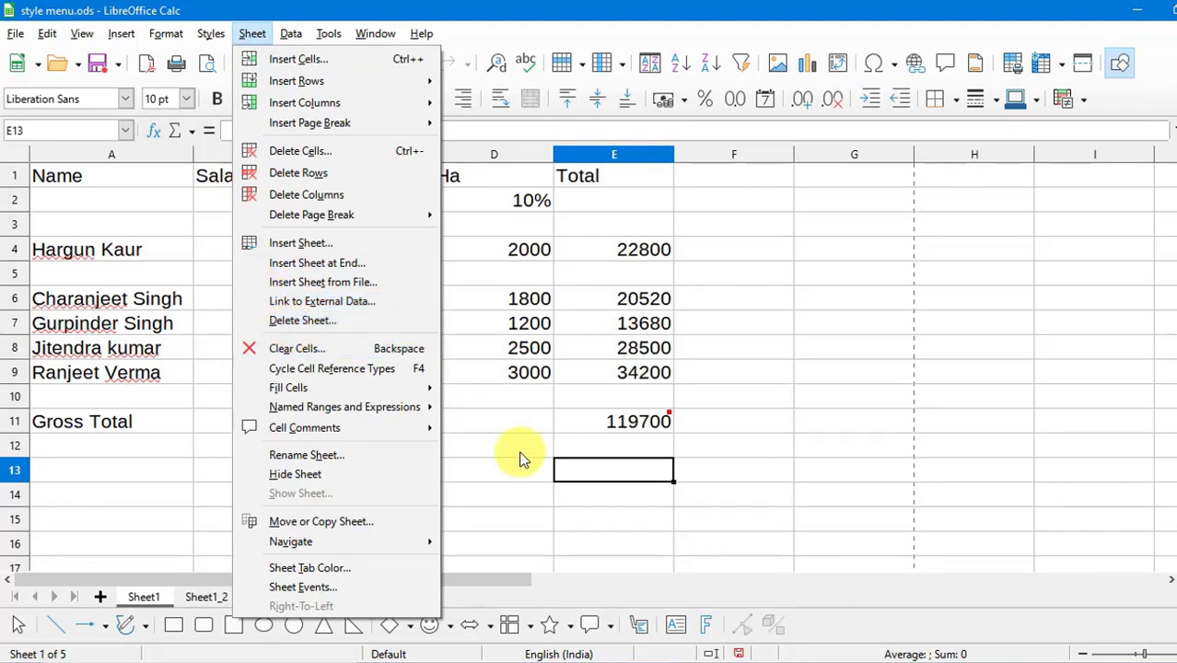
{"action": "left_click", "coordinate": [554, 538]}
{"action": "left_click", "coordinate": [379, 597]}
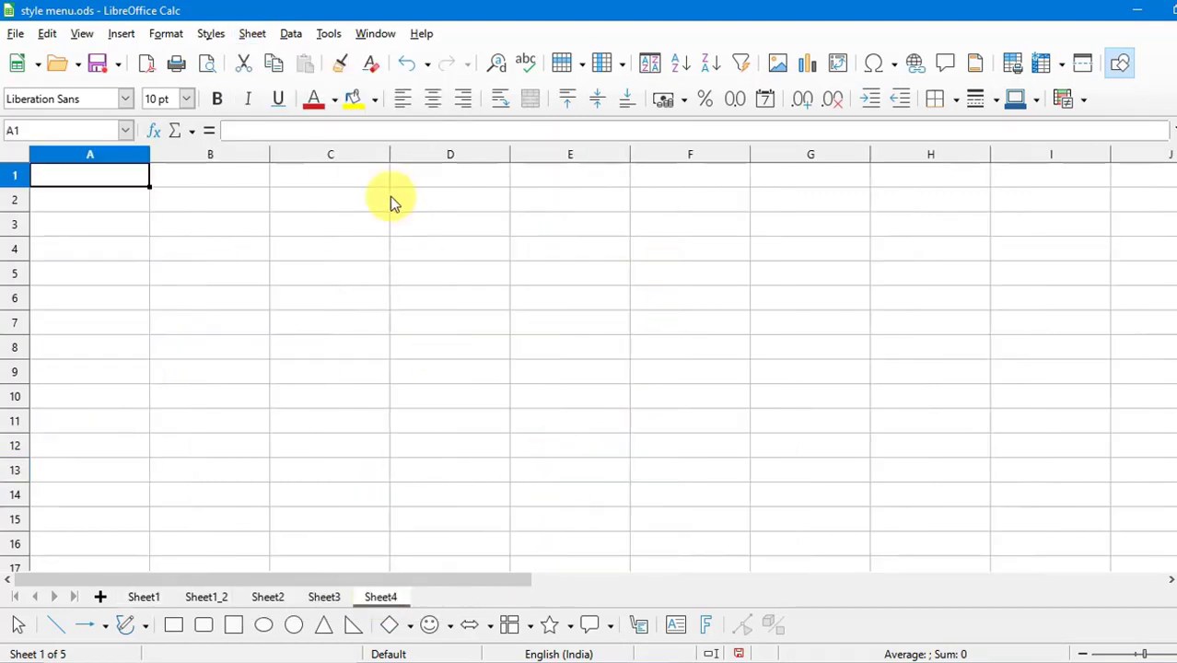
{"action": "left_click", "coordinate": [252, 35]}
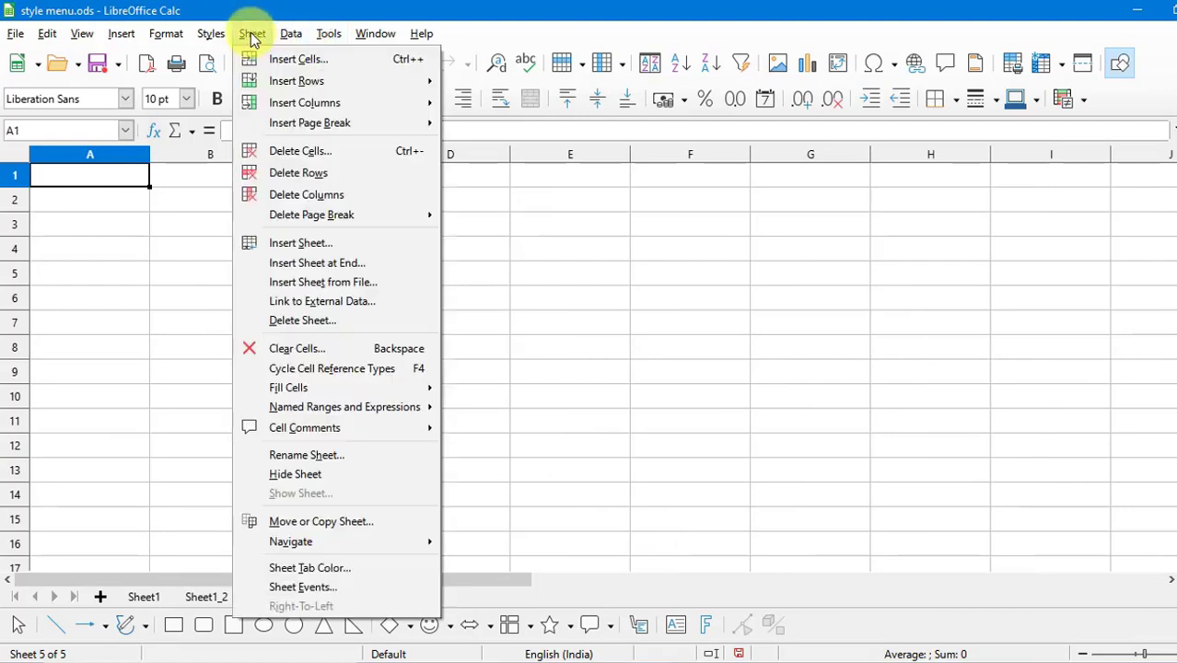
{"action": "left_click", "coordinate": [296, 320]}
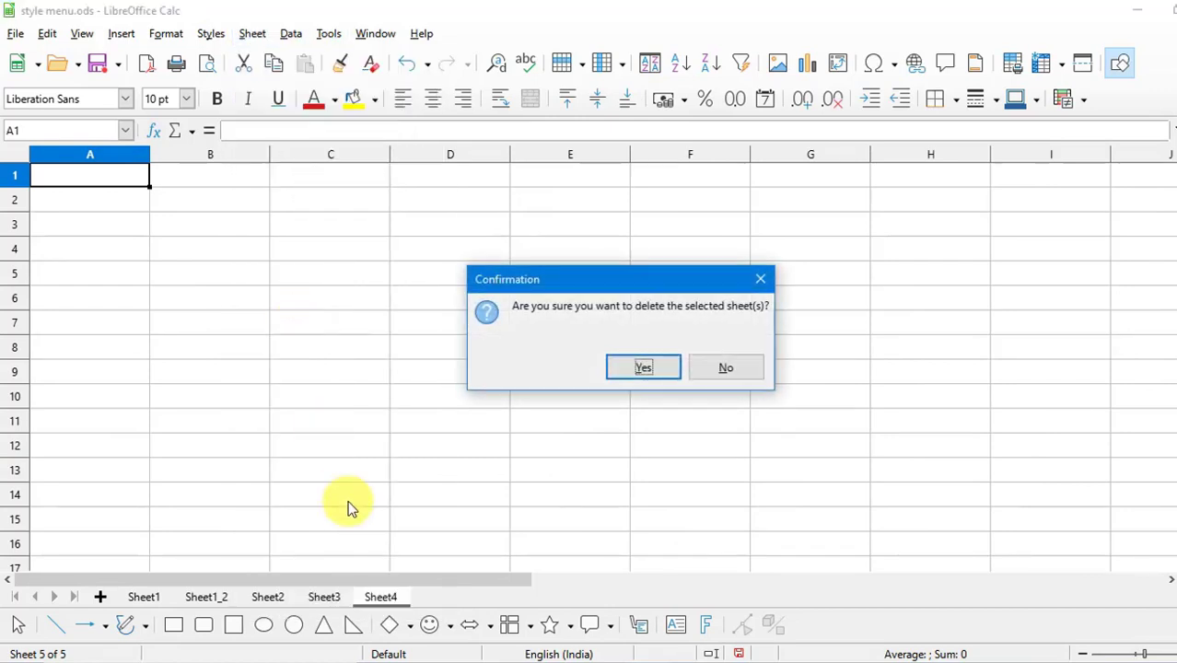
{"action": "left_click", "coordinate": [656, 373]}
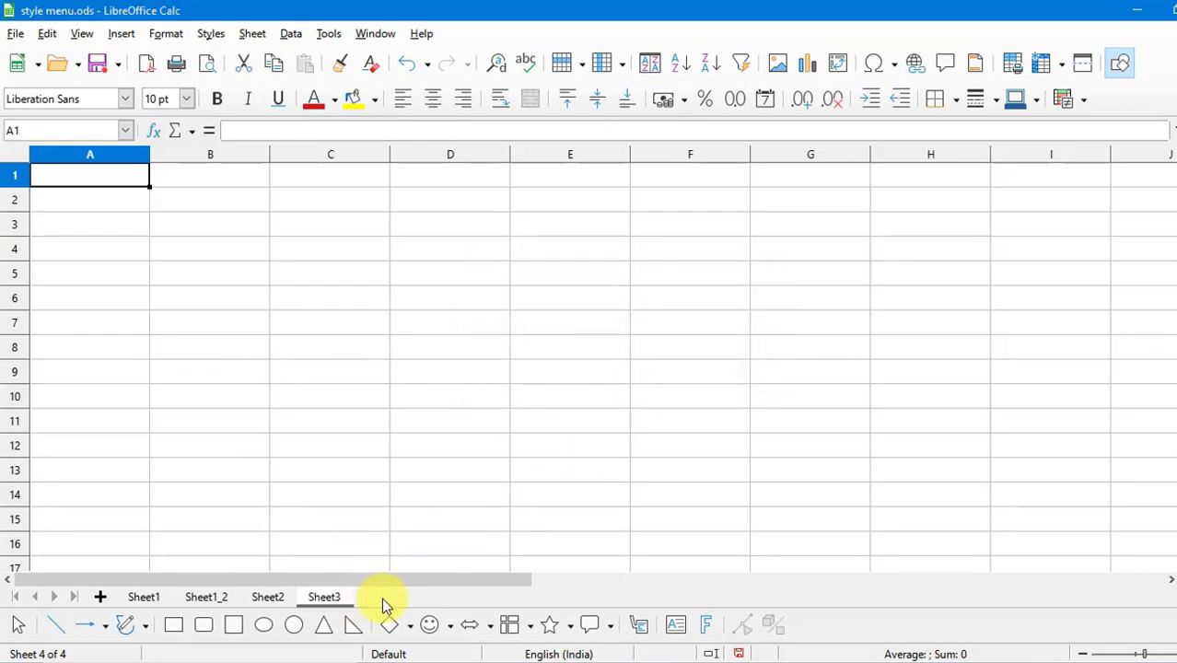
On Sheet1, clear the Ha amounts in D4:D9 with the Delete all option, and undo the clearing
{"action": "left_click", "coordinate": [252, 35]}
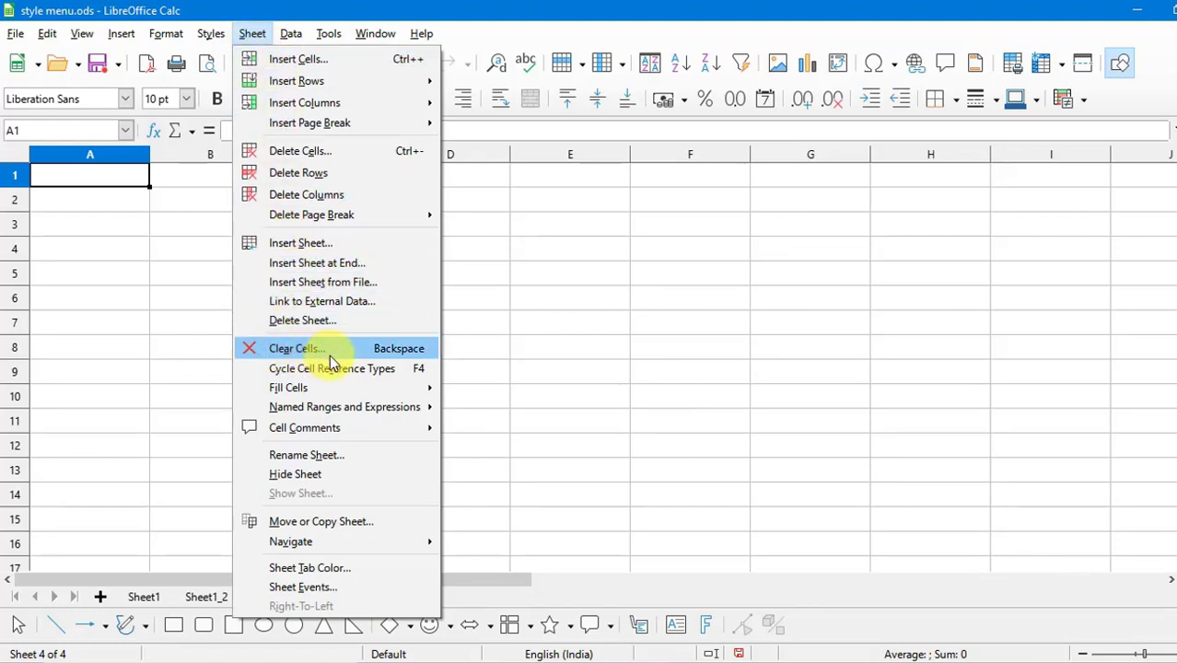
{"action": "left_click", "coordinate": [665, 351]}
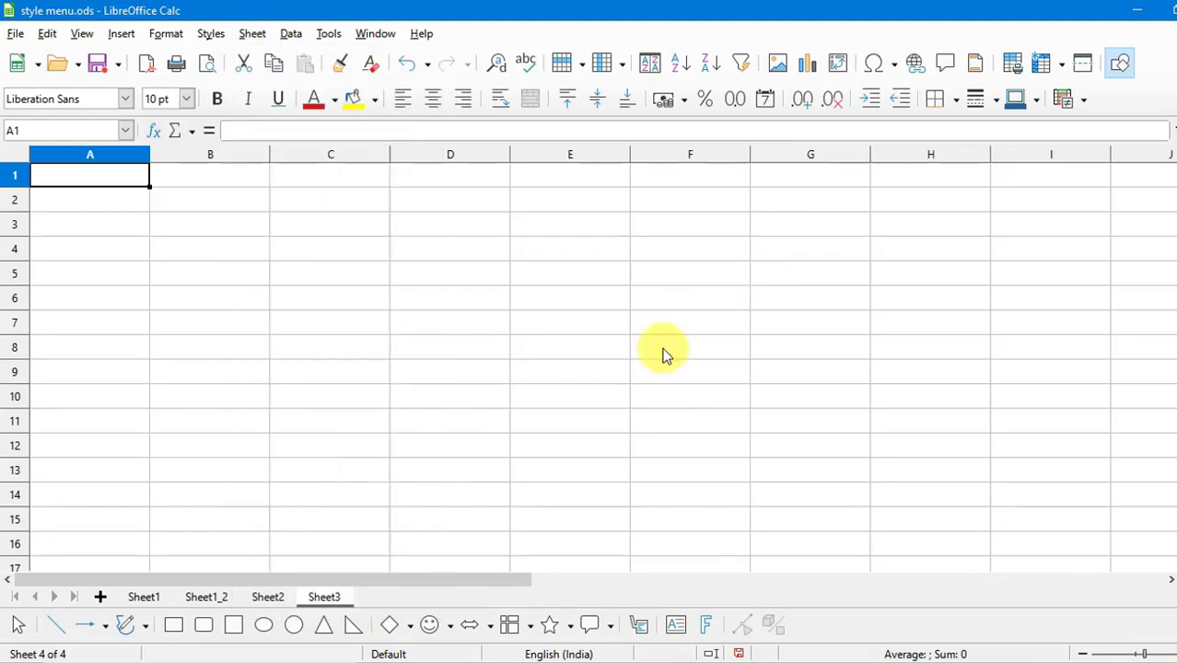
{"action": "left_click", "coordinate": [150, 595]}
{"action": "left_click_drag", "start_coordinate": [507, 249], "coordinate": [543, 372]}
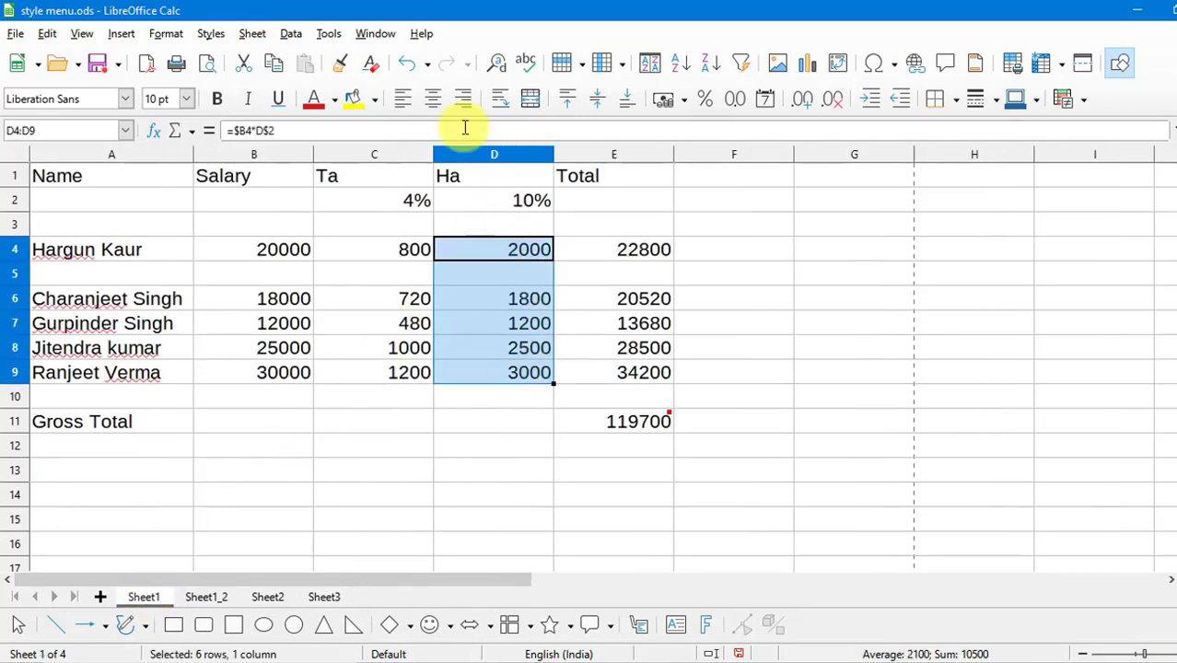
{"action": "left_click", "coordinate": [253, 34]}
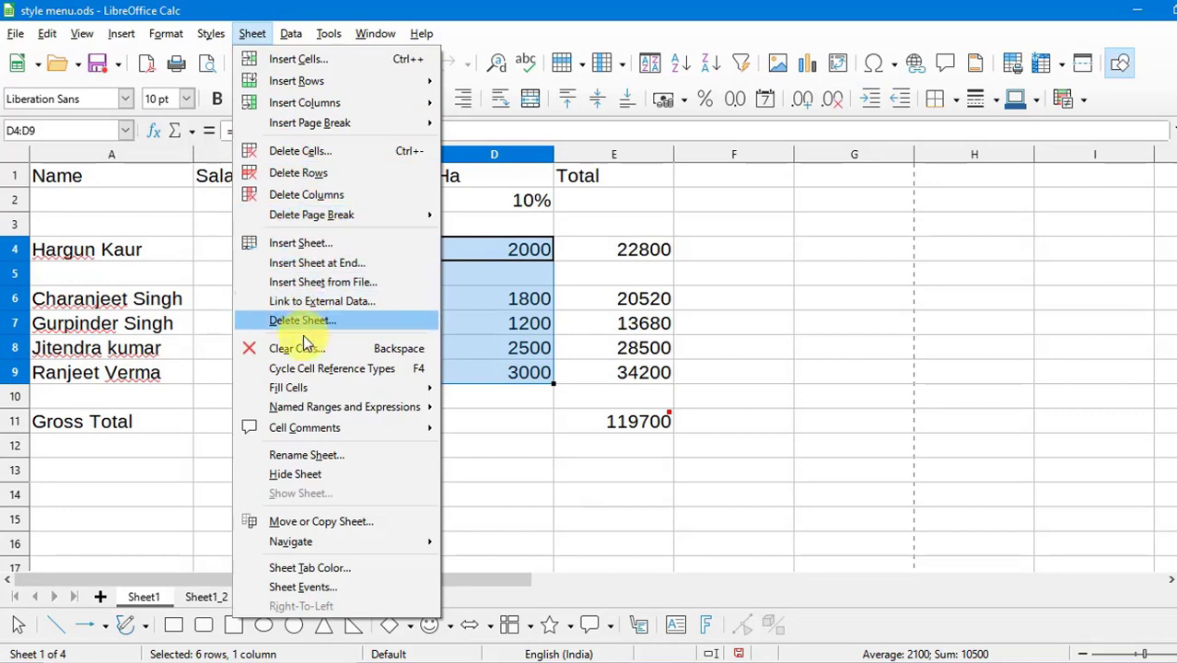
{"action": "left_click", "coordinate": [402, 357]}
{"action": "left_click_drag", "start_coordinate": [600, 242], "coordinate": [772, 203]}
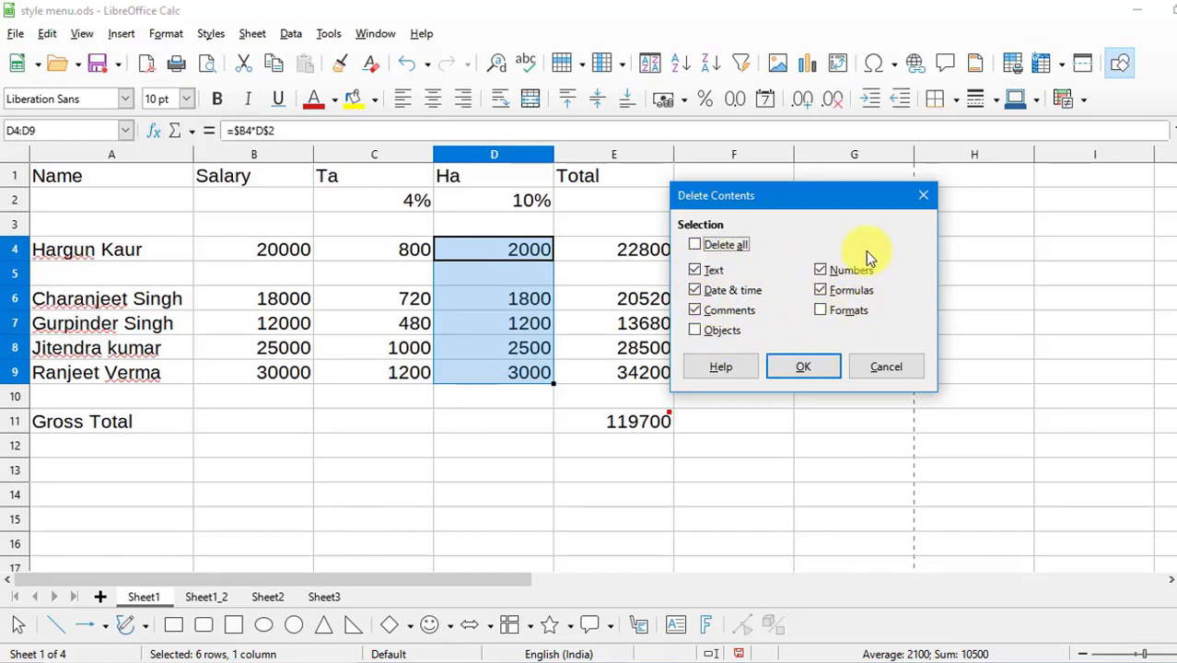
{"action": "left_click", "coordinate": [696, 245]}
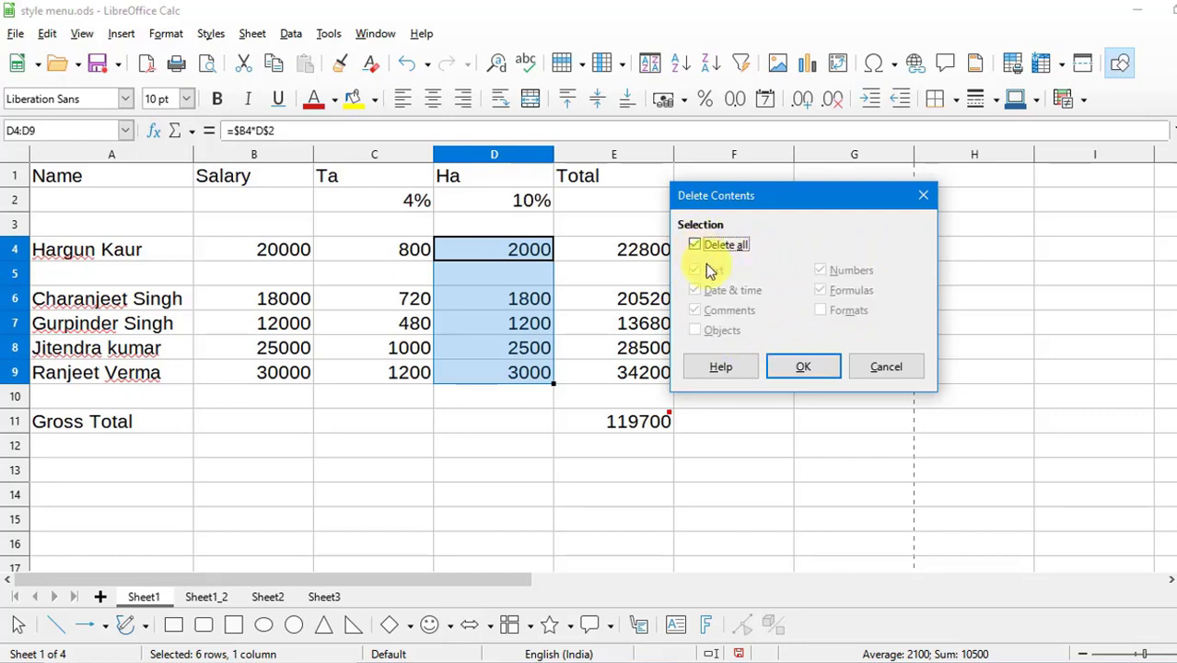
{"action": "left_click", "coordinate": [788, 365]}
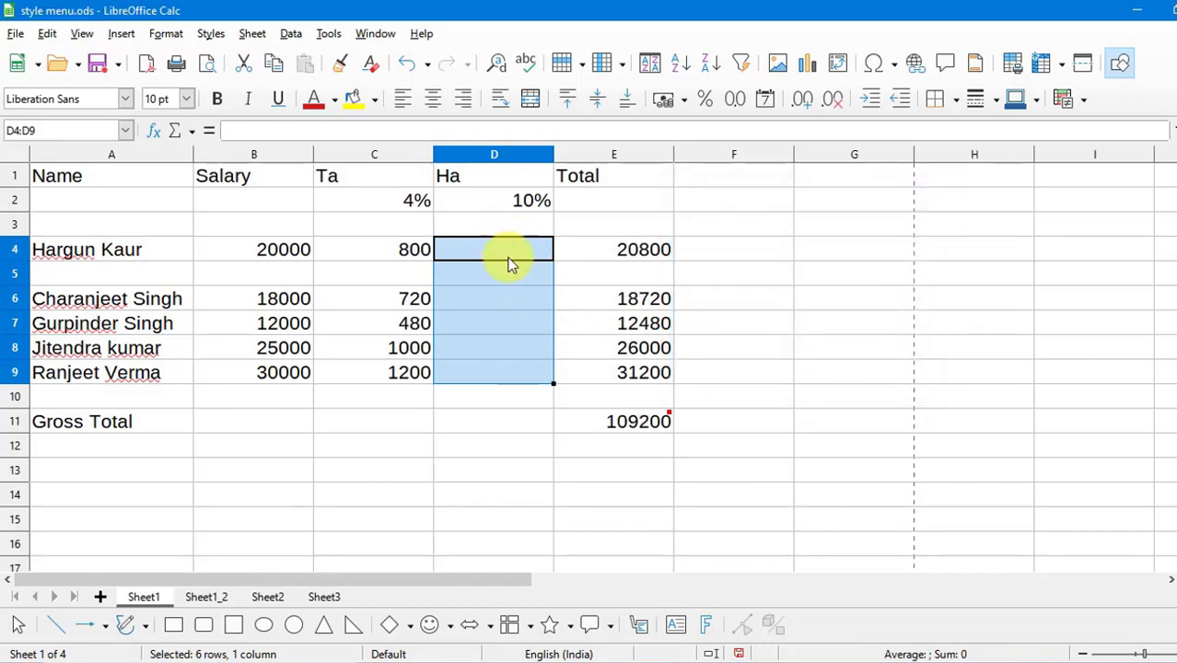
{"action": "left_click", "coordinate": [747, 281]}
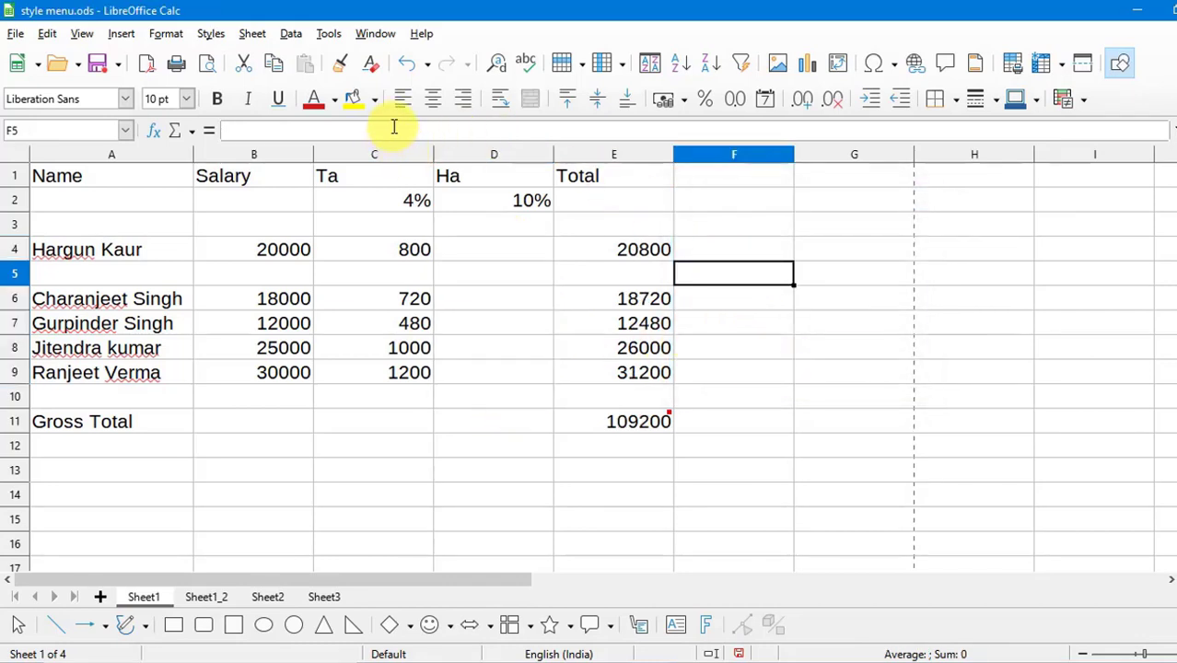
{"action": "key", "text": "ctrl+z"}
Enter 1200 in cell D13 and fill it down into D14
{"action": "left_click", "coordinate": [251, 35]}
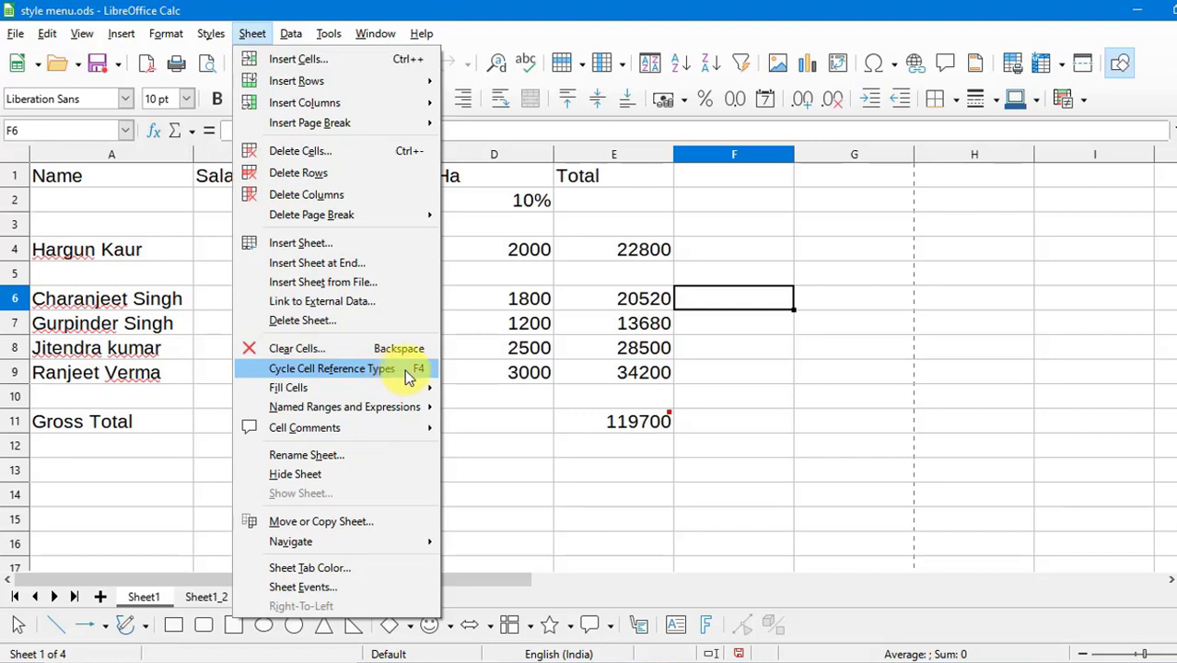
{"action": "mouse_move", "coordinate": [278, 392]}
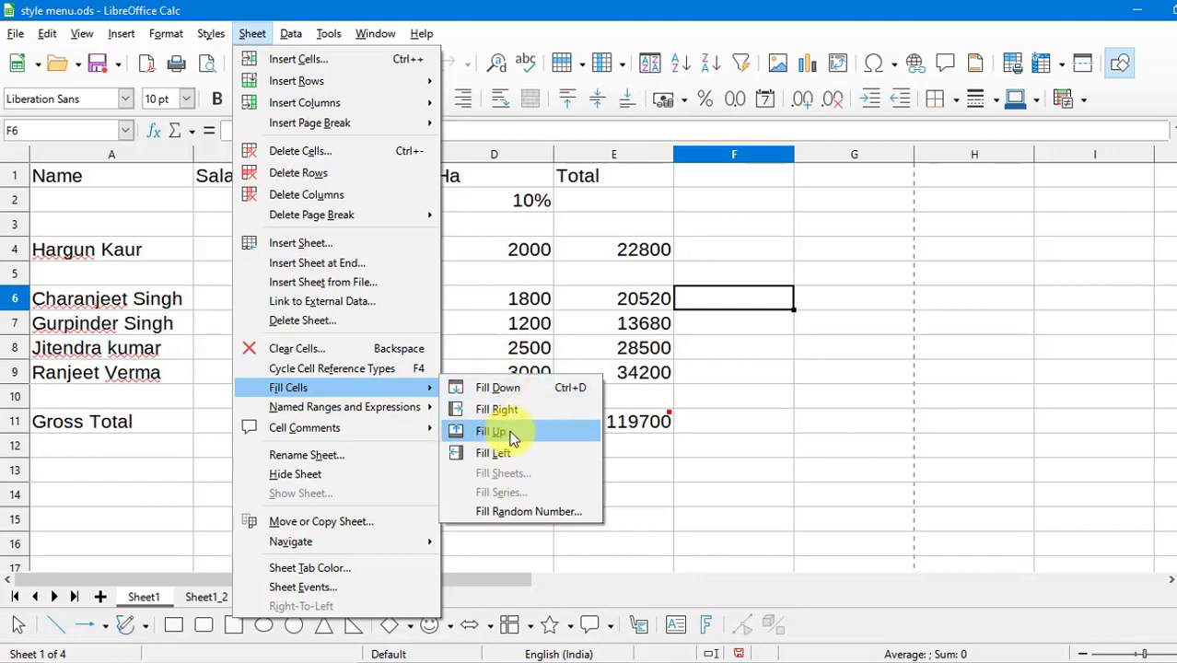
{"action": "left_click", "coordinate": [755, 460]}
{"action": "left_click", "coordinate": [459, 484]}
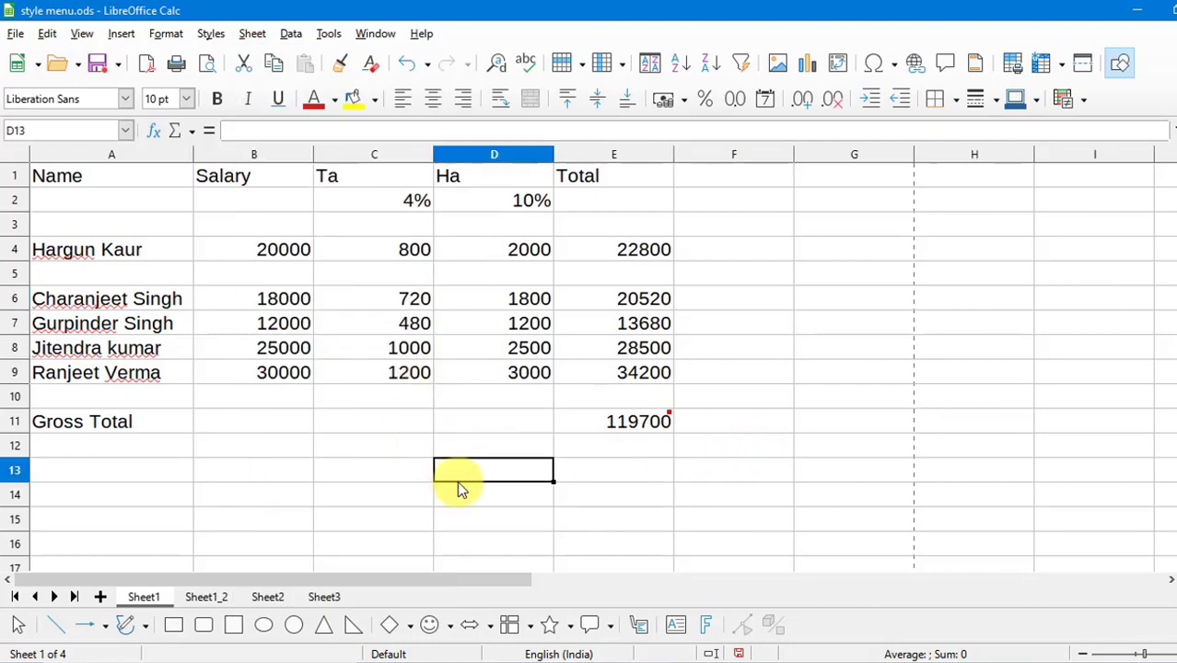
{"action": "type", "text": "1200"}
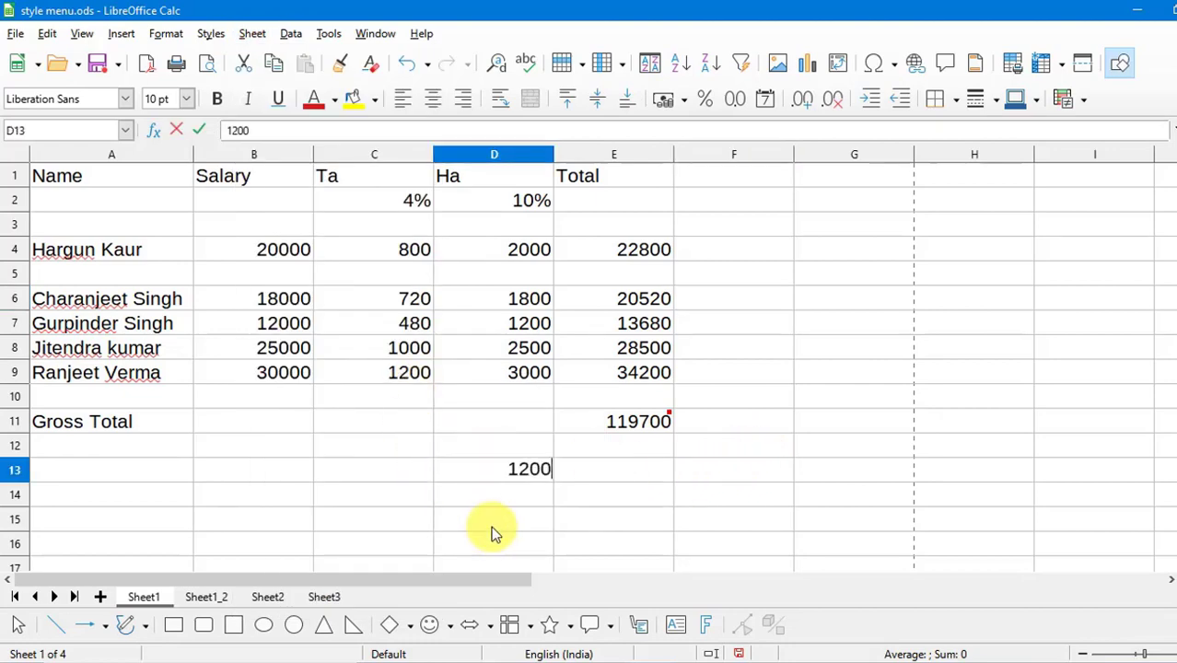
{"action": "left_click", "coordinate": [548, 497]}
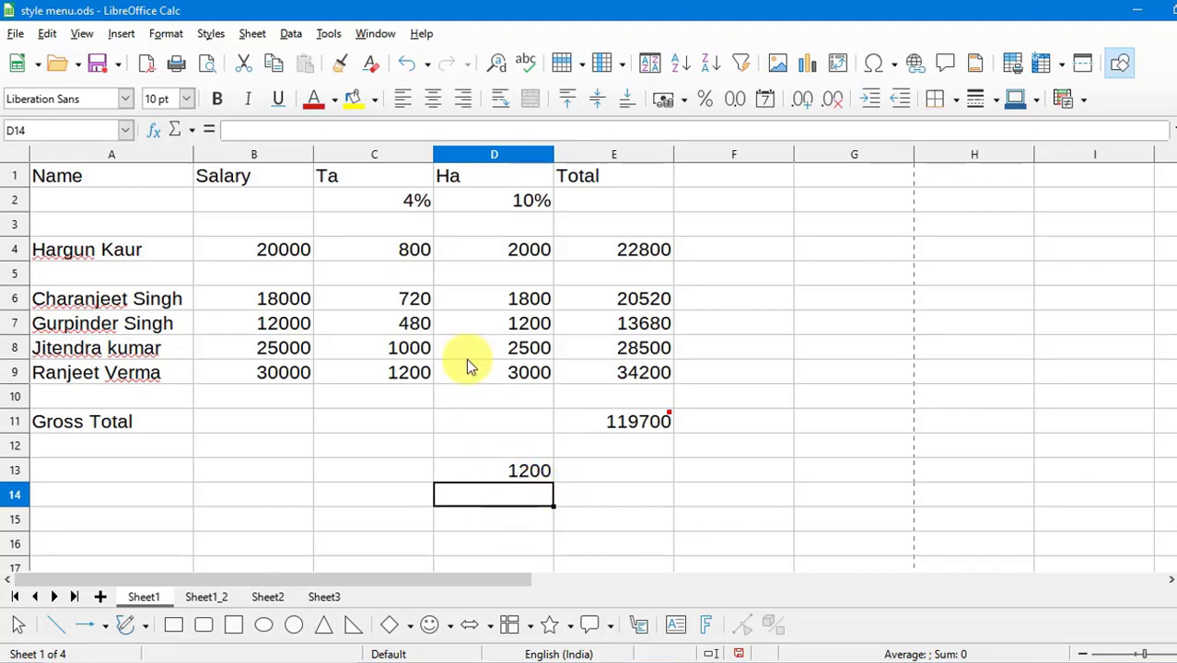
{"action": "left_click", "coordinate": [261, 37]}
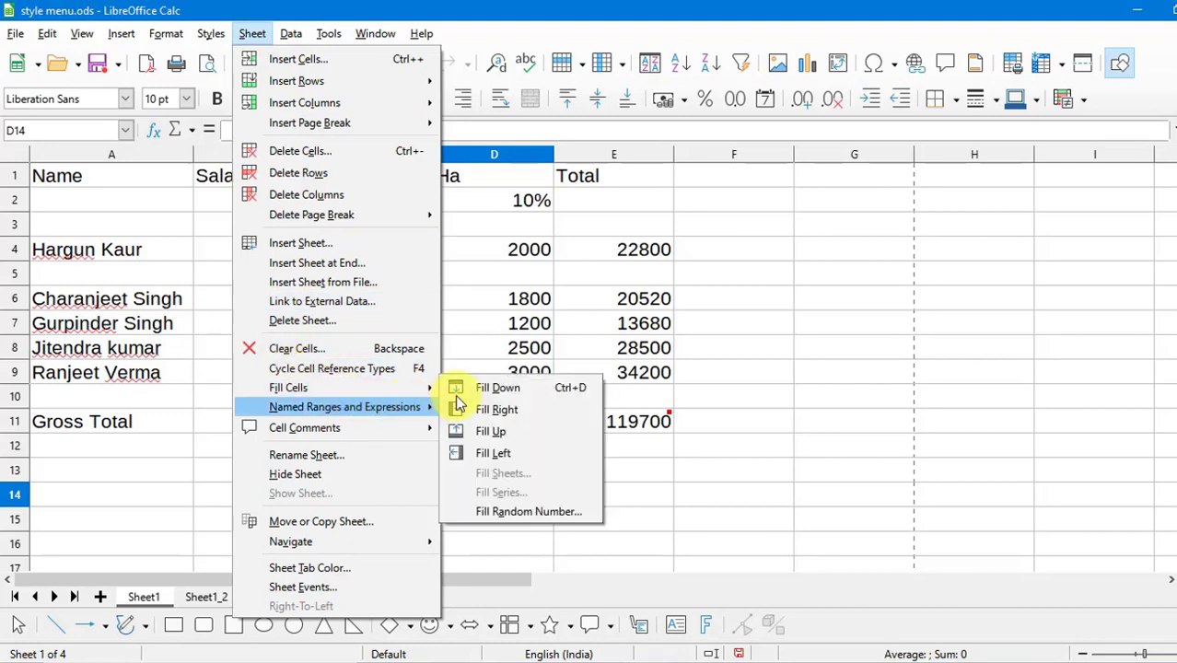
{"action": "left_click", "coordinate": [505, 392]}
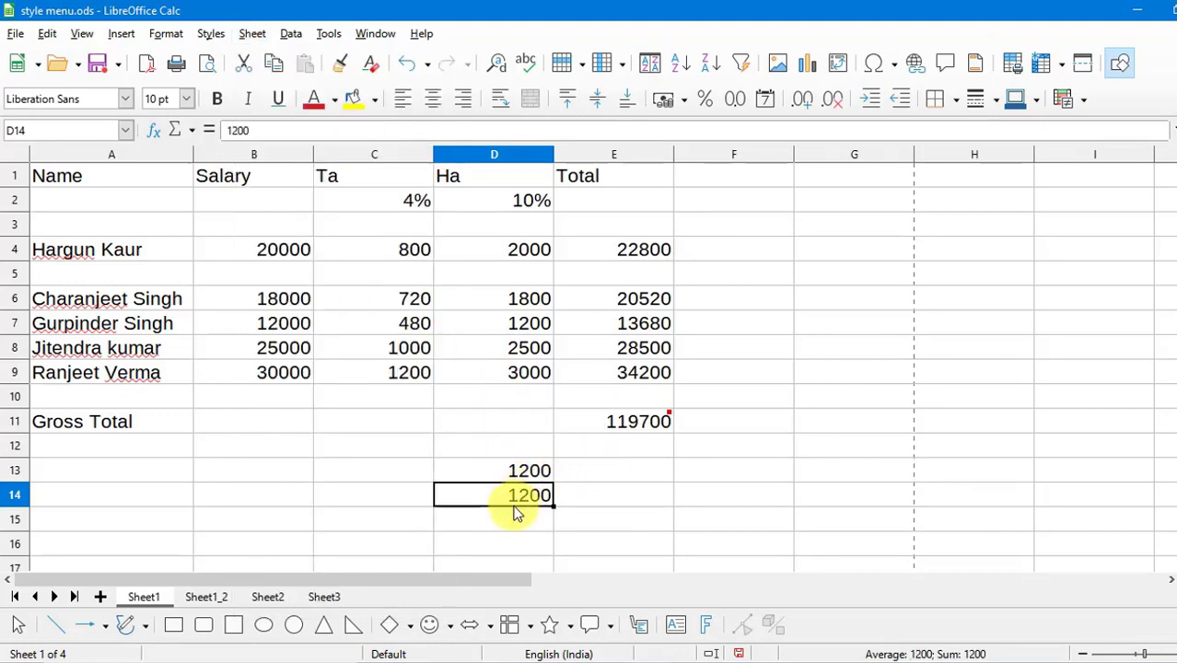
Select the empty cells next to the 1200 in D13 one after another: C13, E13 and D12
{"action": "left_click", "coordinate": [412, 476]}
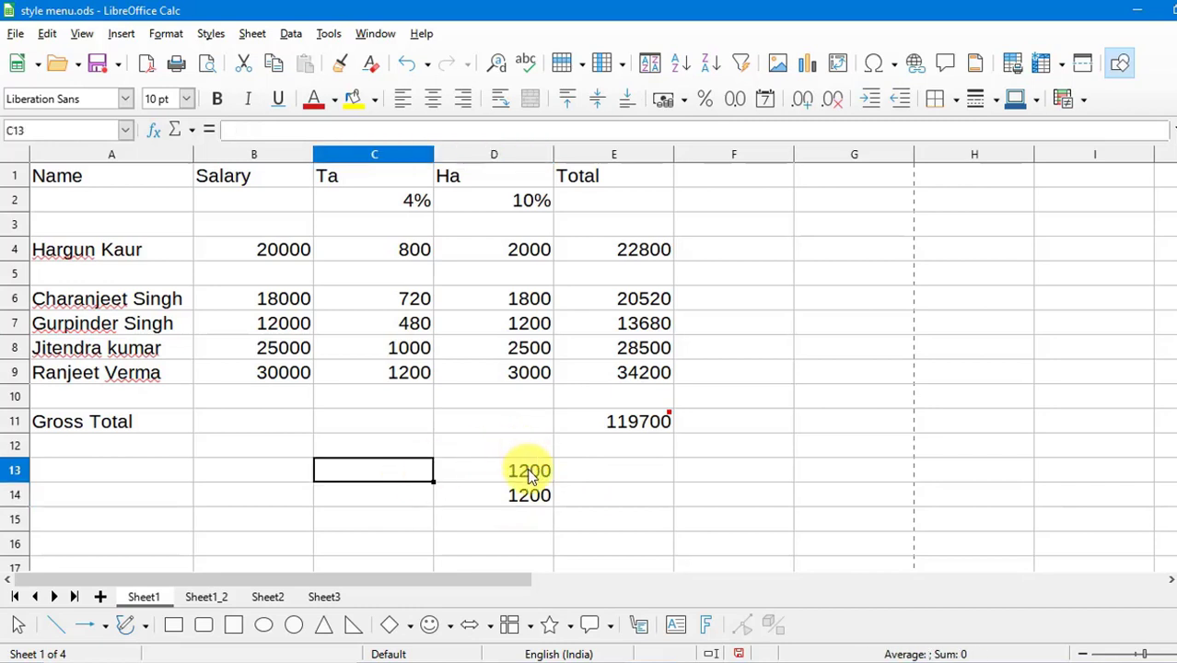
{"action": "left_click", "coordinate": [613, 477]}
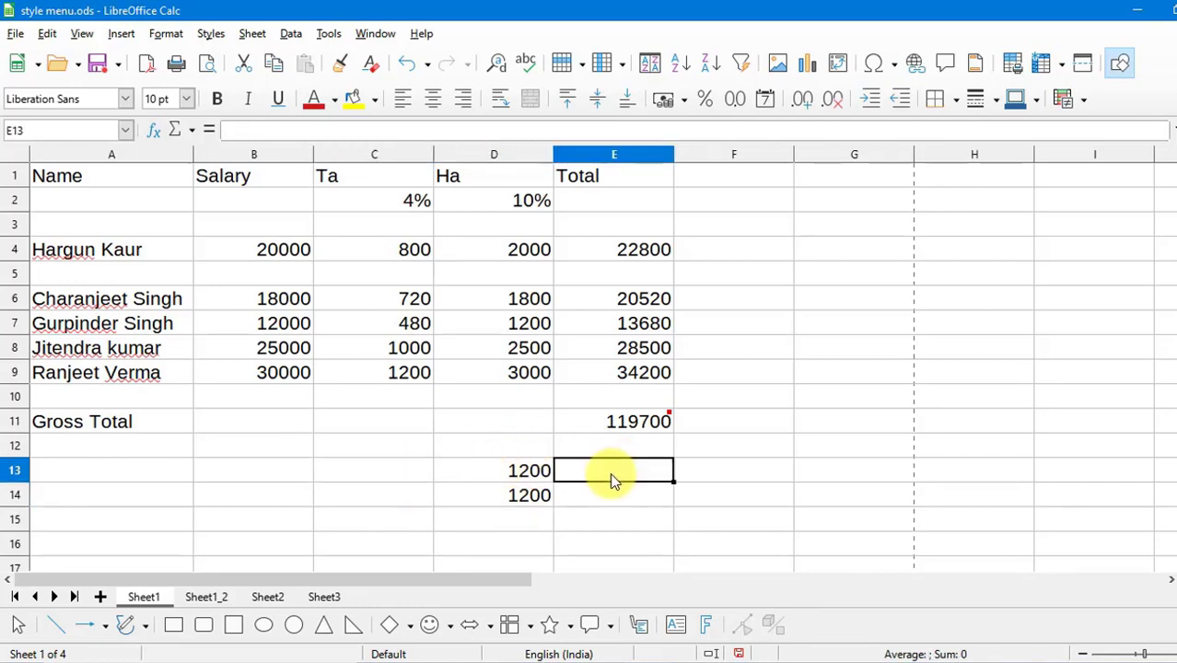
{"action": "left_click", "coordinate": [526, 451]}
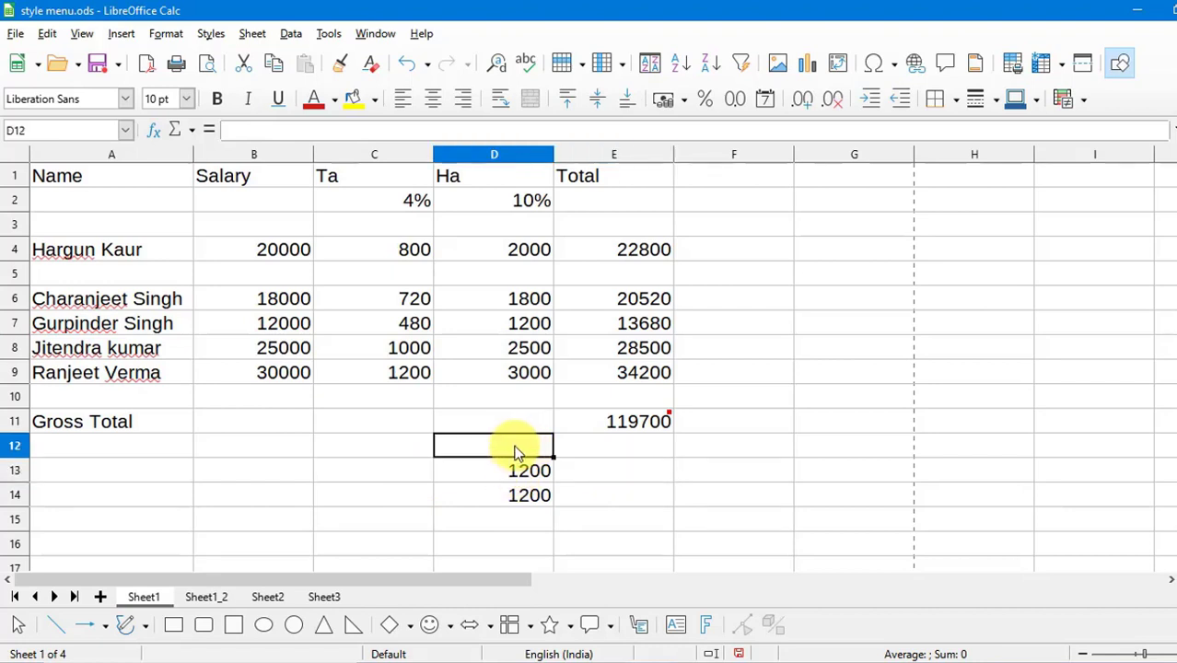
{"action": "left_click", "coordinate": [252, 33]}
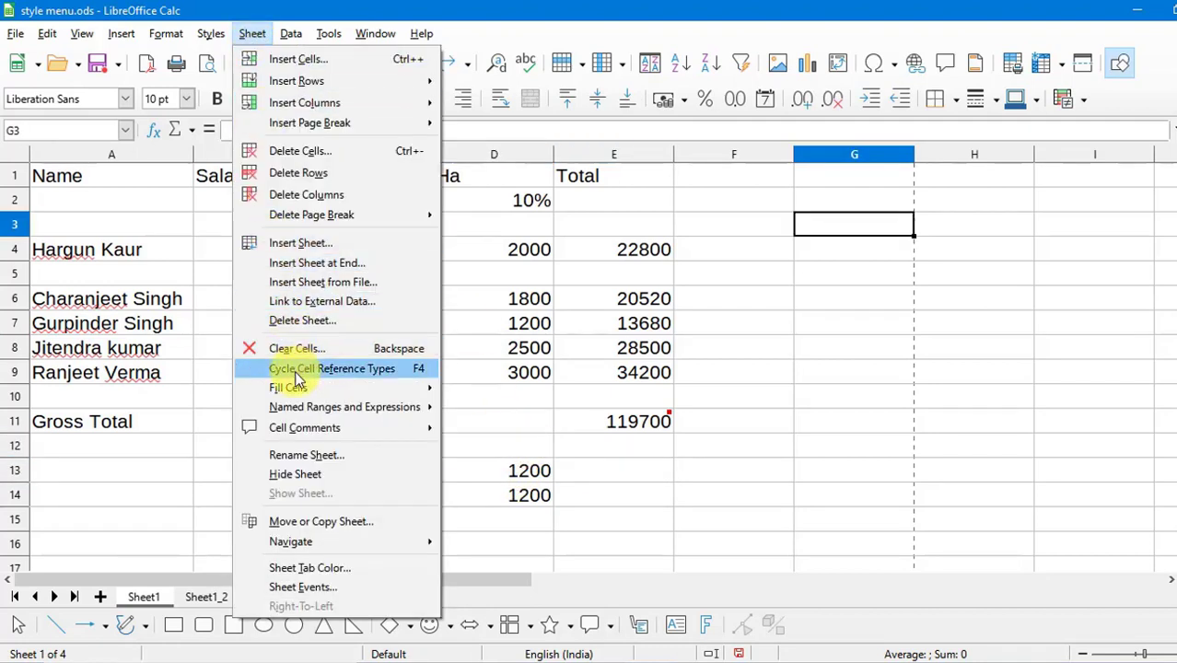
{"action": "mouse_move", "coordinate": [305, 387]}
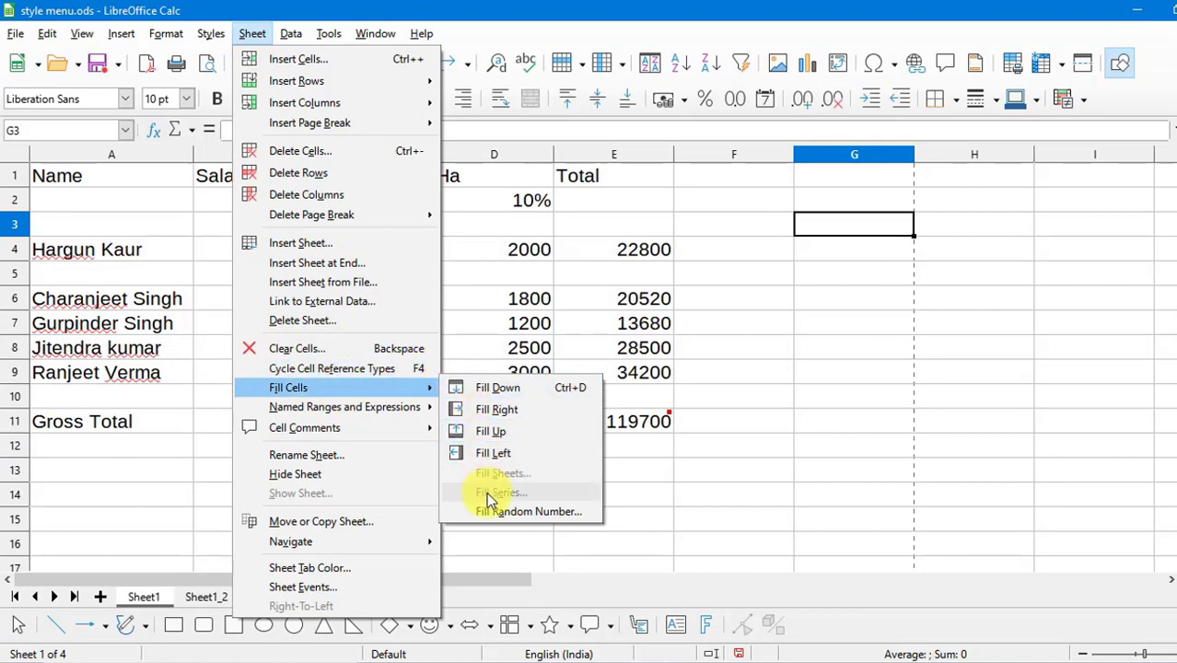
{"action": "left_click", "coordinate": [892, 355]}
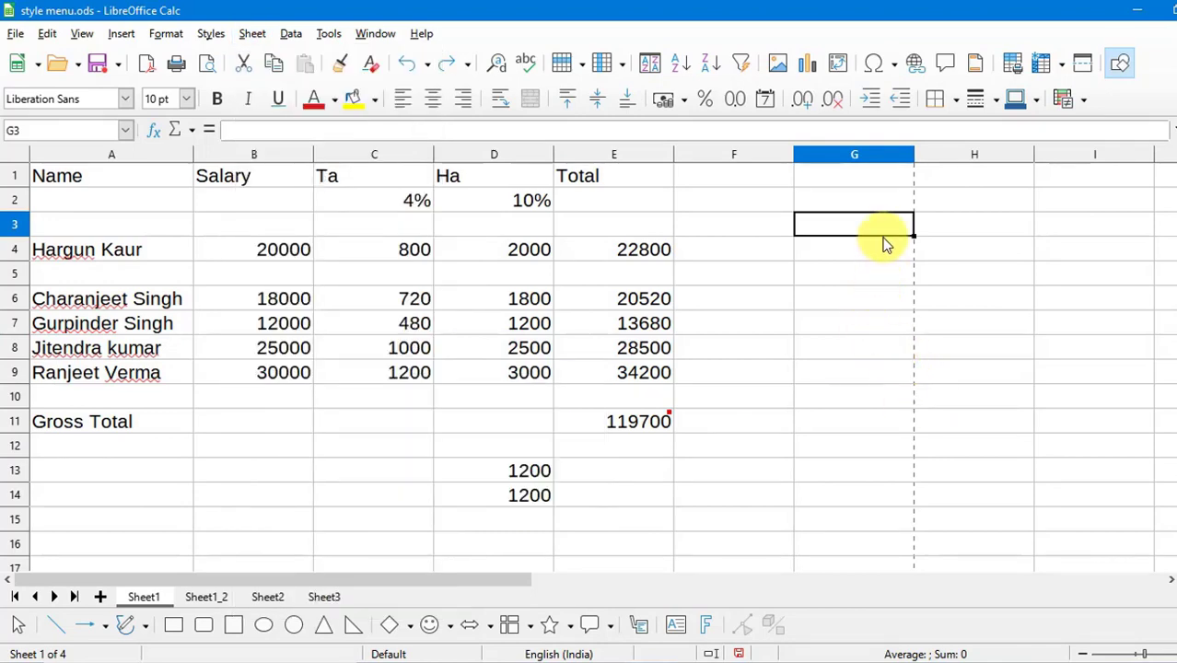
Enter 12 in cell G3 and 24 in cell G4 as starting values for a series
{"action": "type", "text": "12"}
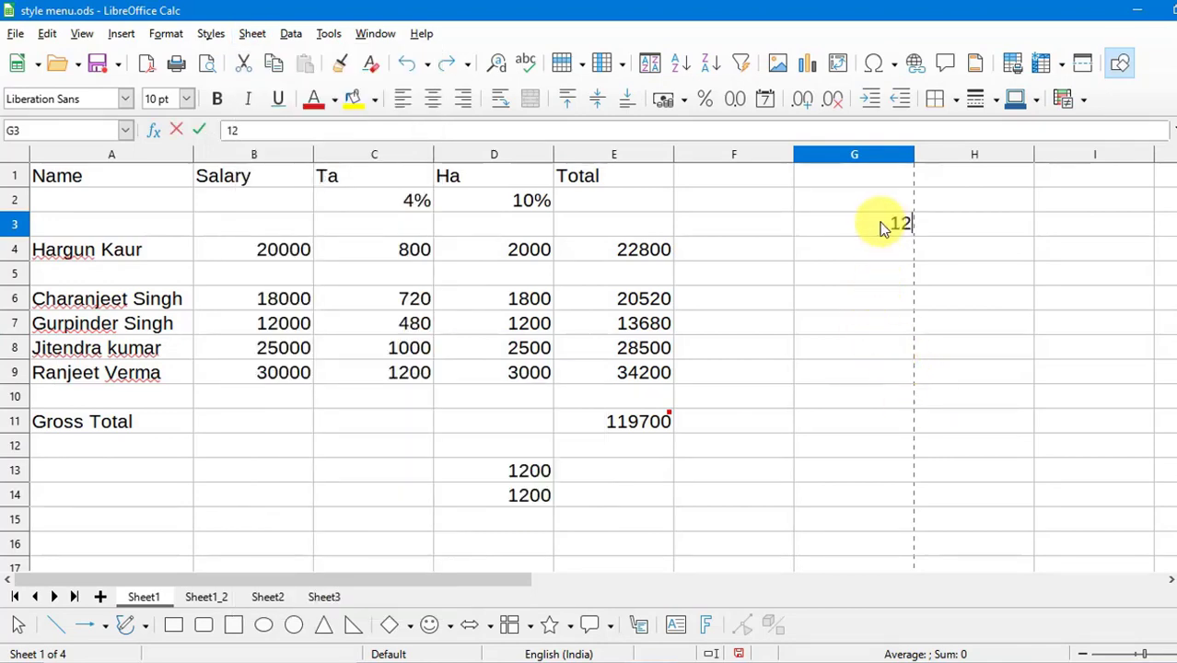
{"action": "key", "text": "Return"}
{"action": "type", "text": "24"}
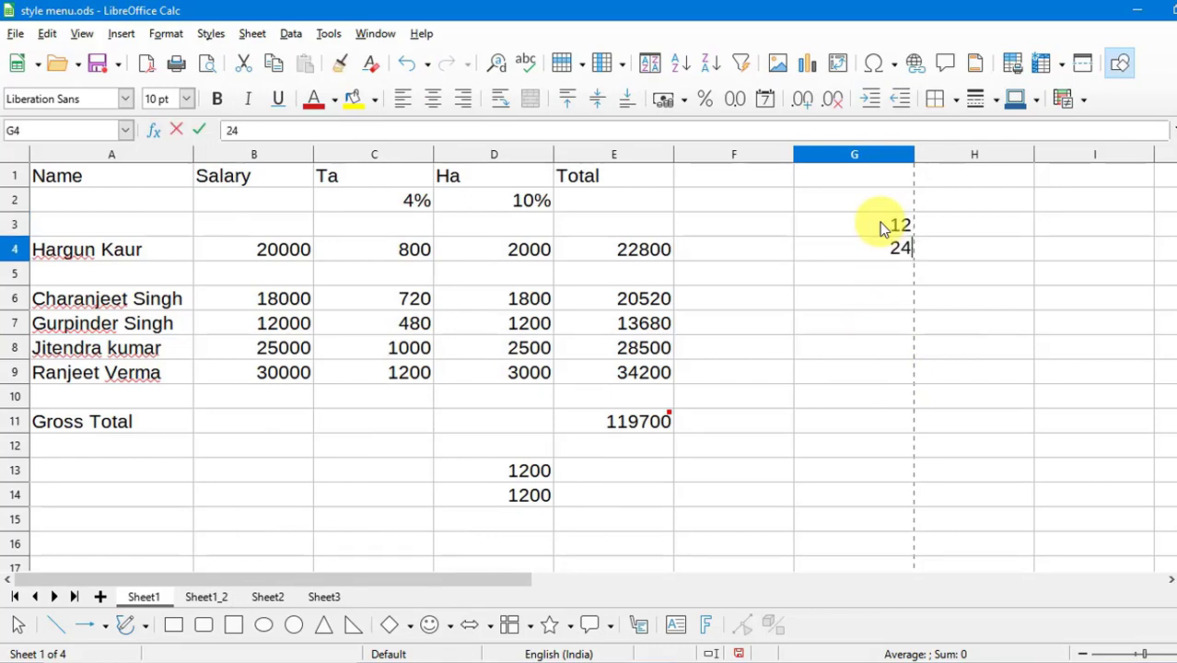
{"action": "left_click", "coordinate": [953, 274]}
Fill G3:G13 downward with a linear series starting at 12, ending at 120, with an increment of 12
{"action": "left_click_drag", "start_coordinate": [872, 232], "coordinate": [860, 433]}
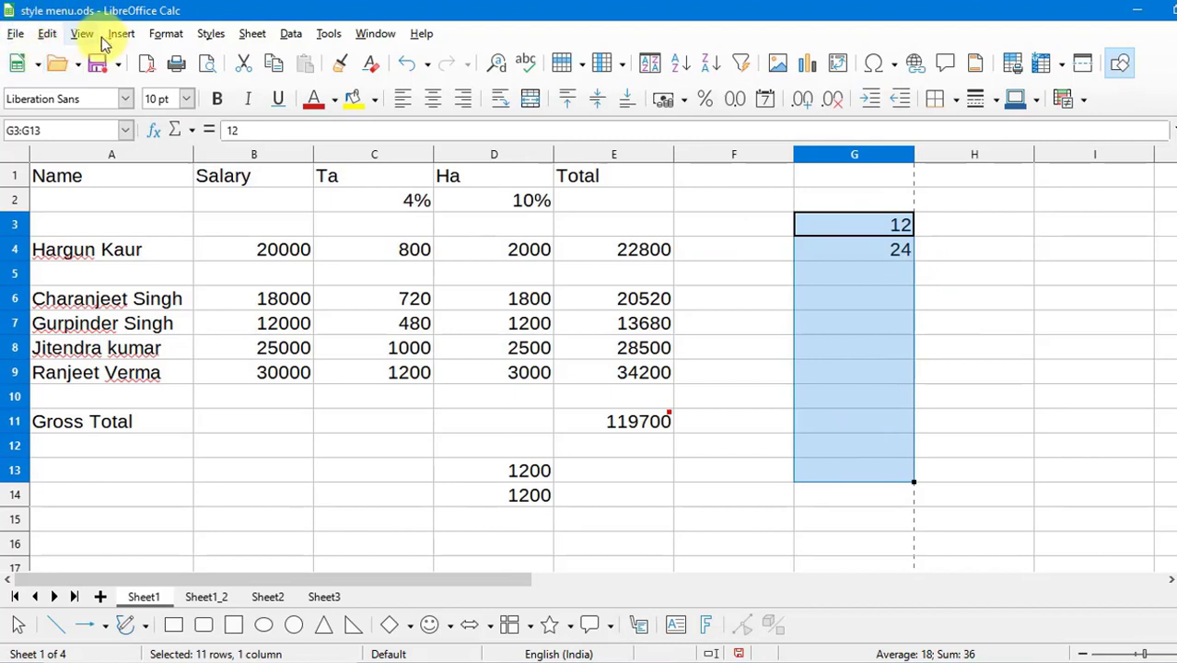
{"action": "left_click", "coordinate": [252, 35]}
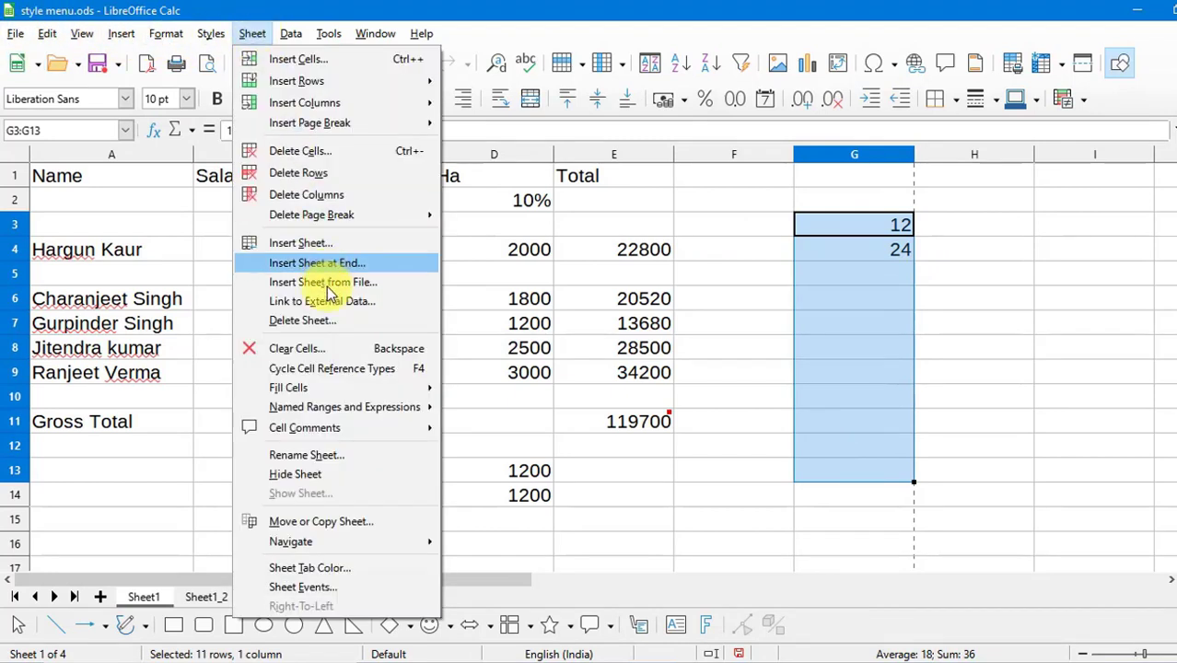
{"action": "mouse_move", "coordinate": [342, 391]}
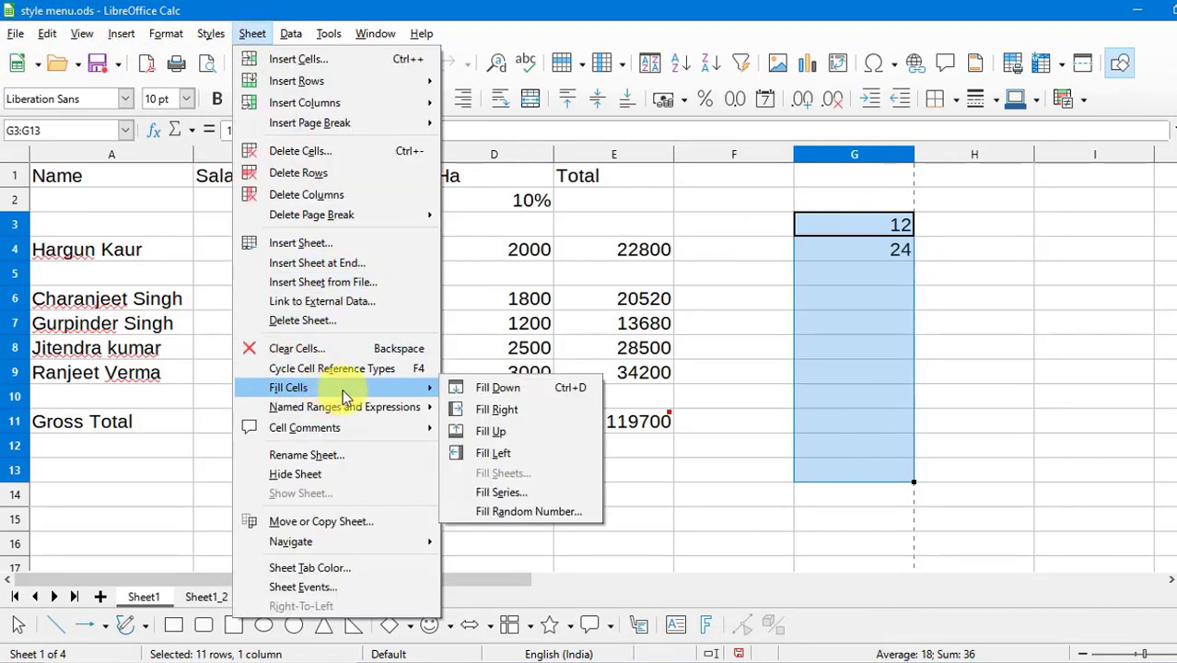
{"action": "left_click", "coordinate": [497, 493]}
{"action": "left_click_drag", "start_coordinate": [682, 206], "coordinate": [567, 217]}
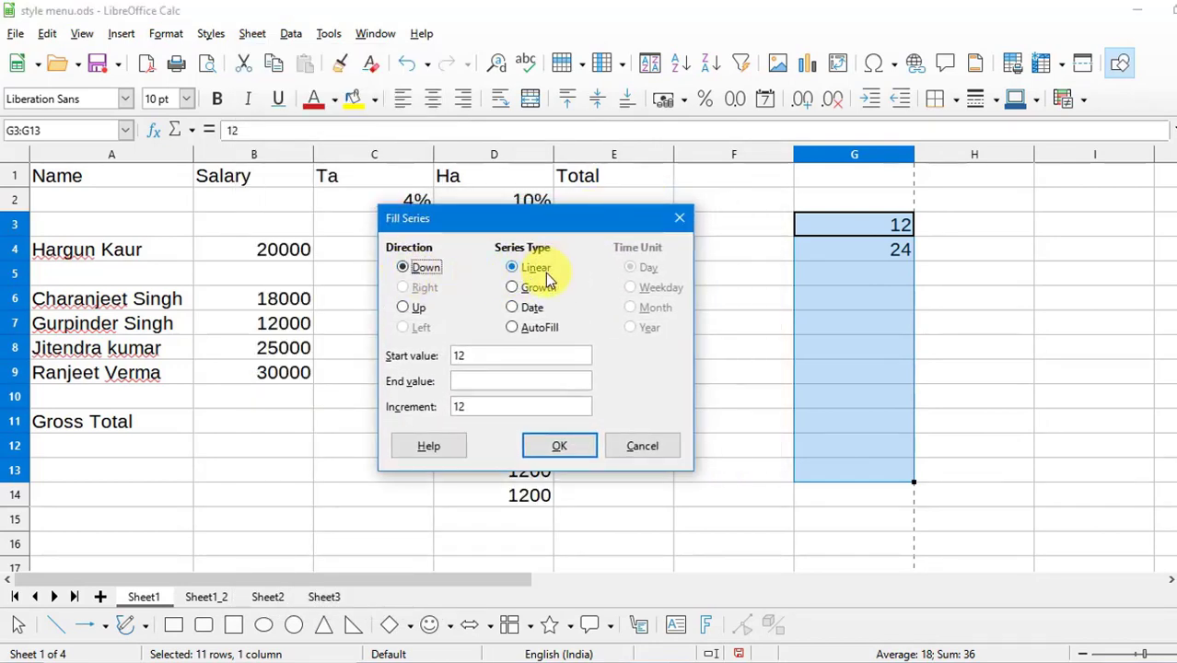
{"action": "left_click", "coordinate": [470, 379]}
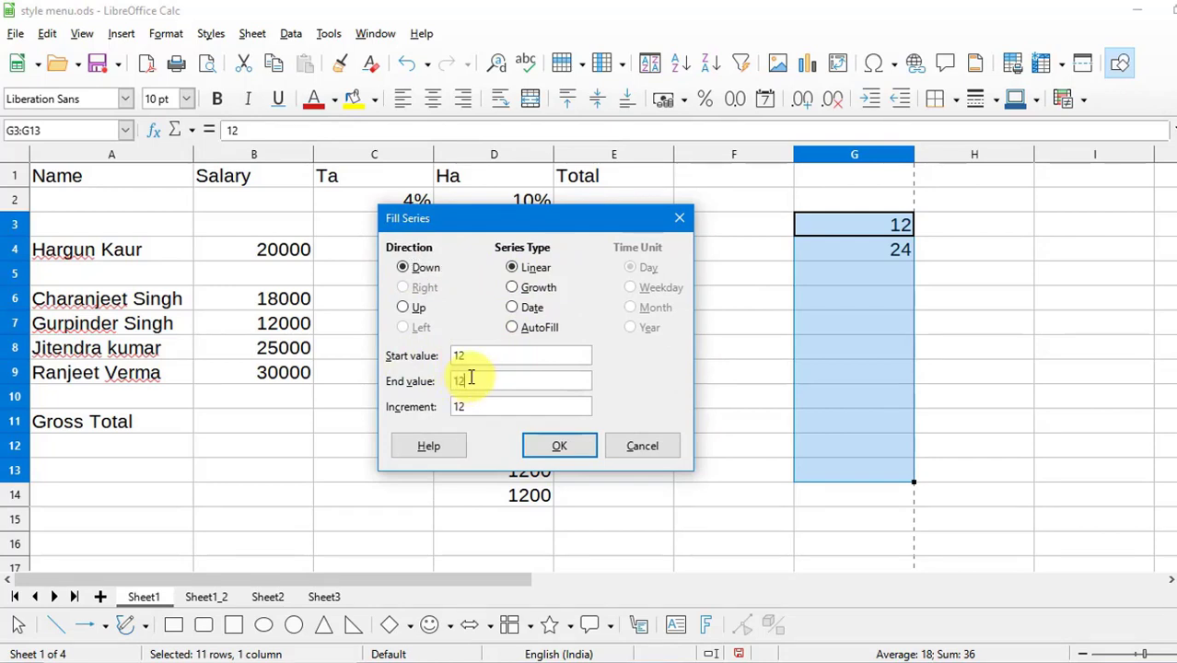
{"action": "left_click", "coordinate": [558, 446]}
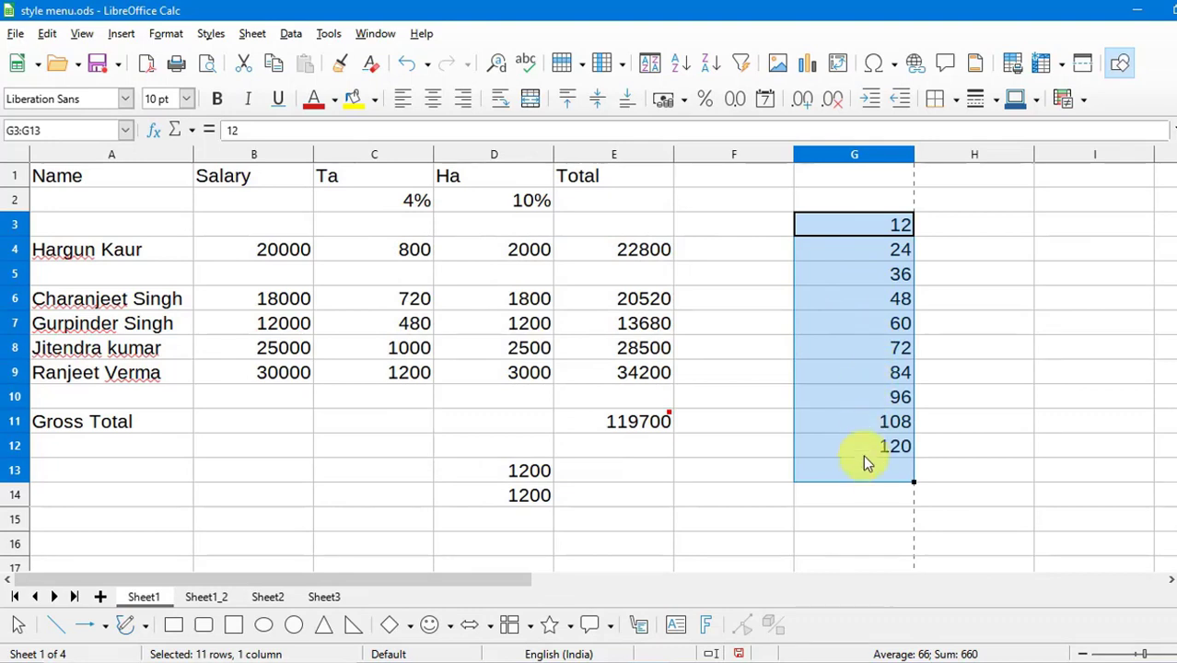
{"action": "left_click", "coordinate": [998, 415]}
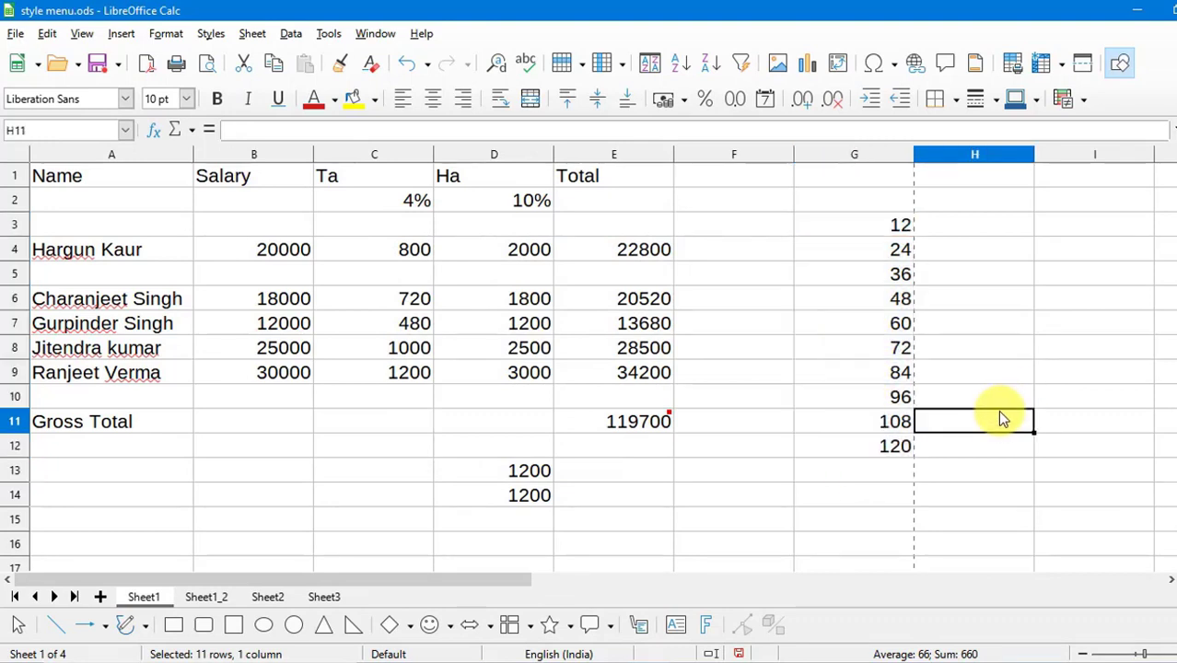
Enter 19 in cell H3 and 38 in cell H4 as starting values for a second series
{"action": "left_click", "coordinate": [978, 226]}
{"action": "type", "text": "19"}
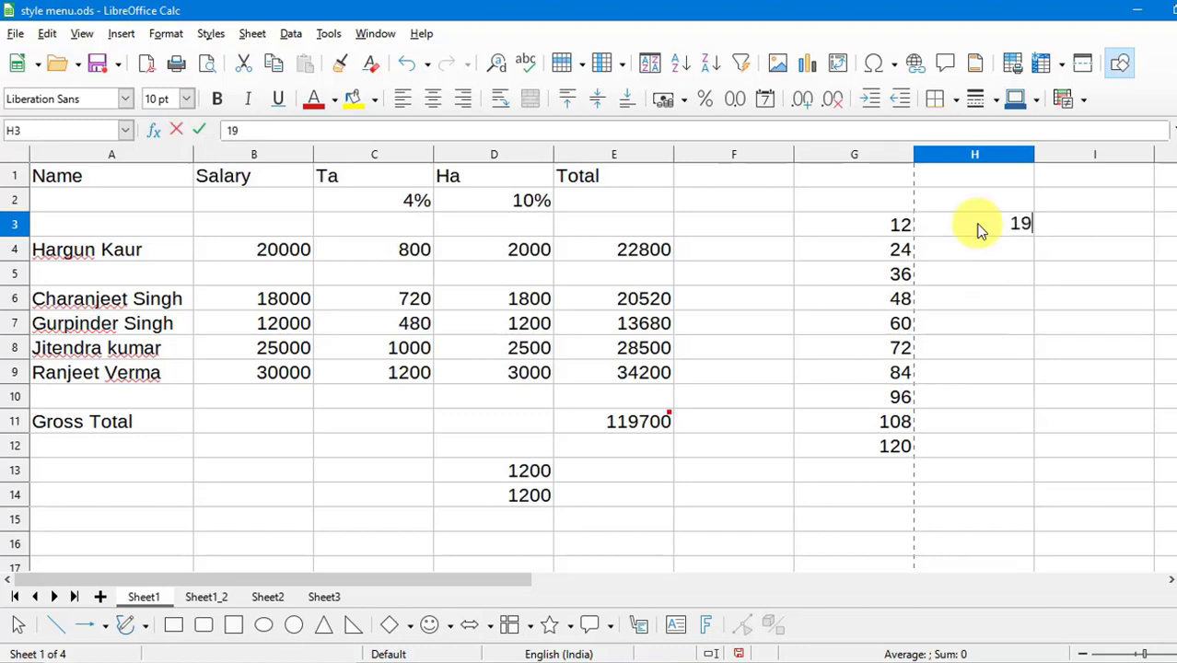
{"action": "key", "text": "Return"}
{"action": "type", "text": "3"}
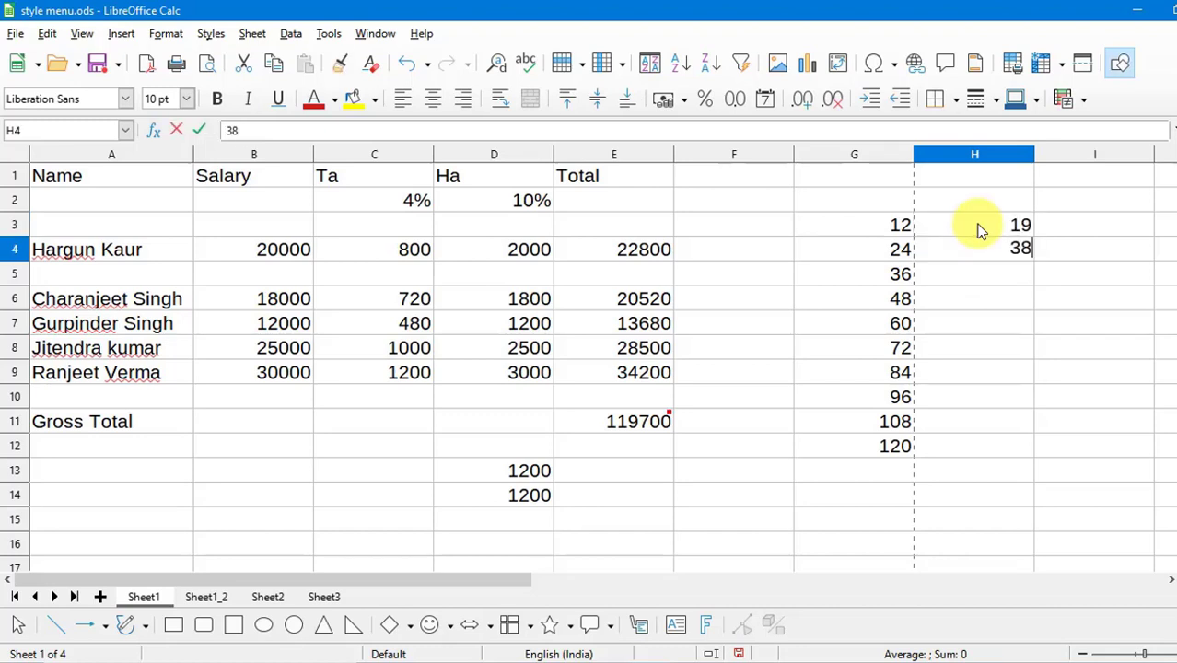
{"action": "type", "text": "8"}
{"action": "left_click_drag", "start_coordinate": [1151, 321], "coordinate": [1149, 348]}
Fill H3:H13 downward with a linear series starting at 19, with end value 190 and increment 19
{"action": "left_click_drag", "start_coordinate": [1013, 228], "coordinate": [1014, 470]}
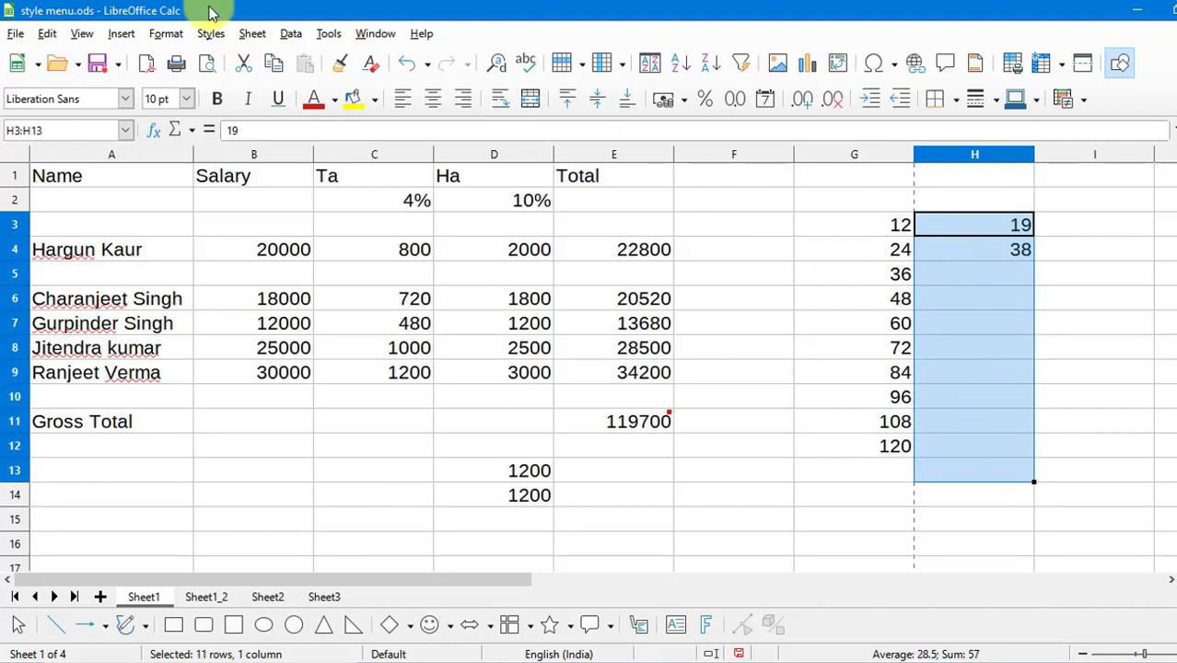
{"action": "left_click", "coordinate": [251, 35]}
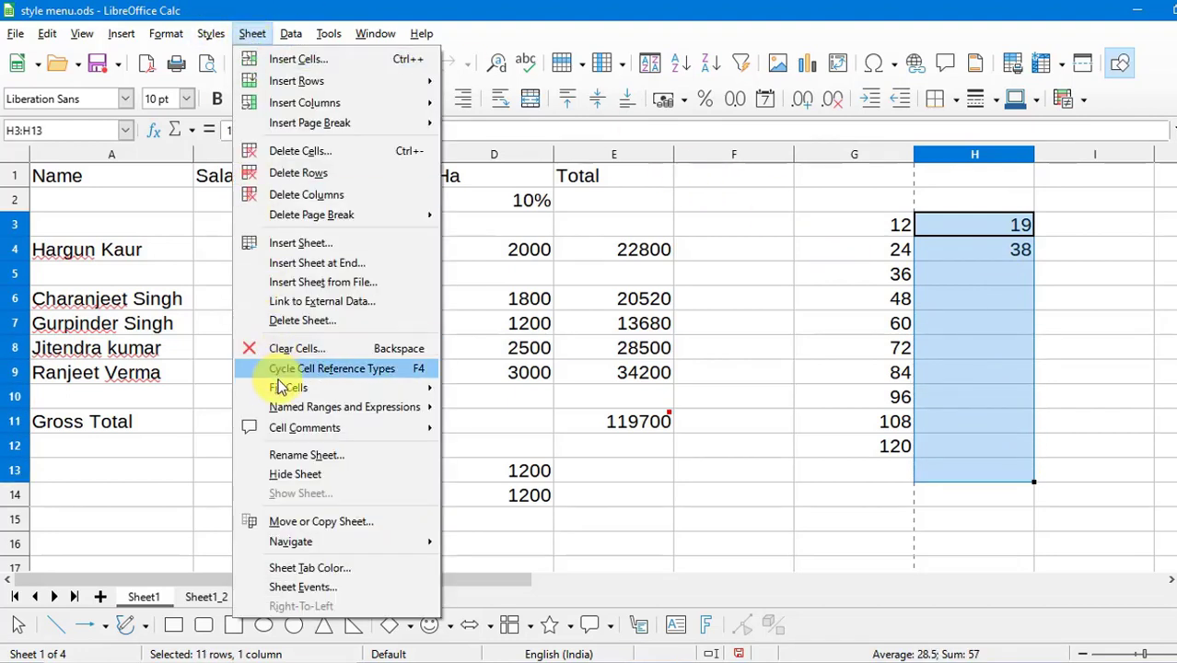
{"action": "mouse_move", "coordinate": [302, 387]}
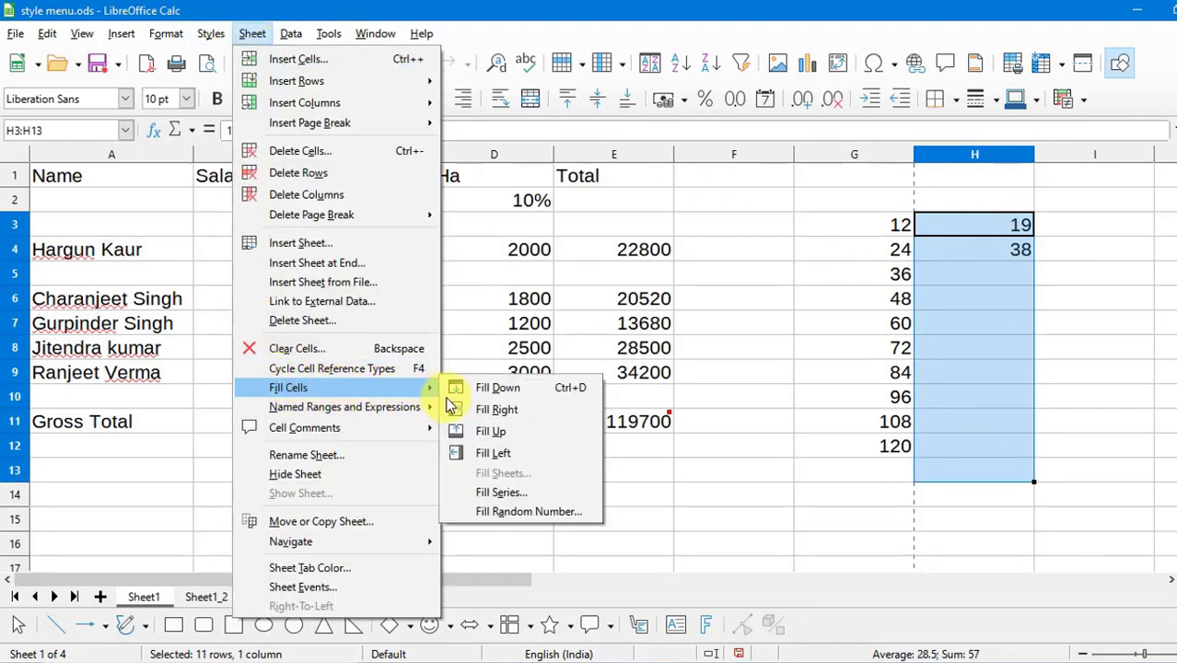
{"action": "left_click", "coordinate": [502, 491]}
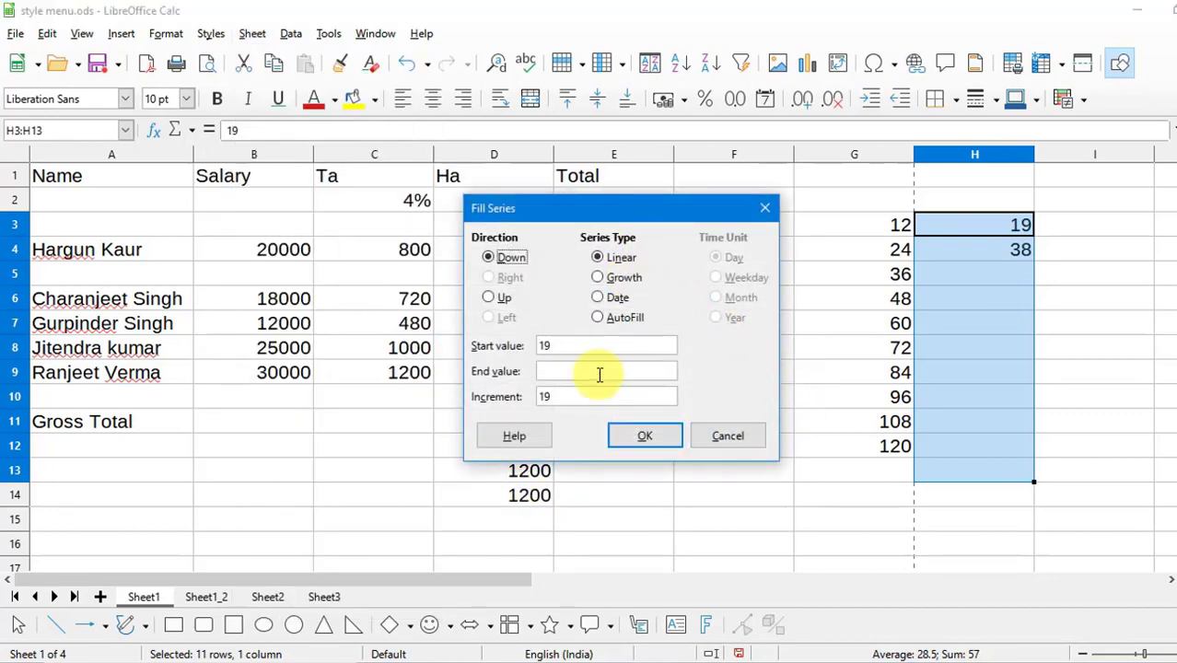
{"action": "left_click", "coordinate": [562, 373]}
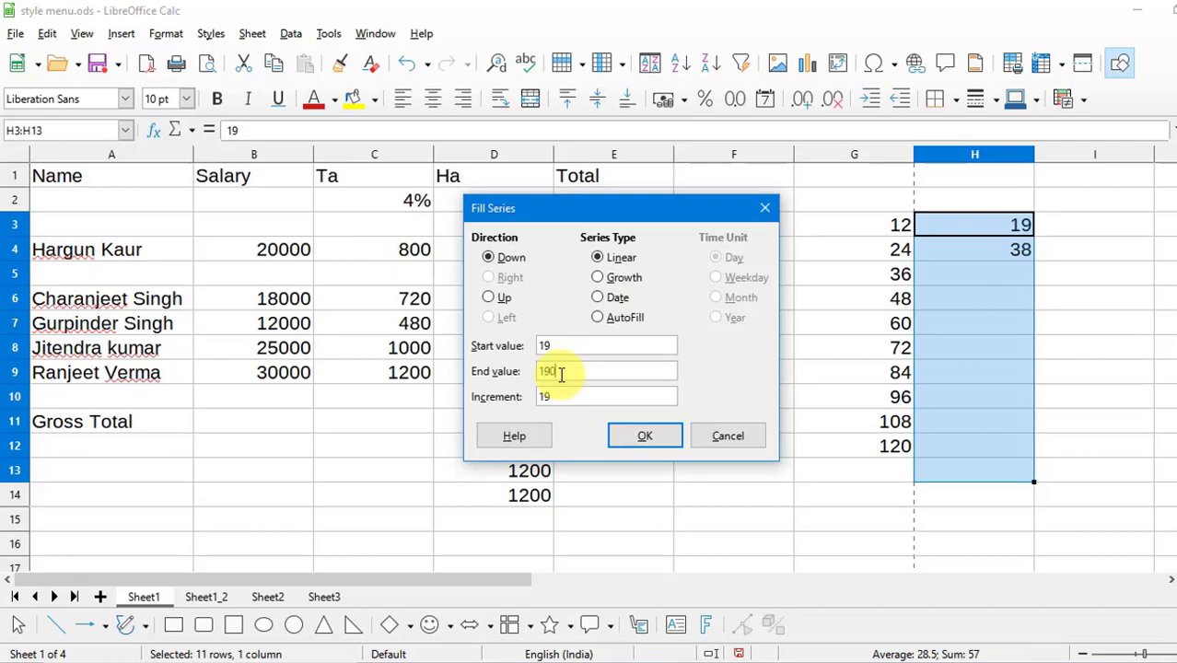
{"action": "left_click", "coordinate": [651, 436]}
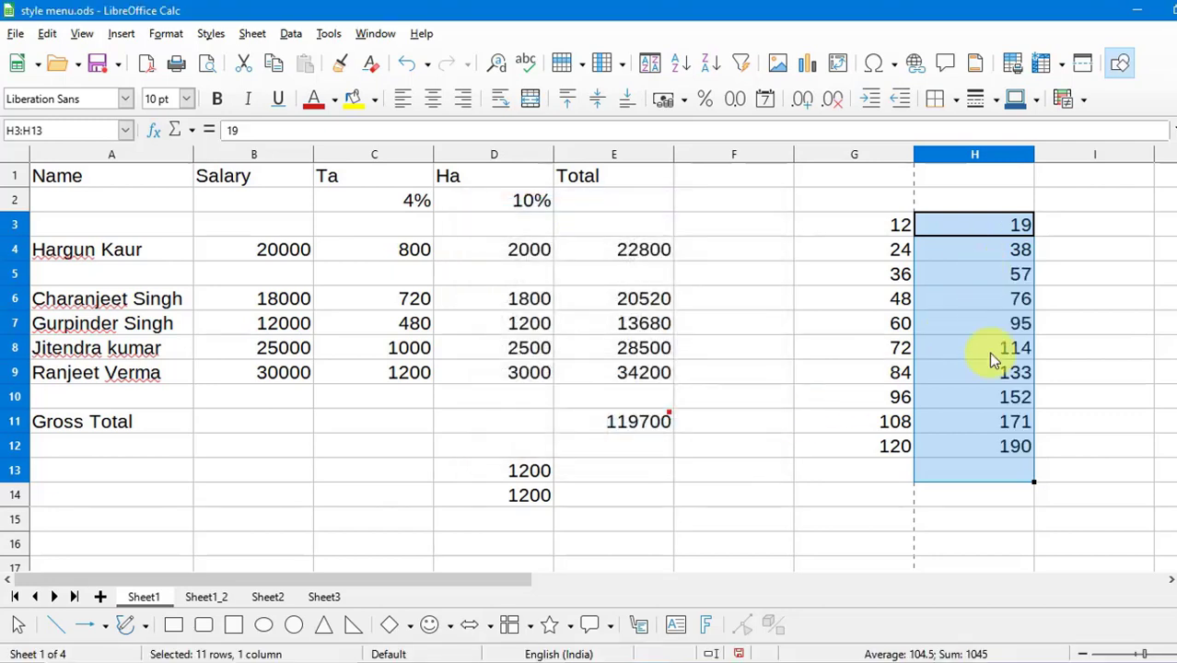
{"action": "left_click", "coordinate": [836, 479]}
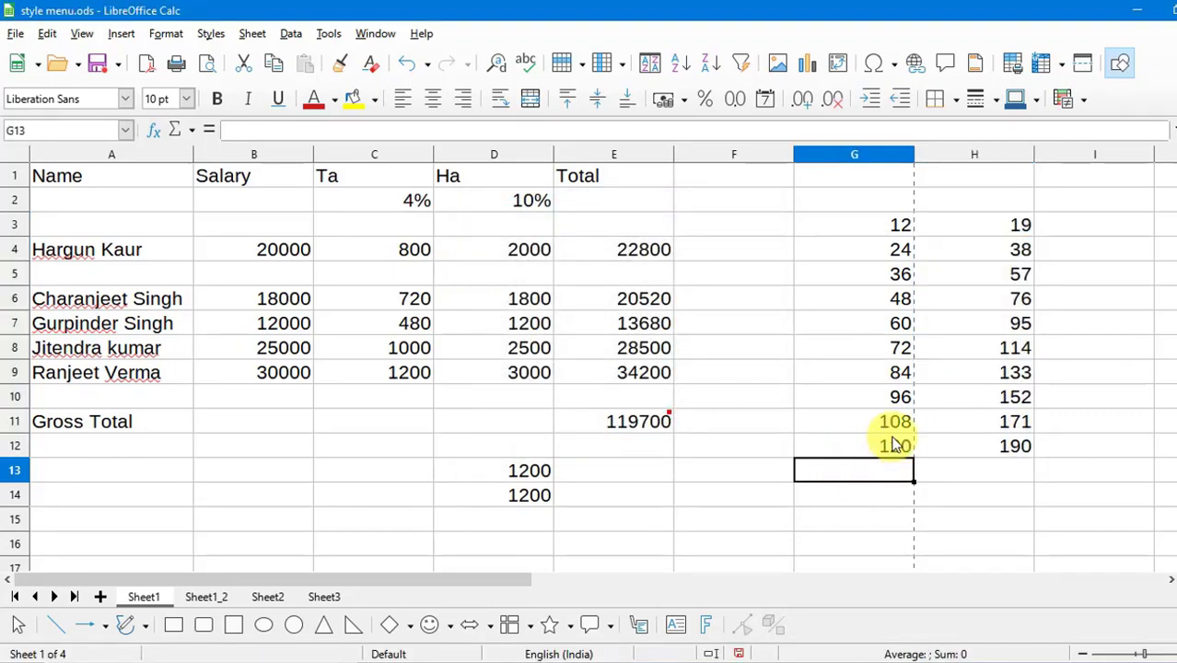
Enter 2 in cell I3 and 4 in cell I4 as starting values for a third series
{"action": "left_click", "coordinate": [1109, 229]}
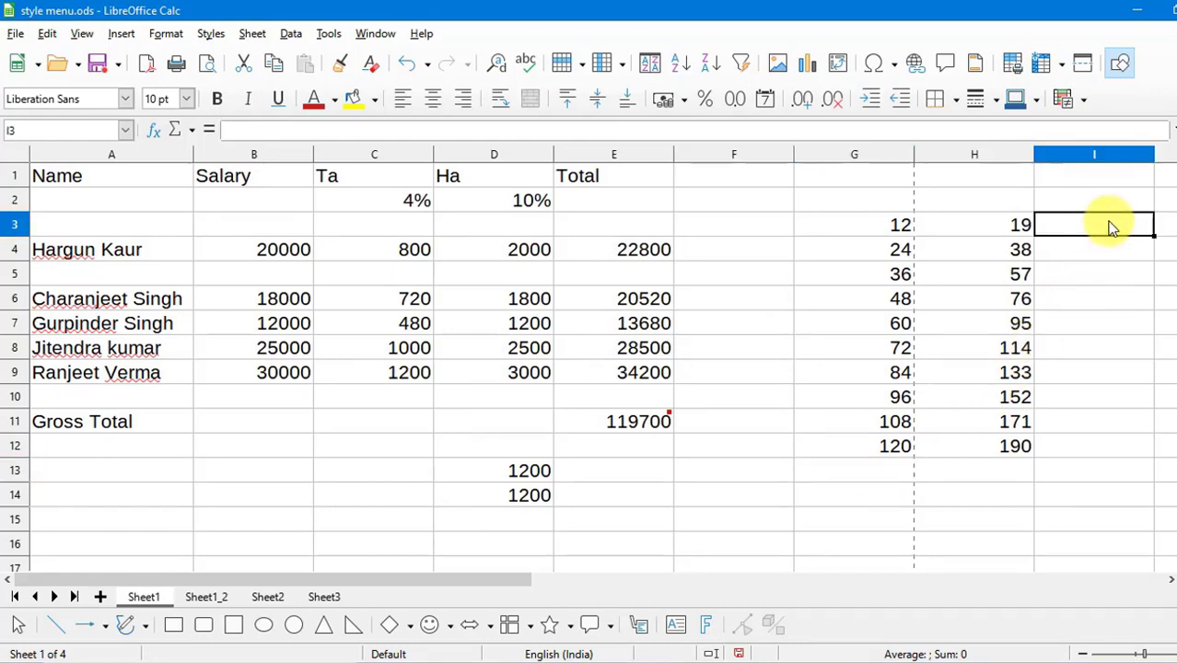
{"action": "type", "text": "2"}
{"action": "key", "text": "Return"}
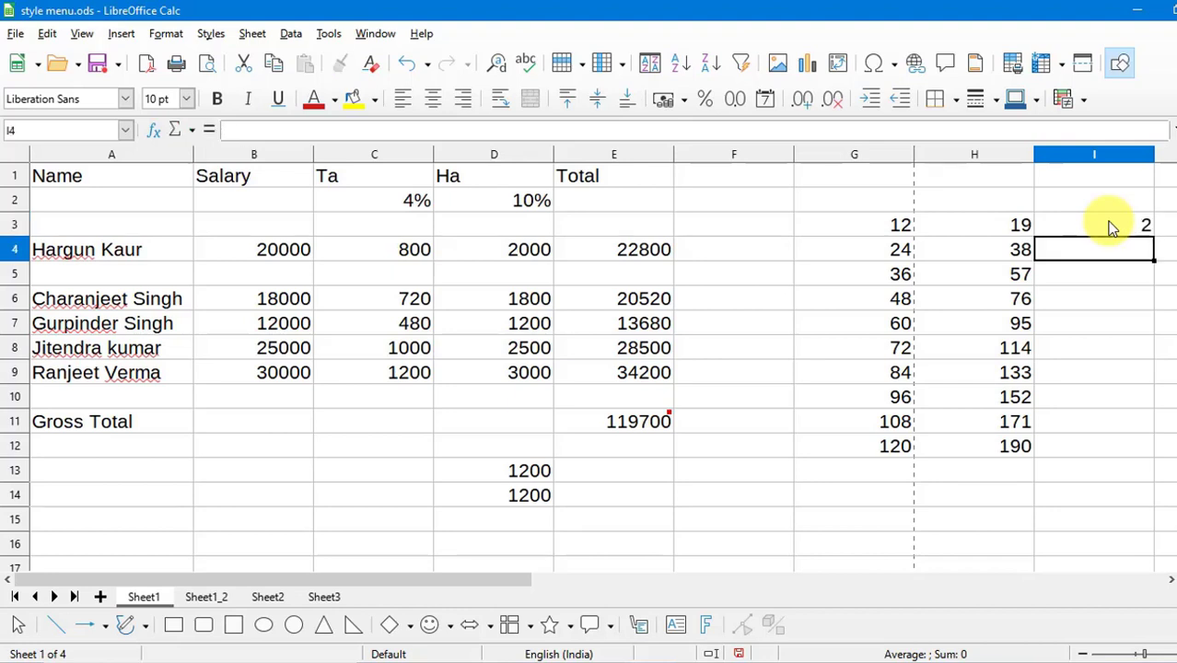
{"action": "type", "text": "4"}
{"action": "left_click", "coordinate": [1121, 368]}
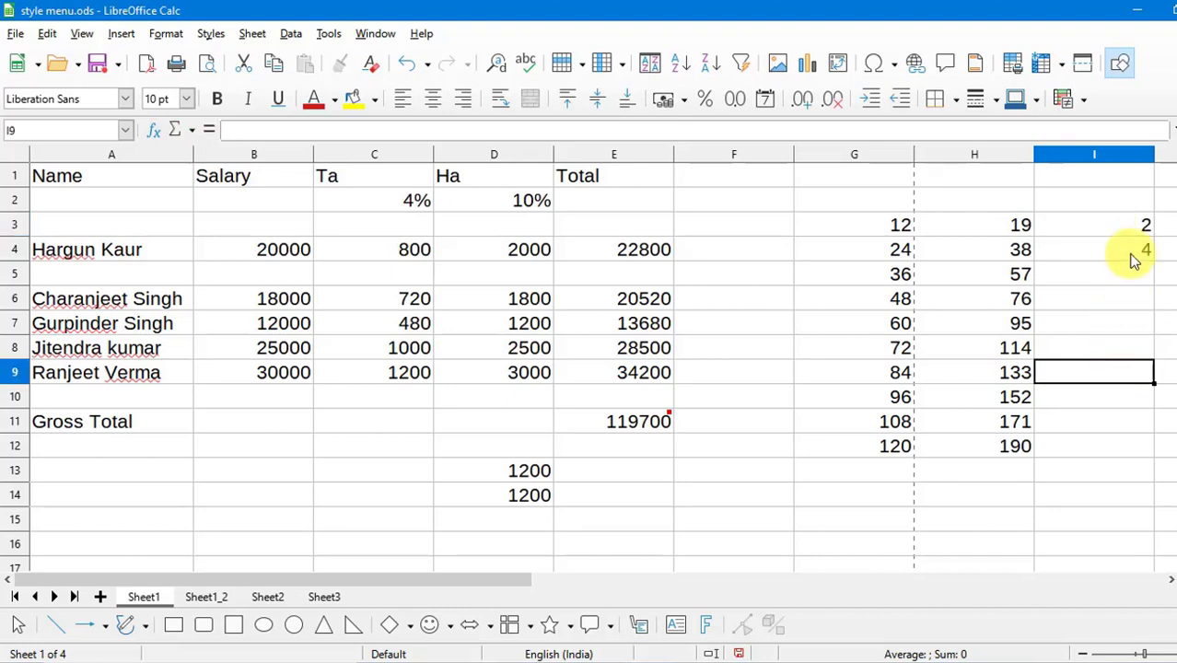
Fill I3:I12 downward with a Growth series starting at 2, with end value 1800 and increment 2
{"action": "left_click_drag", "start_coordinate": [1116, 223], "coordinate": [1137, 446]}
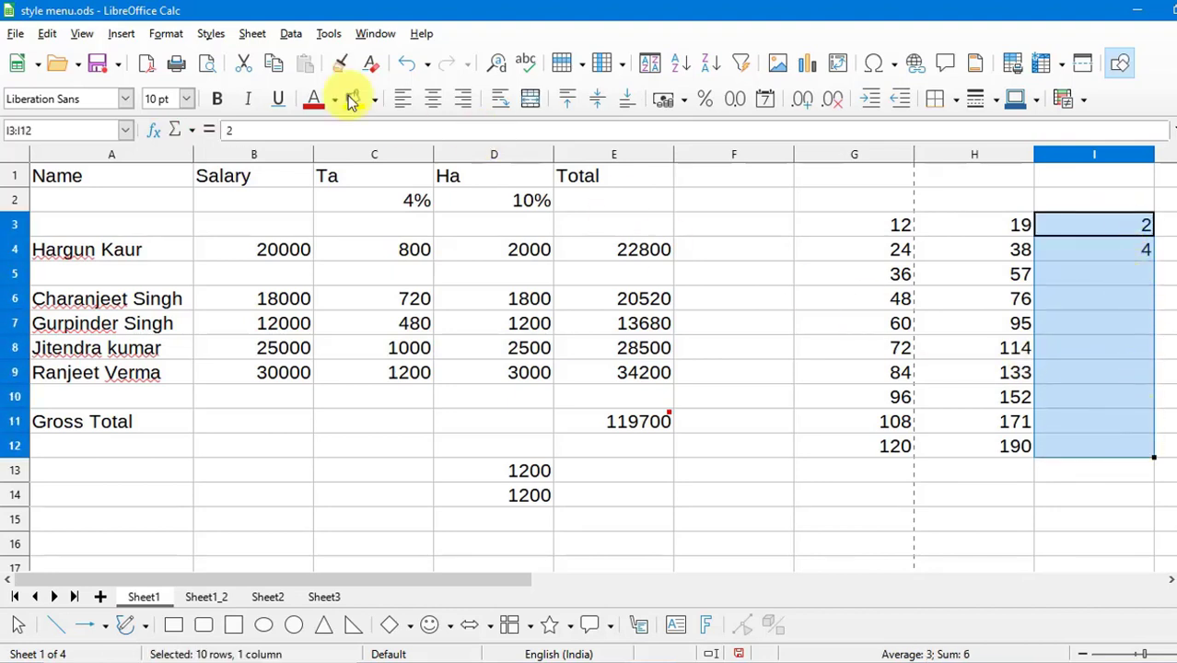
{"action": "left_click", "coordinate": [252, 34]}
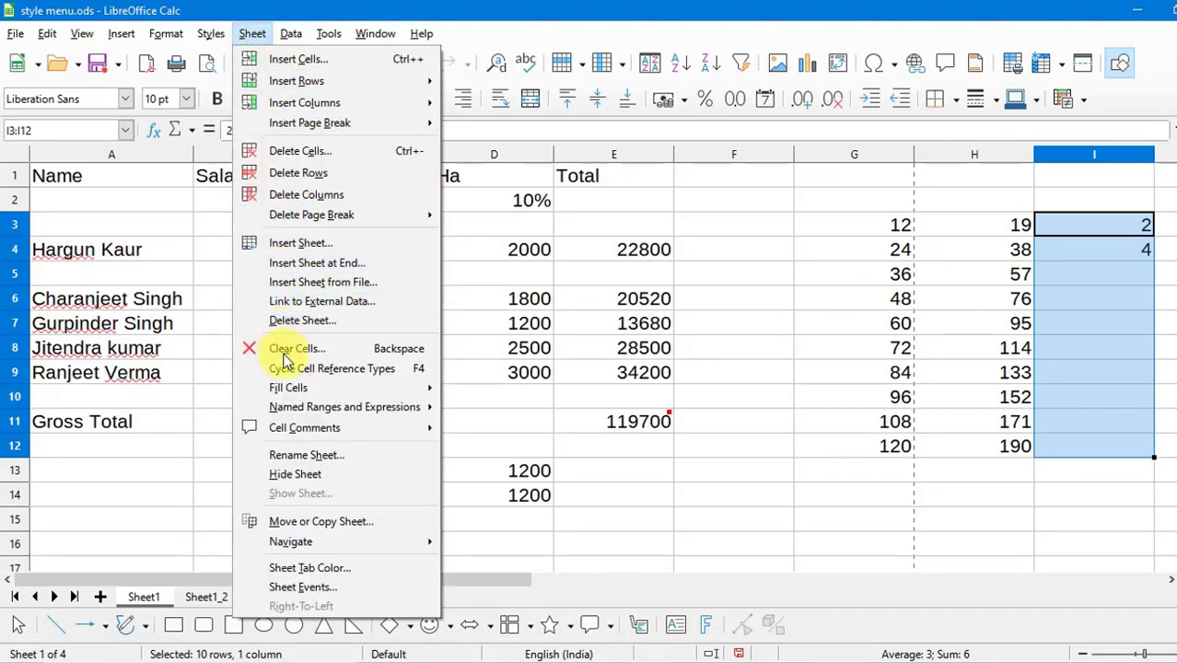
{"action": "mouse_move", "coordinate": [297, 387]}
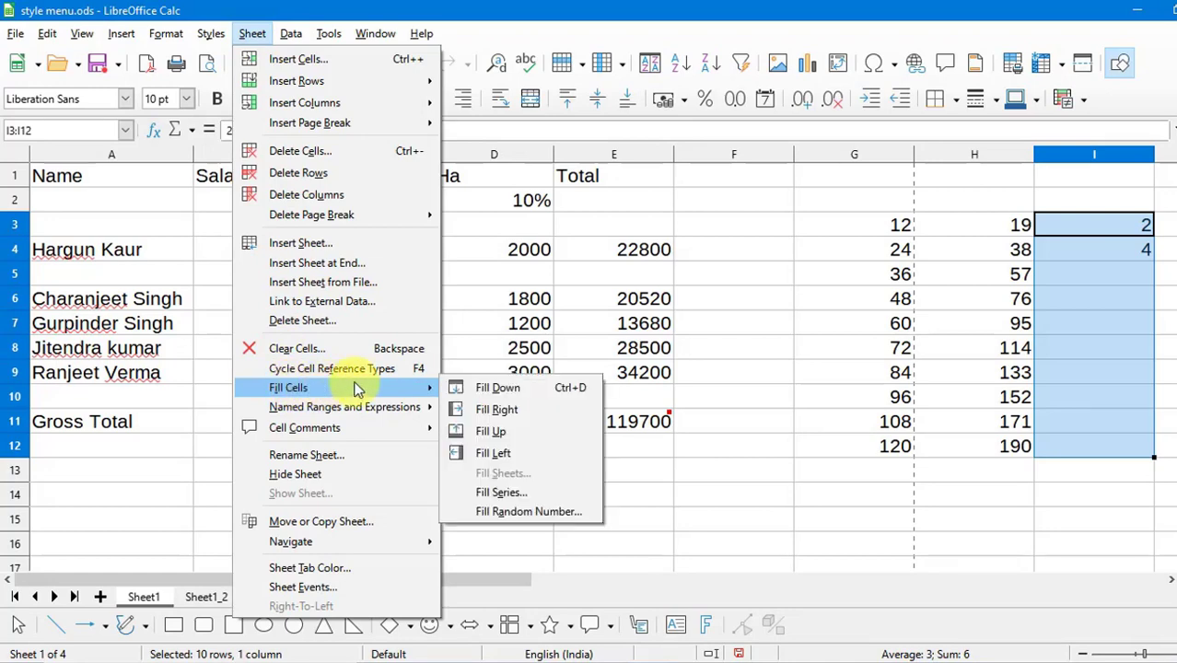
{"action": "left_click", "coordinate": [494, 494]}
{"action": "left_click_drag", "start_coordinate": [656, 210], "coordinate": [714, 197]}
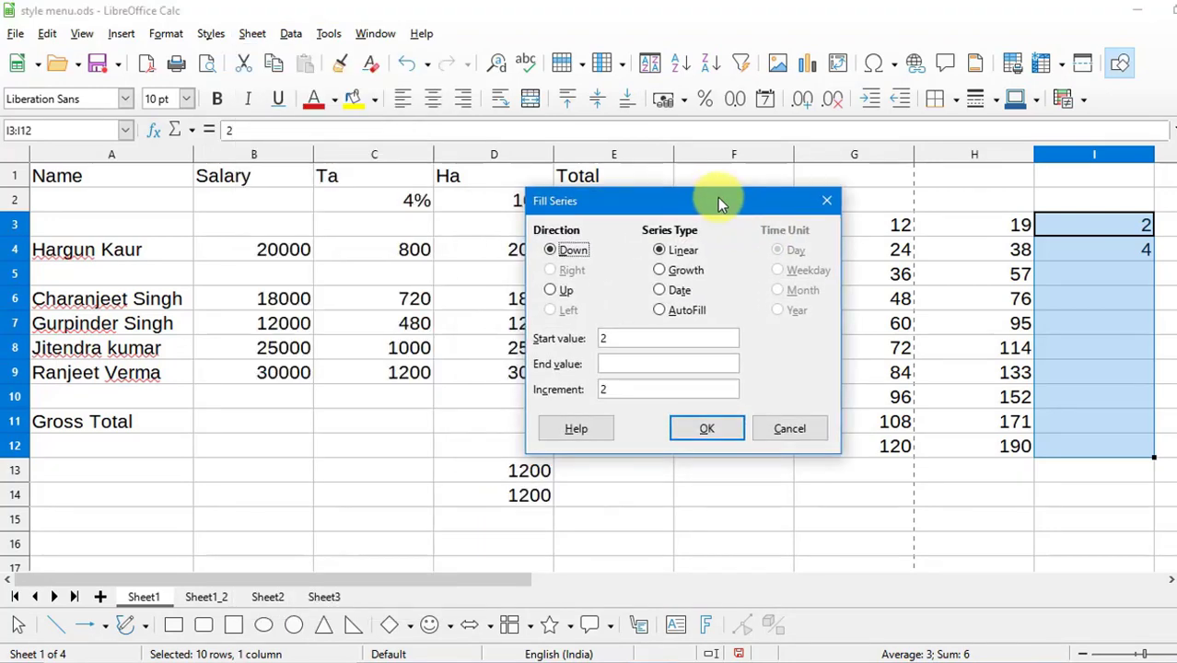
{"action": "left_click", "coordinate": [681, 271]}
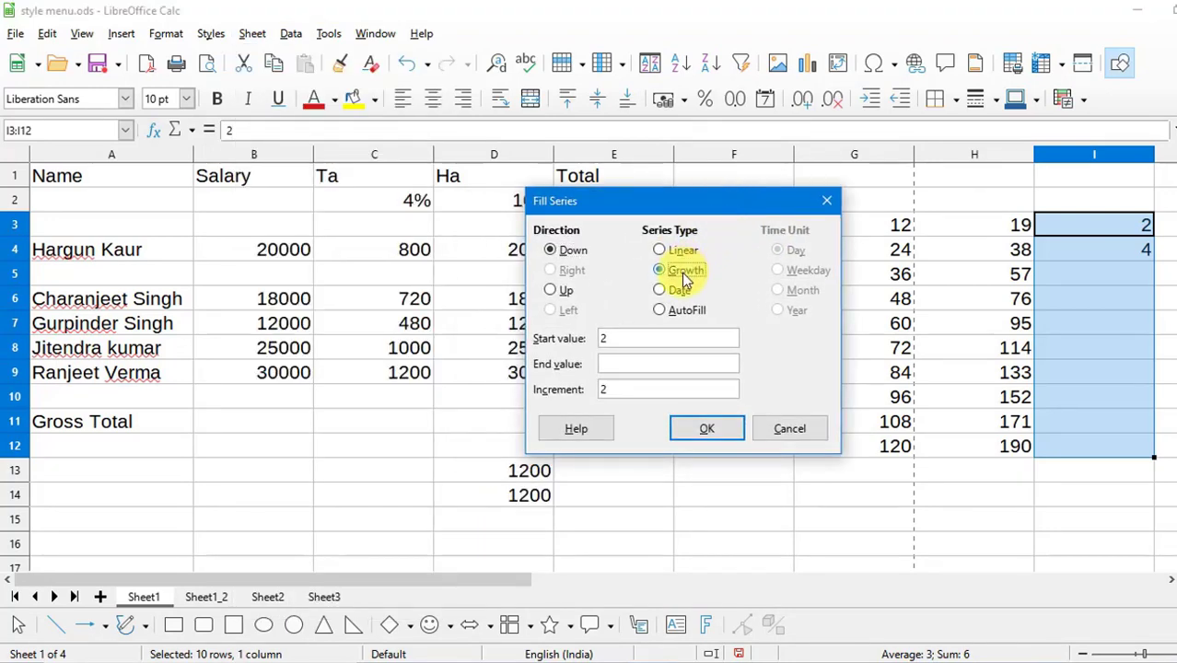
{"action": "left_click", "coordinate": [623, 365]}
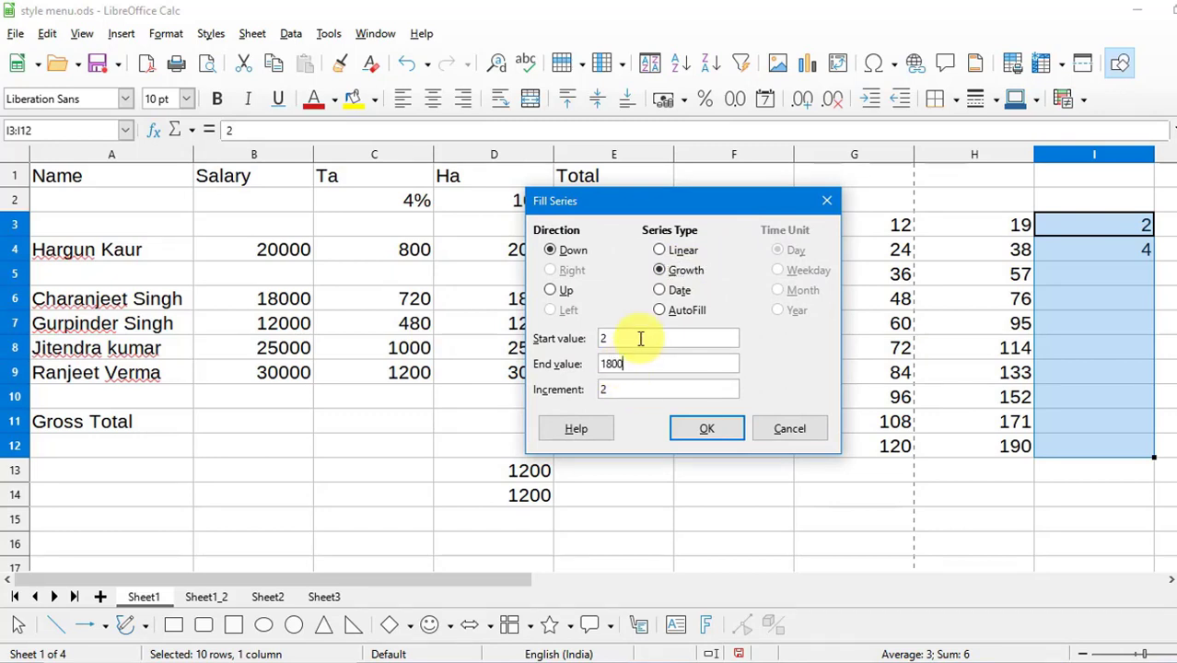
{"action": "left_click", "coordinate": [703, 429]}
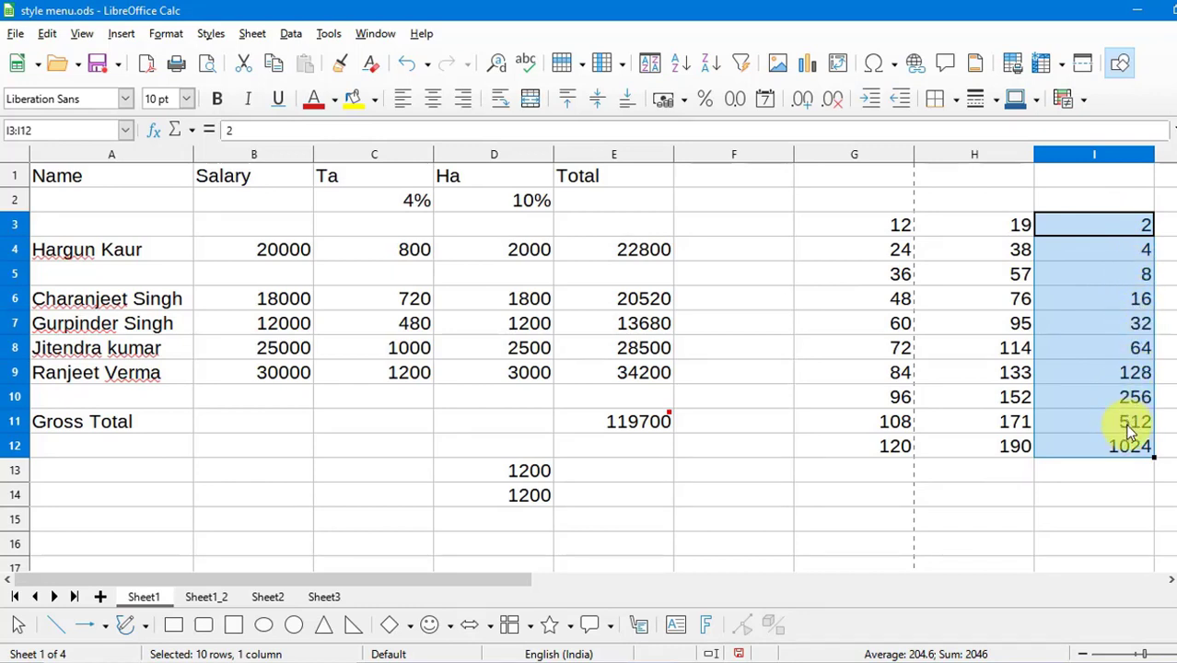
{"action": "left_click", "coordinate": [1112, 467]}
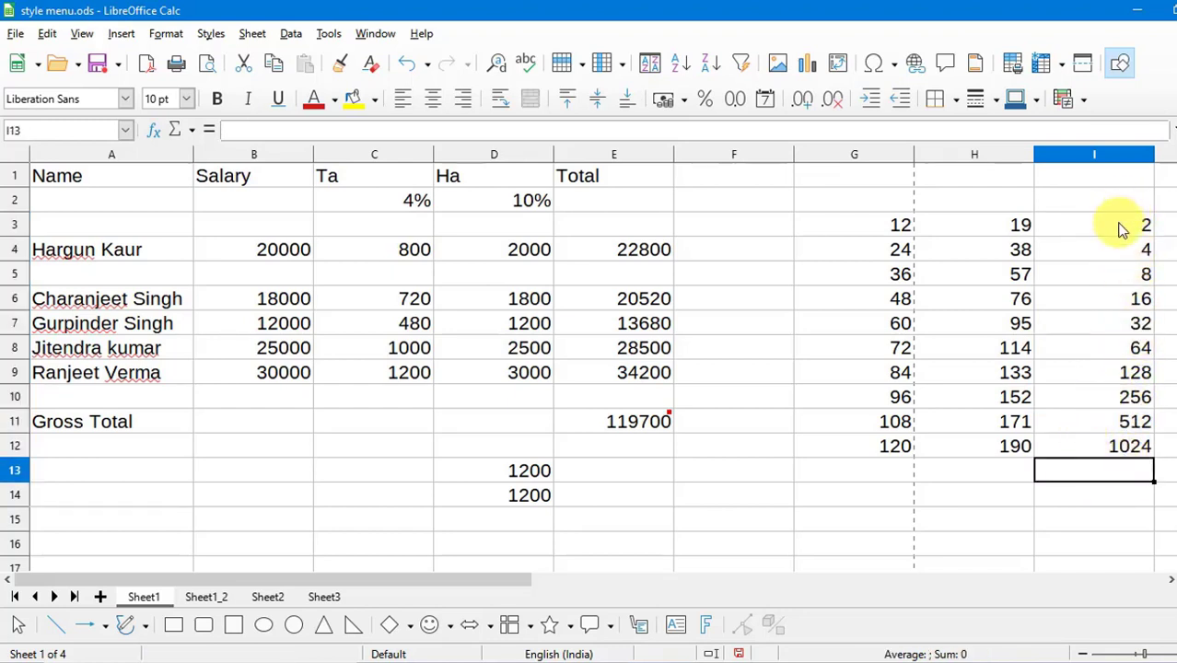
Enter 1 in cell F4 and 2 in cell F5 as starting values for a new series
{"action": "left_click", "coordinate": [777, 248]}
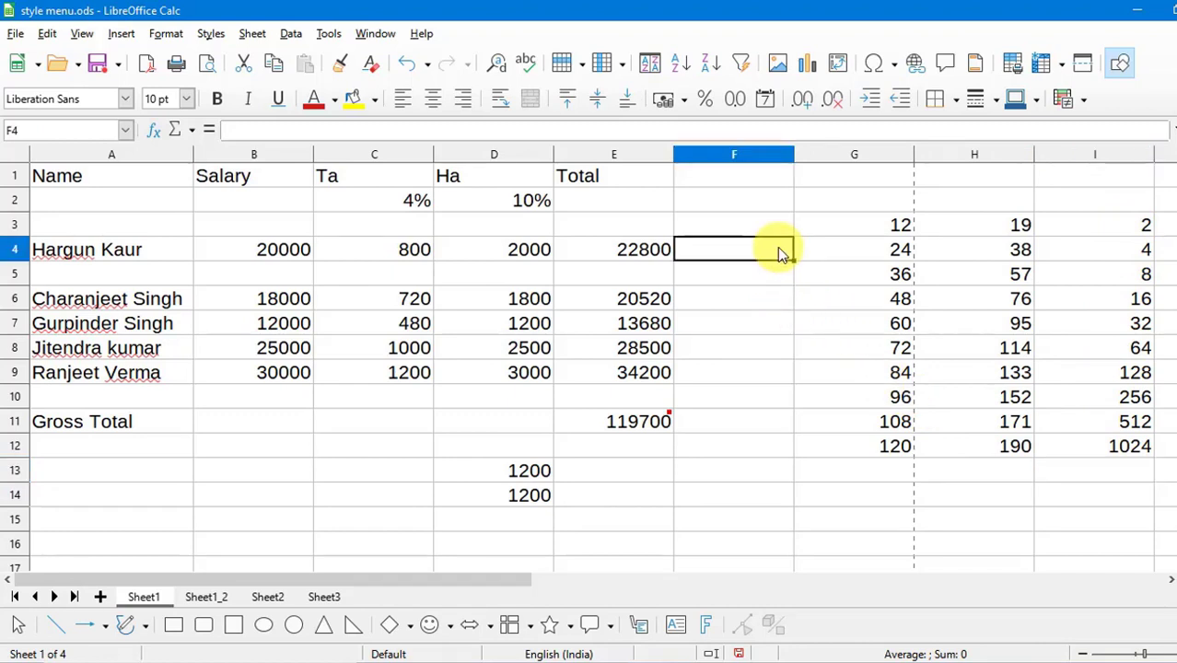
{"action": "type", "text": "1"}
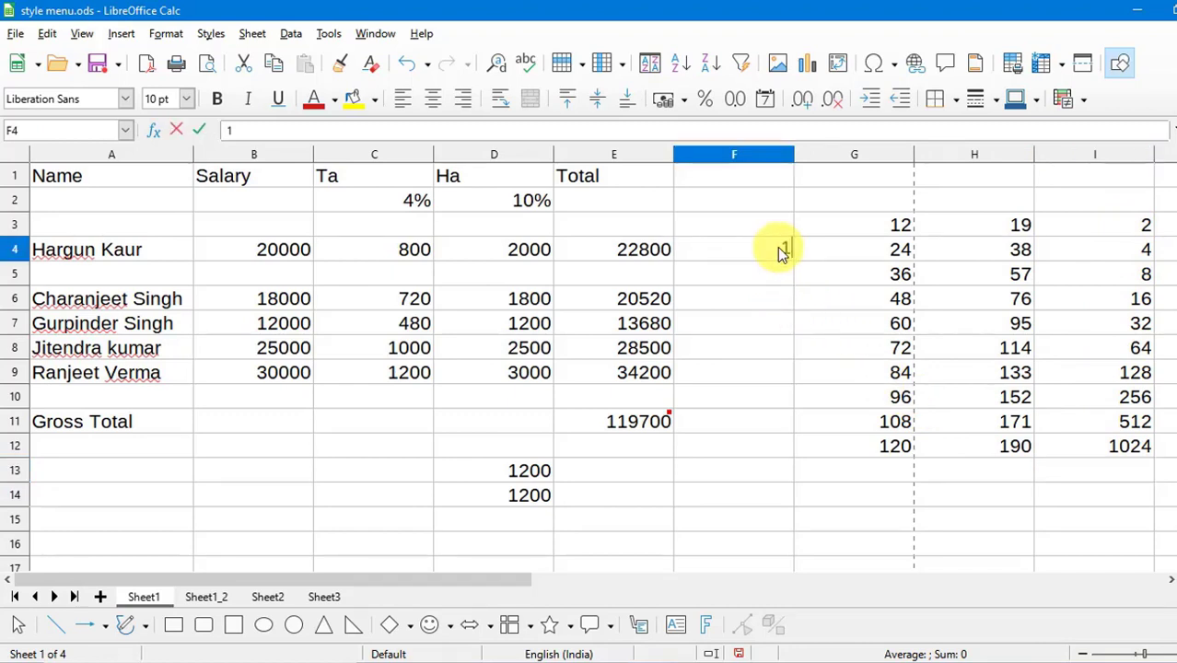
{"action": "key", "text": "Return"}
{"action": "type", "text": "2"}
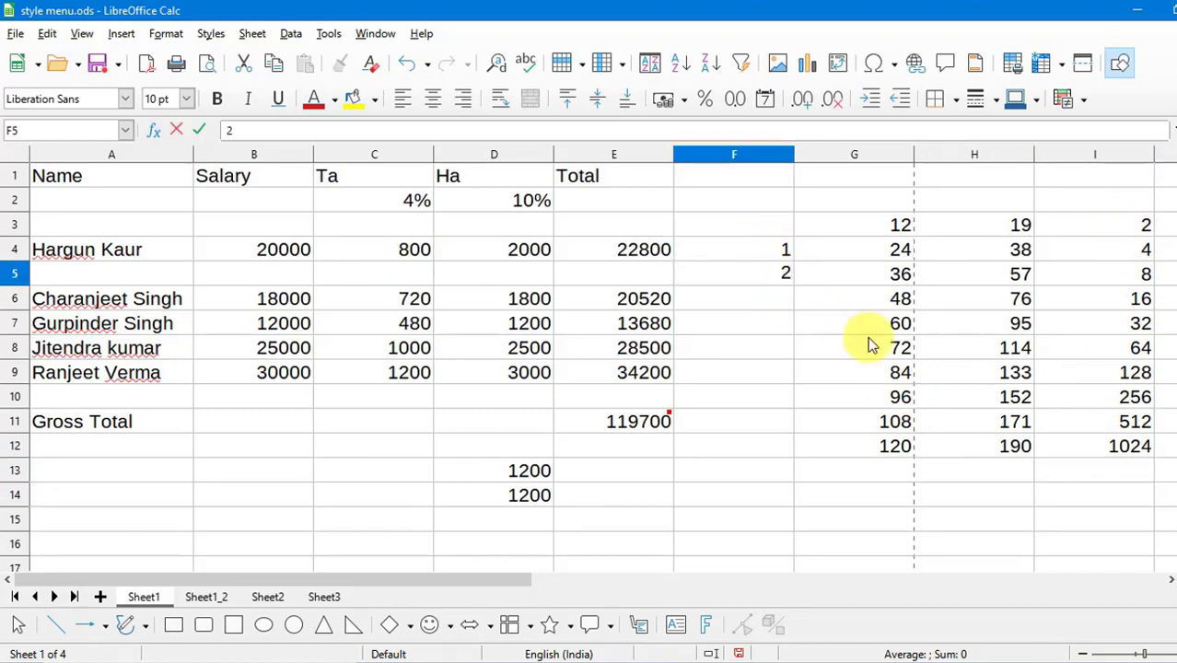
{"action": "left_click_drag", "start_coordinate": [863, 396], "coordinate": [851, 375]}
Fill F4:F63 downward with a Linear series starting at 1, with increment 1, and check the filled numbers
{"action": "left_click_drag", "start_coordinate": [753, 248], "coordinate": [715, 641]}
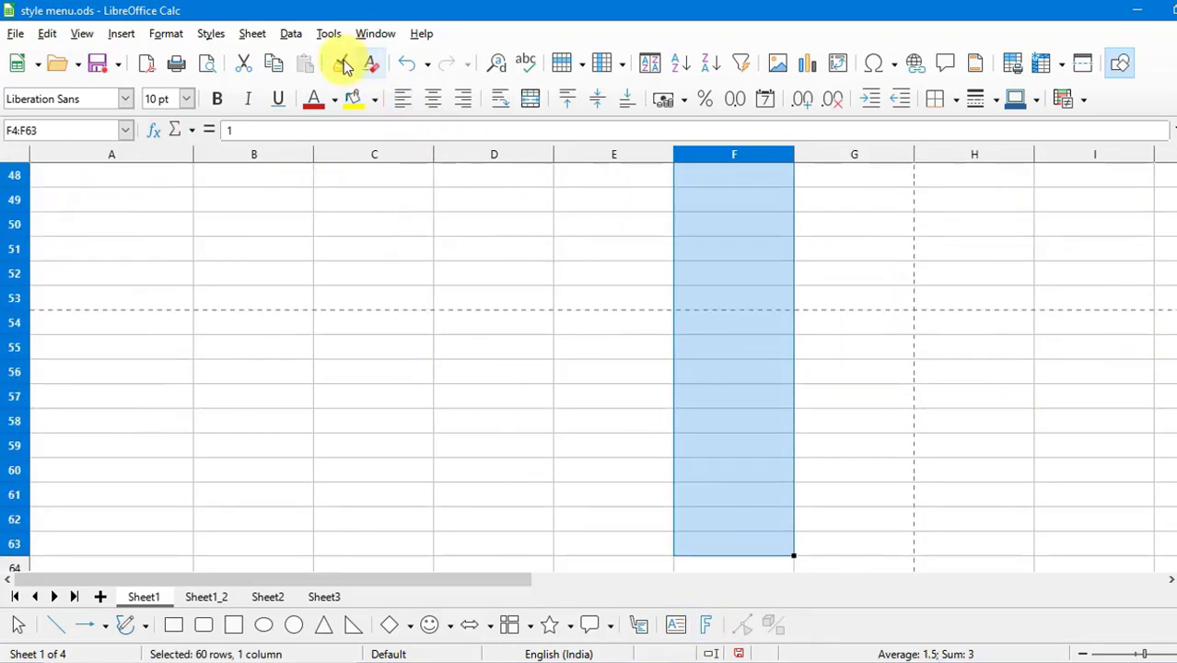
{"action": "left_click", "coordinate": [251, 34]}
{"action": "mouse_move", "coordinate": [336, 387]}
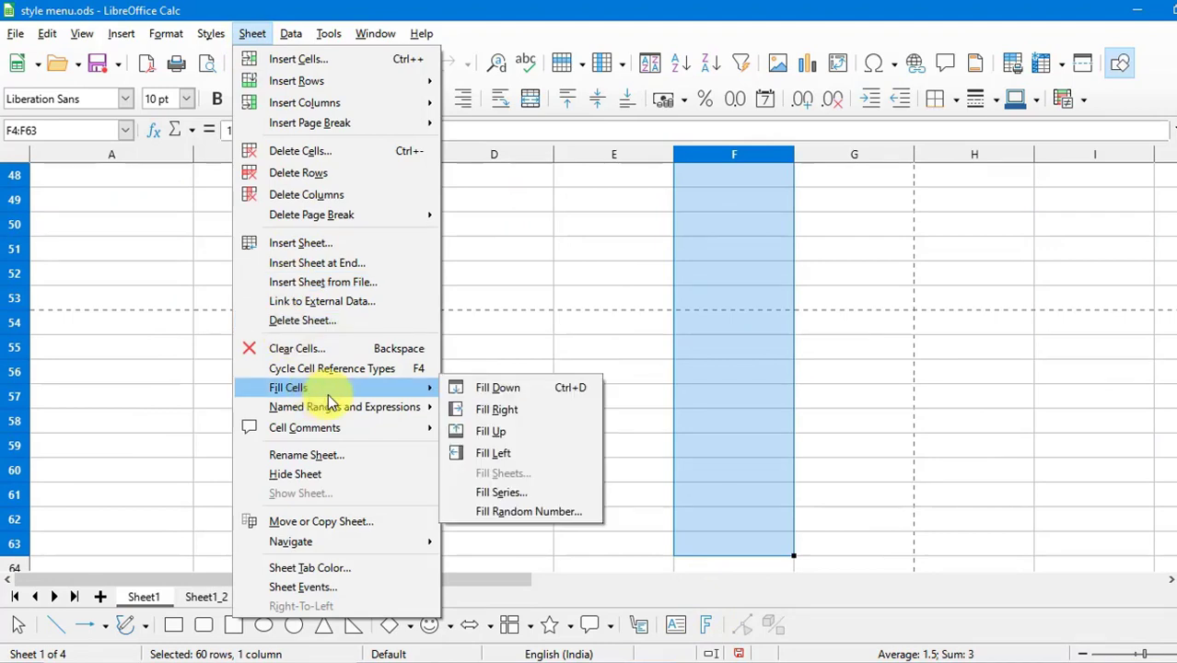
{"action": "left_click", "coordinate": [489, 492]}
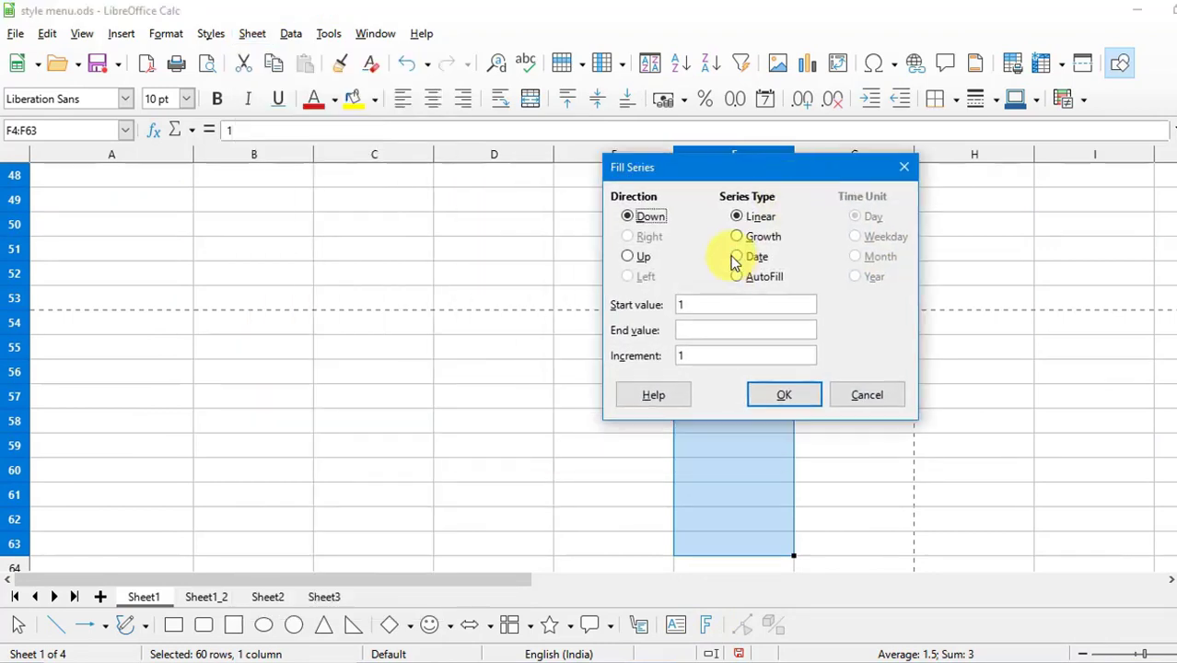
{"action": "left_click", "coordinate": [717, 326]}
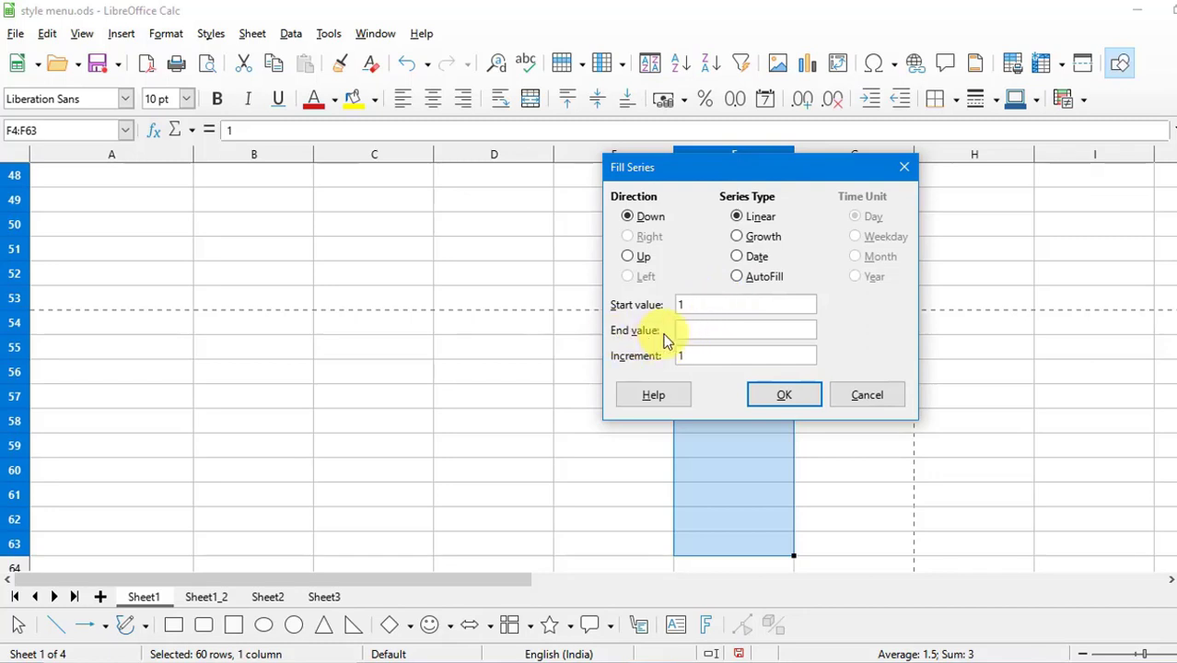
{"action": "left_click", "coordinate": [764, 394]}
{"action": "scroll", "coordinate": [865, 313], "scroll_direction": "up", "scroll_amount": 10}
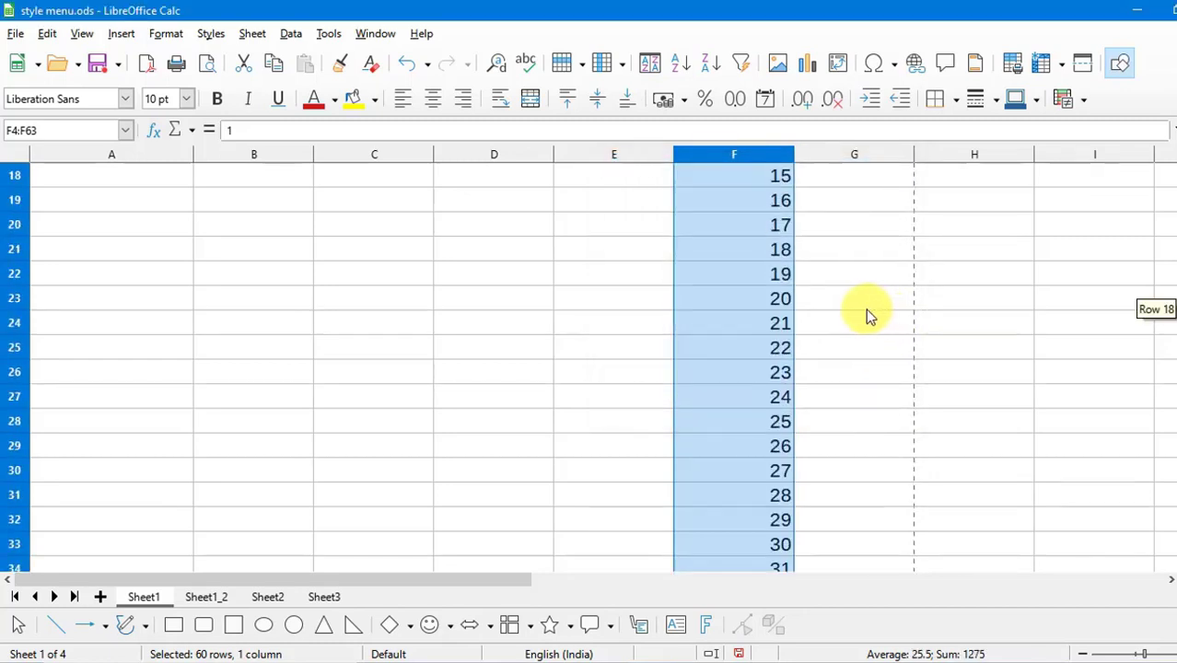
{"action": "scroll", "coordinate": [865, 313], "scroll_direction": "up", "scroll_amount": 5}
{"action": "scroll", "coordinate": [828, 336], "scroll_direction": "down", "scroll_amount": 9}
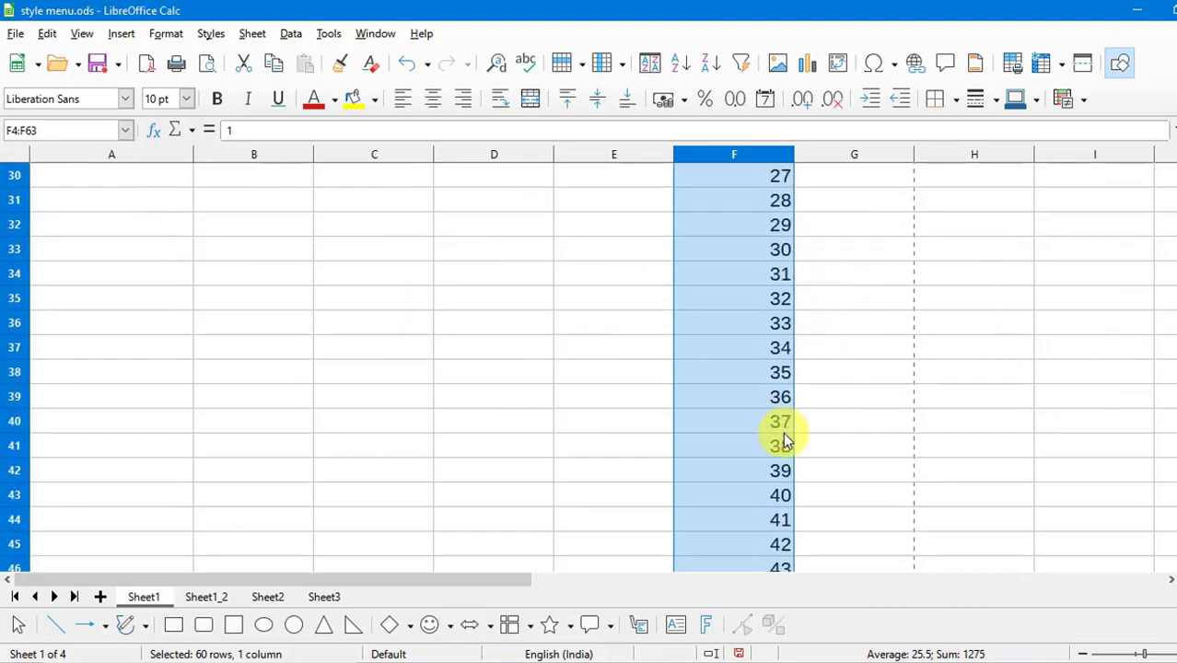
{"action": "scroll", "coordinate": [781, 440], "scroll_direction": "down", "scroll_amount": 4}
{"action": "scroll", "coordinate": [780, 486], "scroll_direction": "up", "scroll_amount": 2}
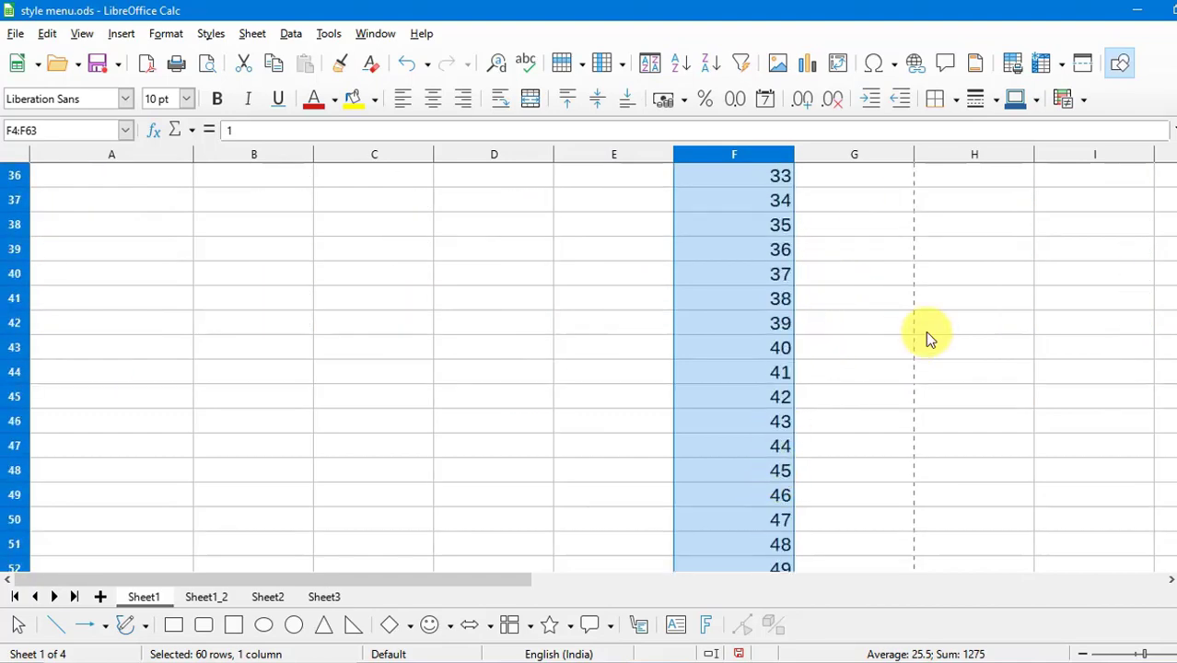
Delete the contents of cells F31:F40 to leave a gap in the column F series
{"action": "left_click", "coordinate": [926, 335]}
{"action": "scroll", "coordinate": [926, 335], "scroll_direction": "up", "scroll_amount": 3}
{"action": "left_click_drag", "start_coordinate": [782, 273], "coordinate": [773, 504]}
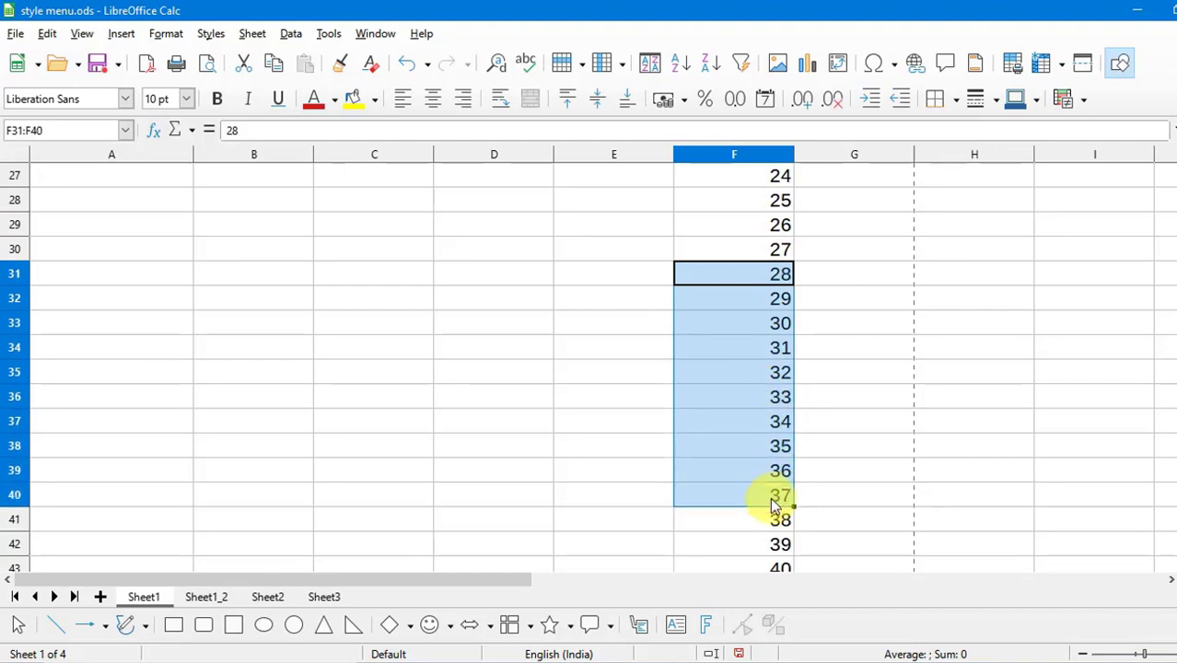
{"action": "key", "text": "Delete"}
{"action": "left_click", "coordinate": [940, 387]}
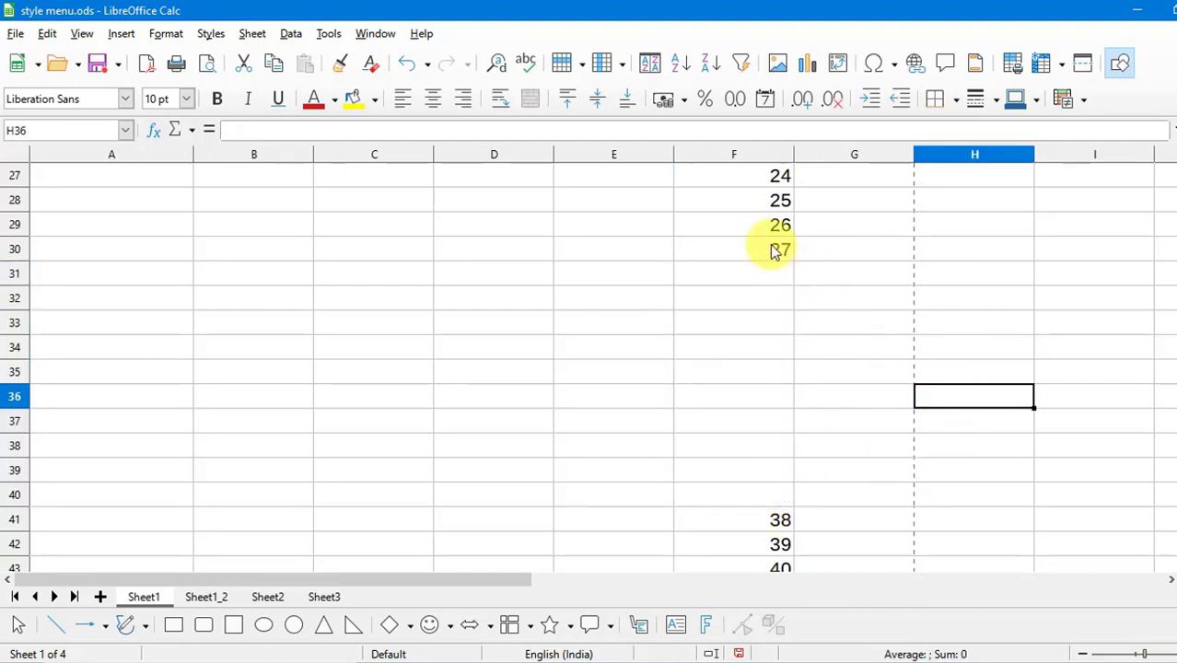
Fill the gap by applying a downward Linear series to F30:F41, starting at 27 with increment 1
{"action": "left_click_drag", "start_coordinate": [762, 243], "coordinate": [765, 522]}
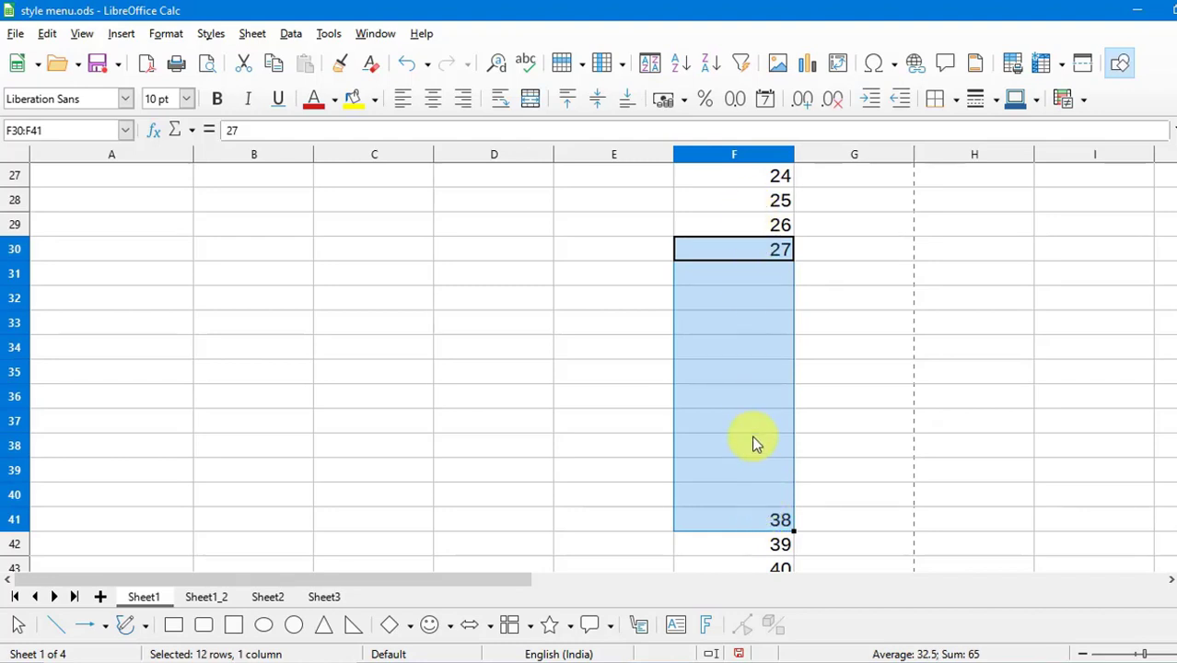
{"action": "left_click", "coordinate": [252, 33]}
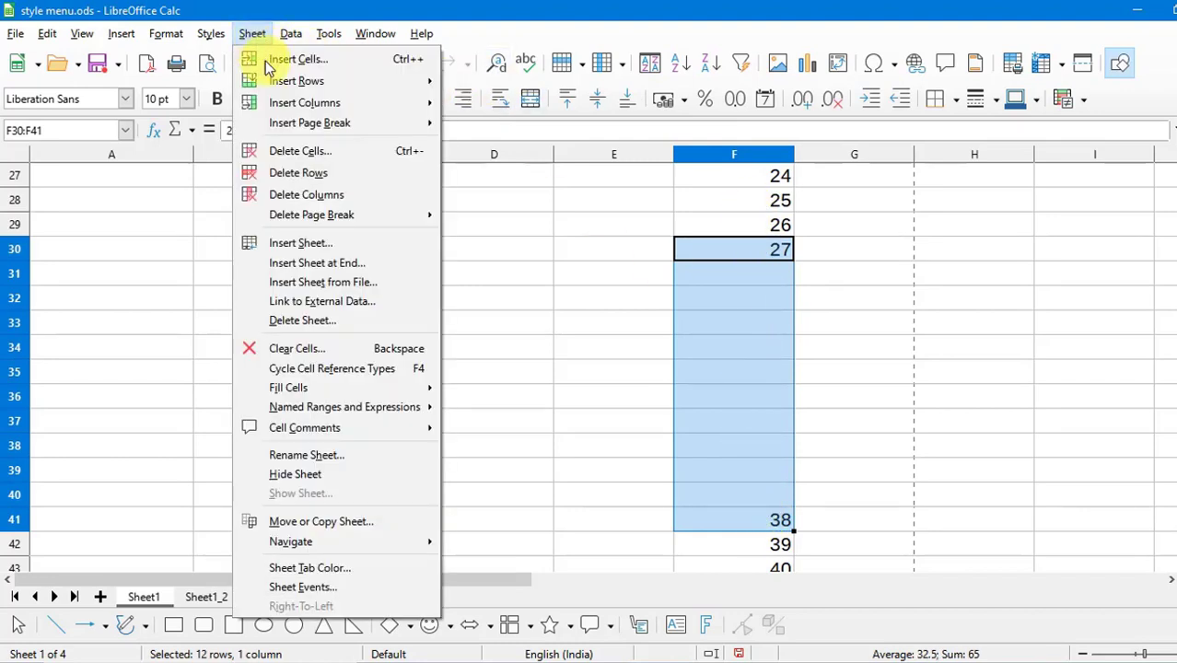
{"action": "mouse_move", "coordinate": [352, 391]}
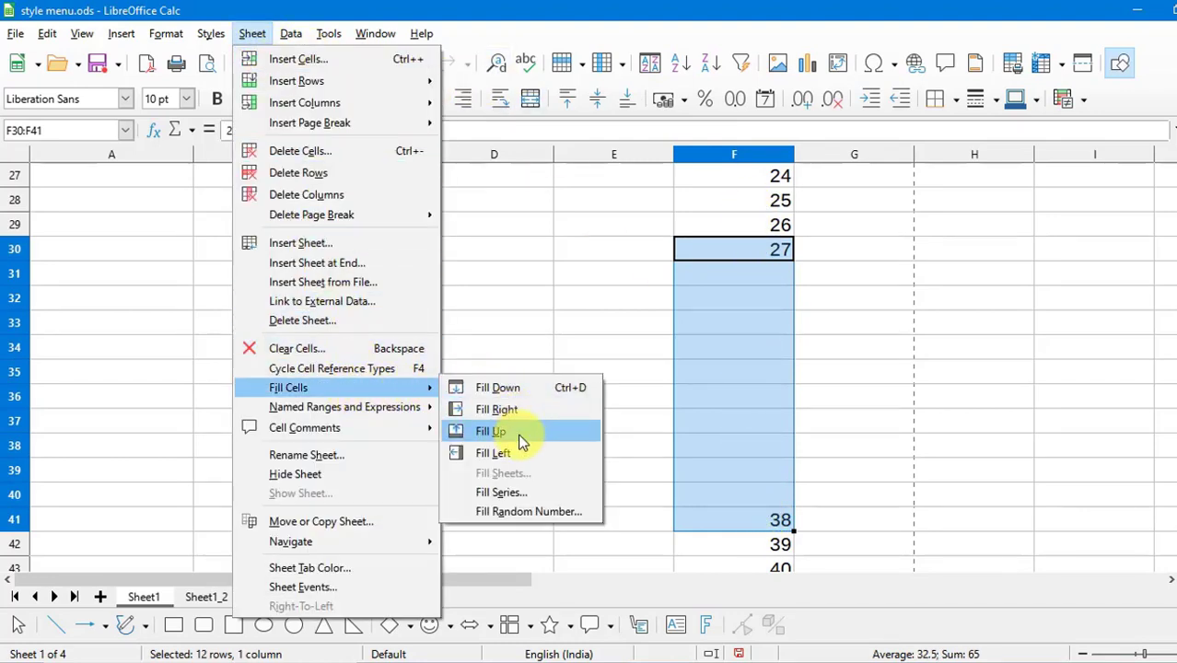
{"action": "left_click", "coordinate": [502, 492]}
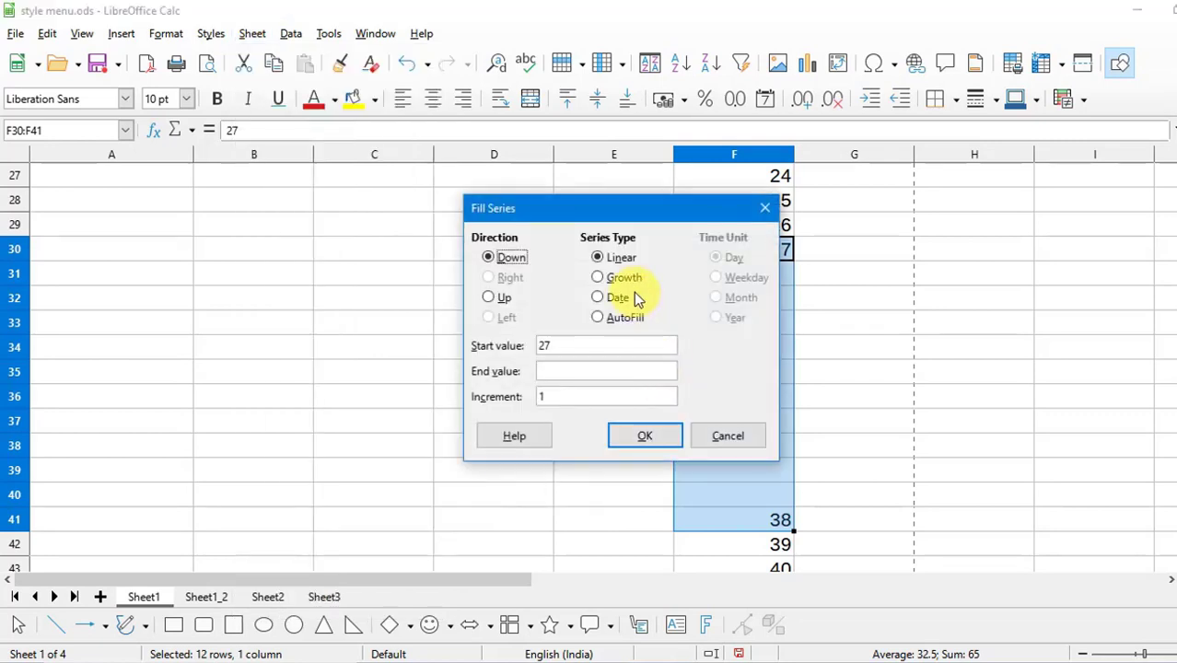
{"action": "left_click", "coordinate": [645, 437]}
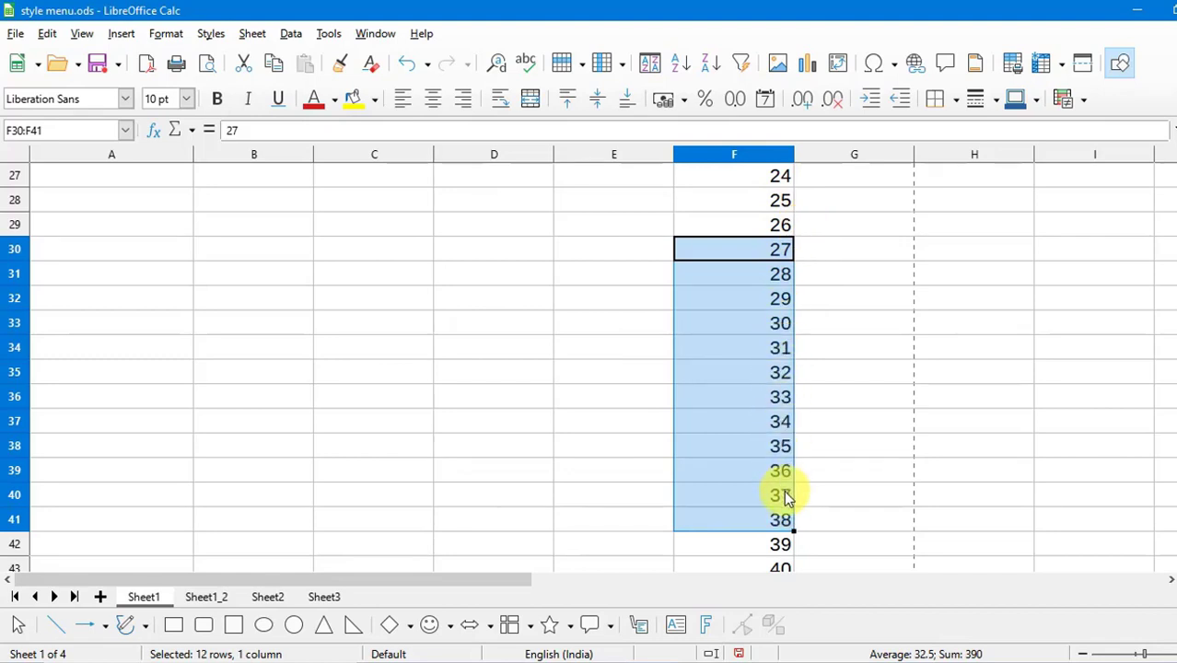
{"action": "left_click", "coordinate": [865, 341]}
{"action": "scroll", "coordinate": [727, 287], "scroll_direction": "up", "scroll_amount": 9}
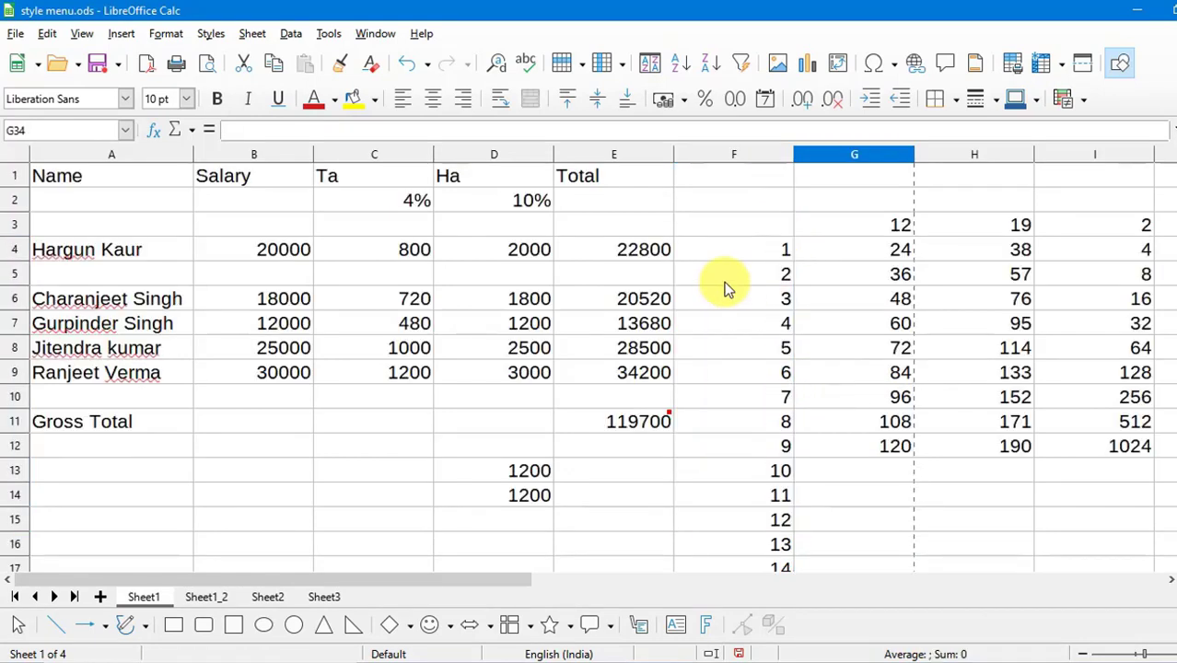
{"action": "left_click", "coordinate": [397, 446]}
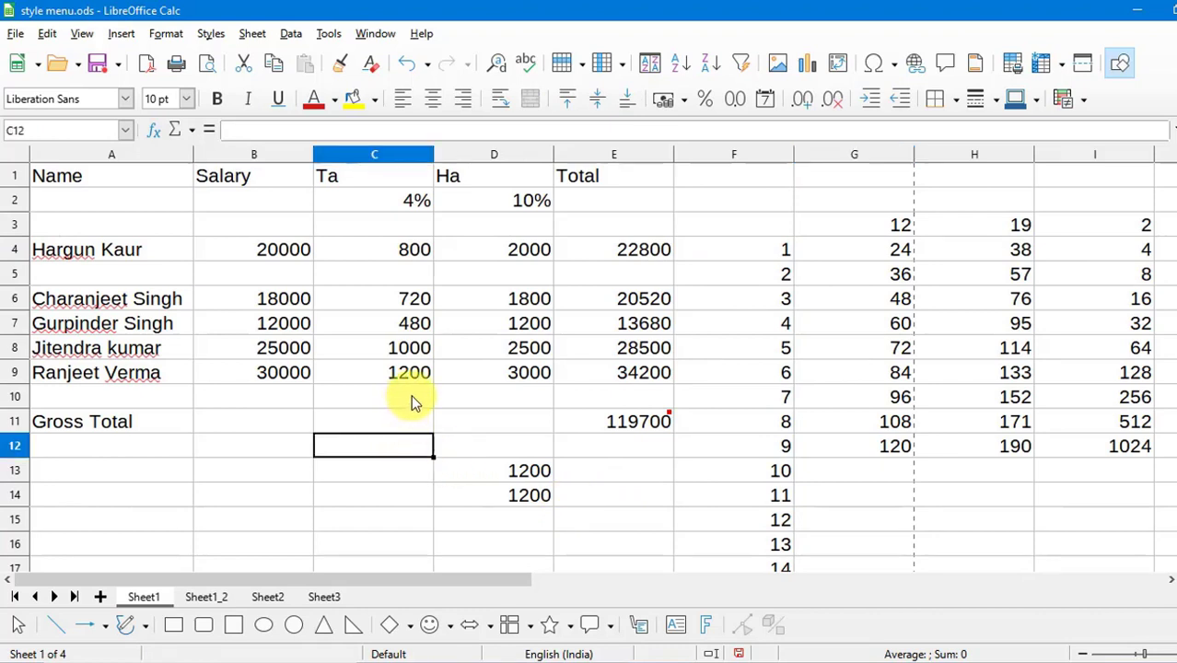
{"action": "key", "text": "Right"}
{"action": "key", "text": "Right"}
{"action": "key", "text": "Right"}
{"action": "key", "text": "Right"}
{"action": "key", "text": "Right"}
{"action": "key", "text": "Down"}
{"action": "key", "text": "Down"}
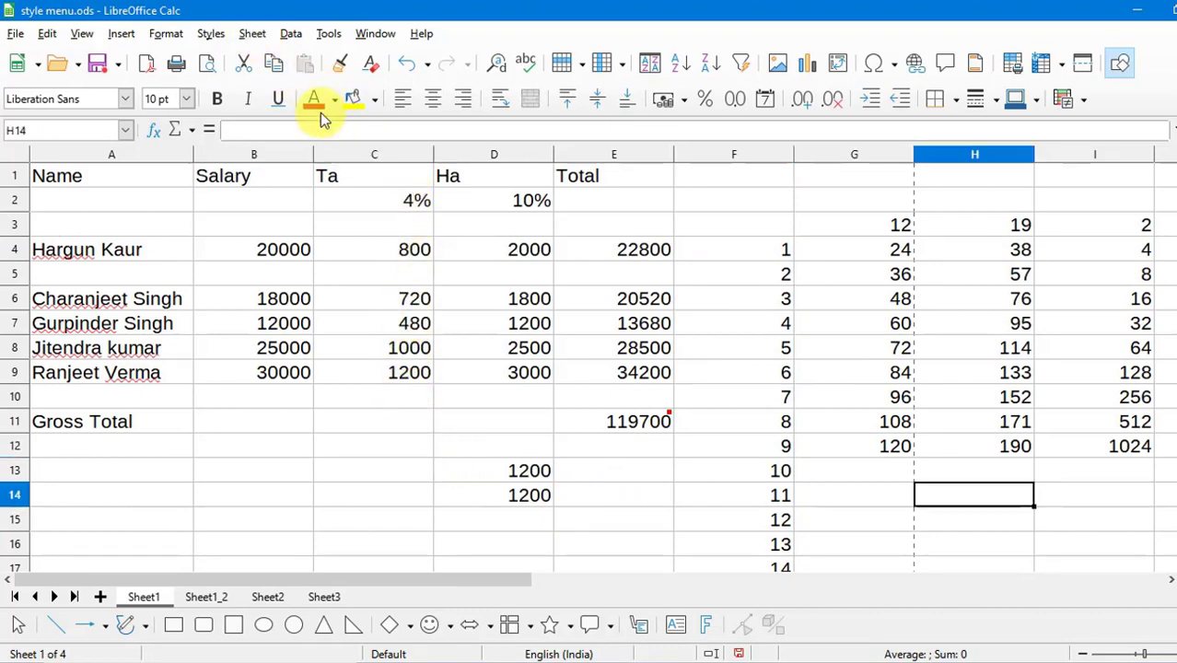
{"action": "left_click", "coordinate": [252, 33]}
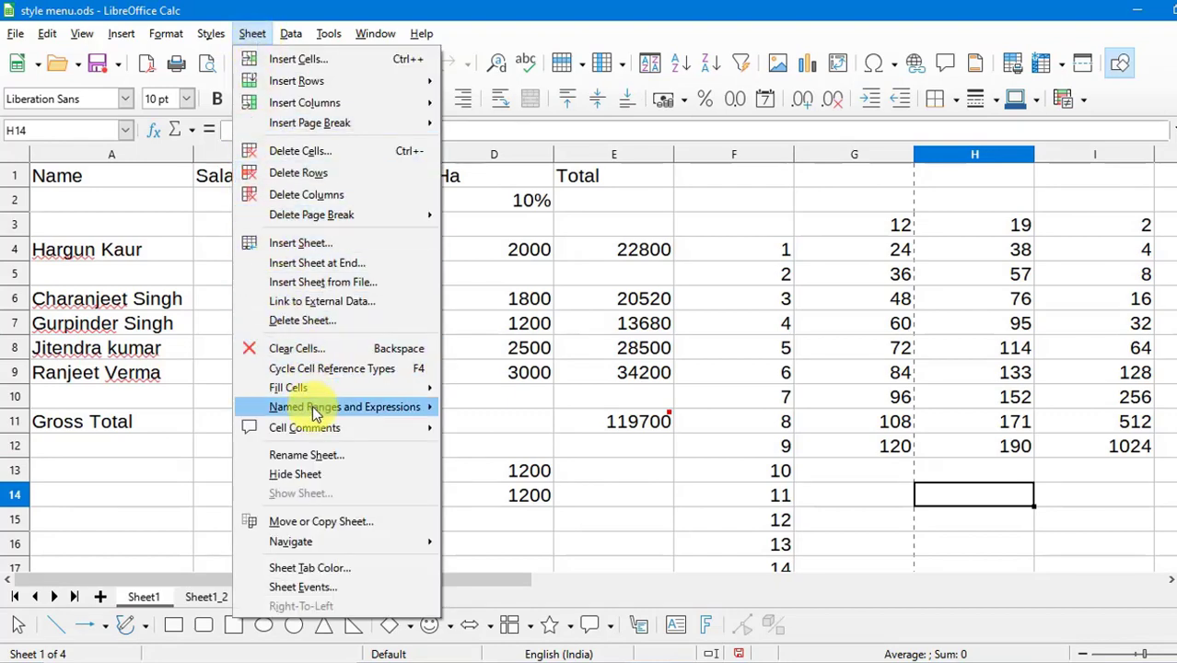
{"action": "mouse_move", "coordinate": [345, 407]}
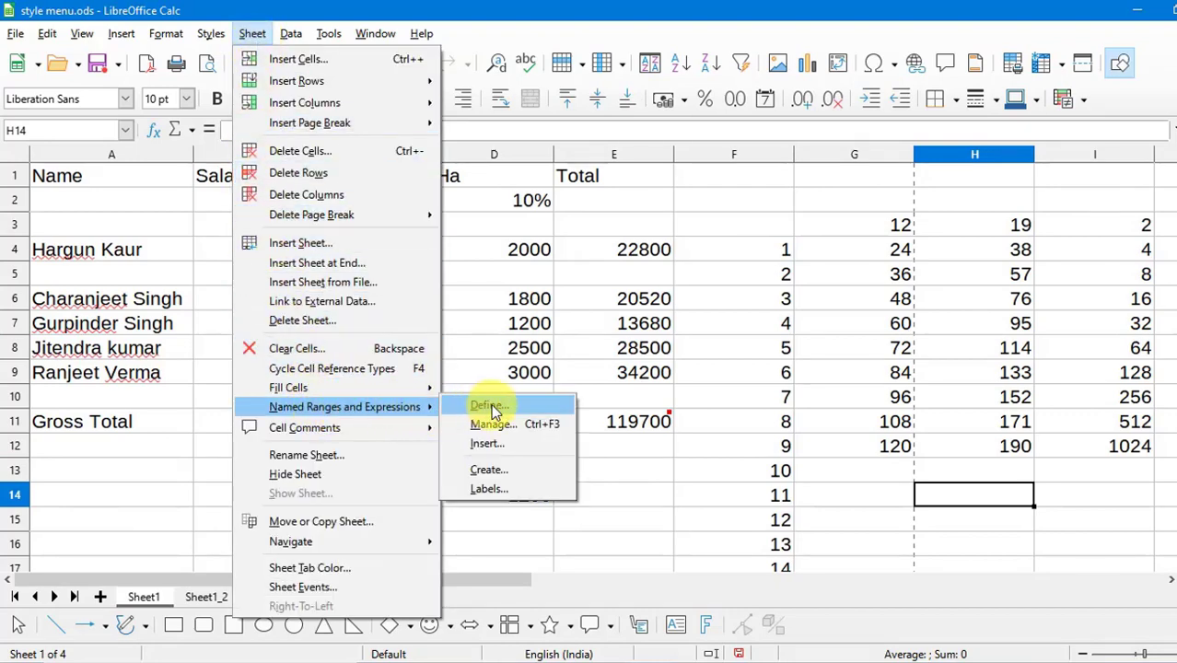
{"action": "left_click", "coordinate": [980, 237]}
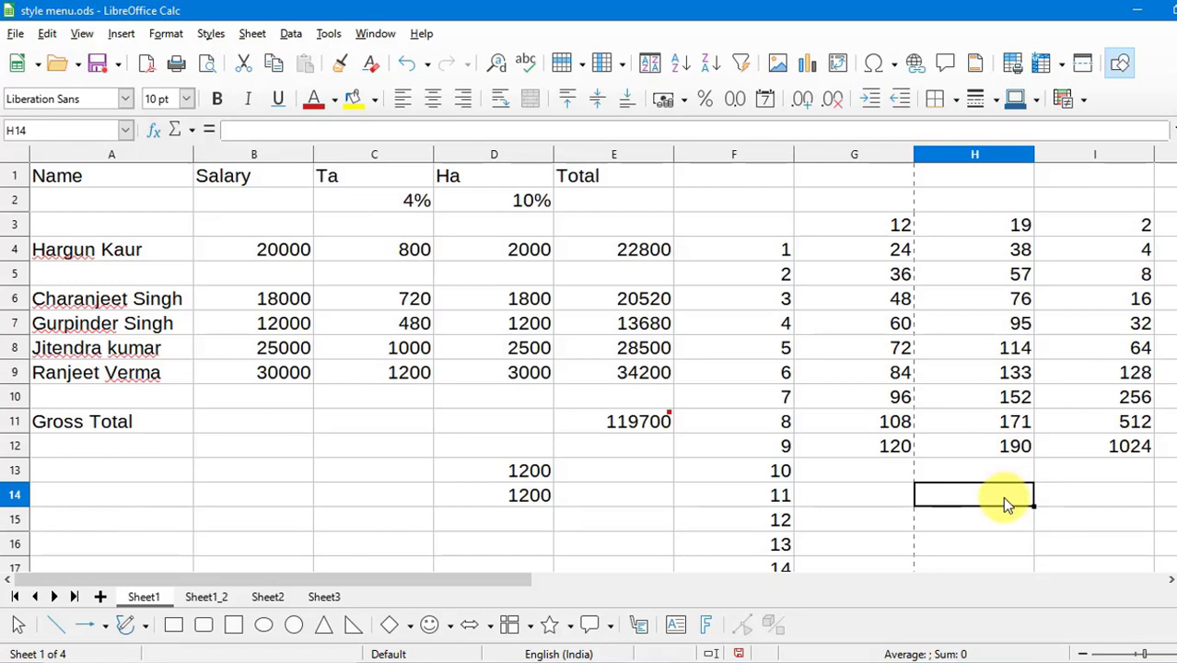
Define the name "a" for the range H3:H12 with Document (Global) scope
{"action": "left_click", "coordinate": [985, 230]}
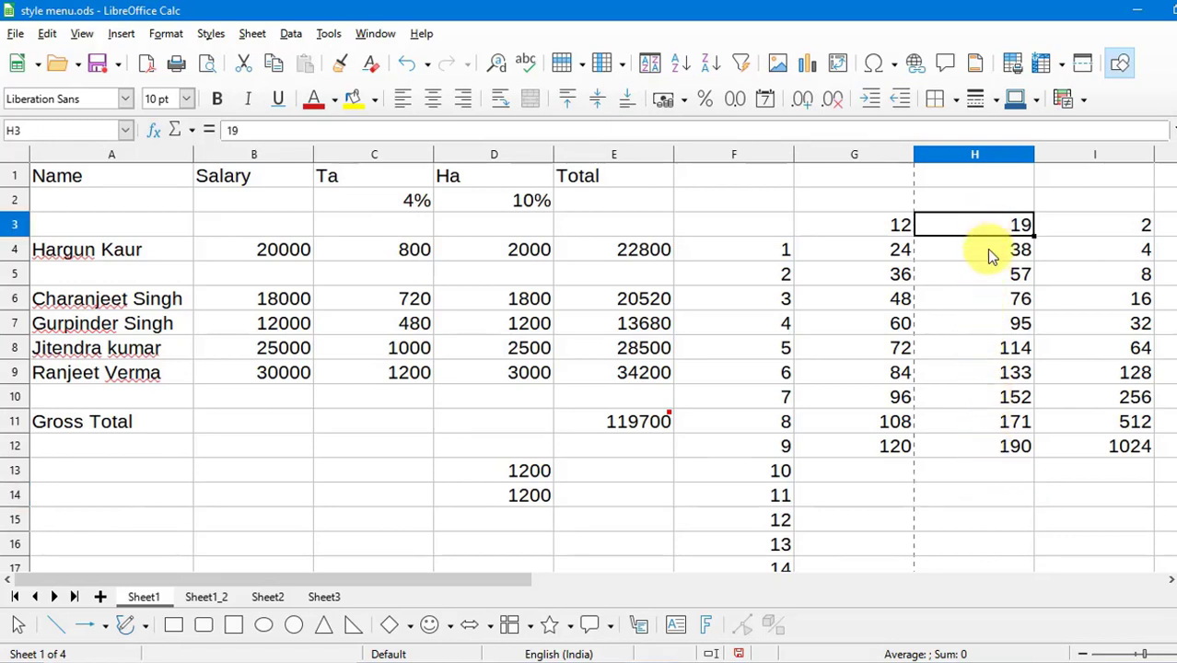
{"action": "left_click_drag", "start_coordinate": [986, 232], "coordinate": [1008, 450]}
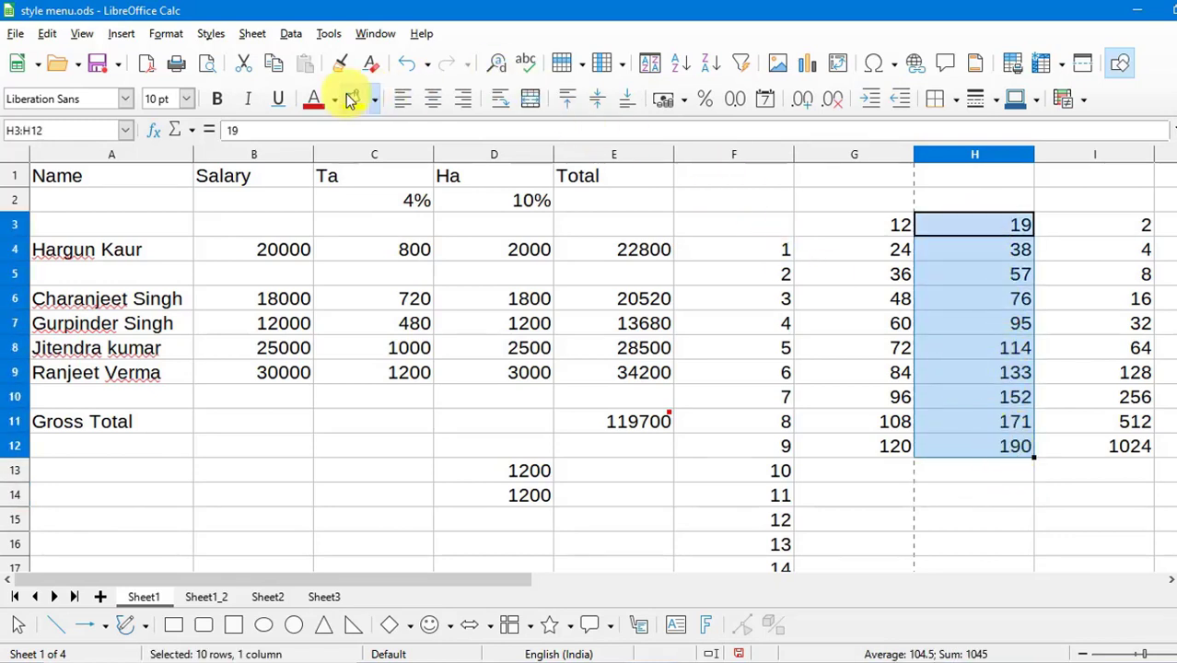
{"action": "left_click", "coordinate": [254, 35]}
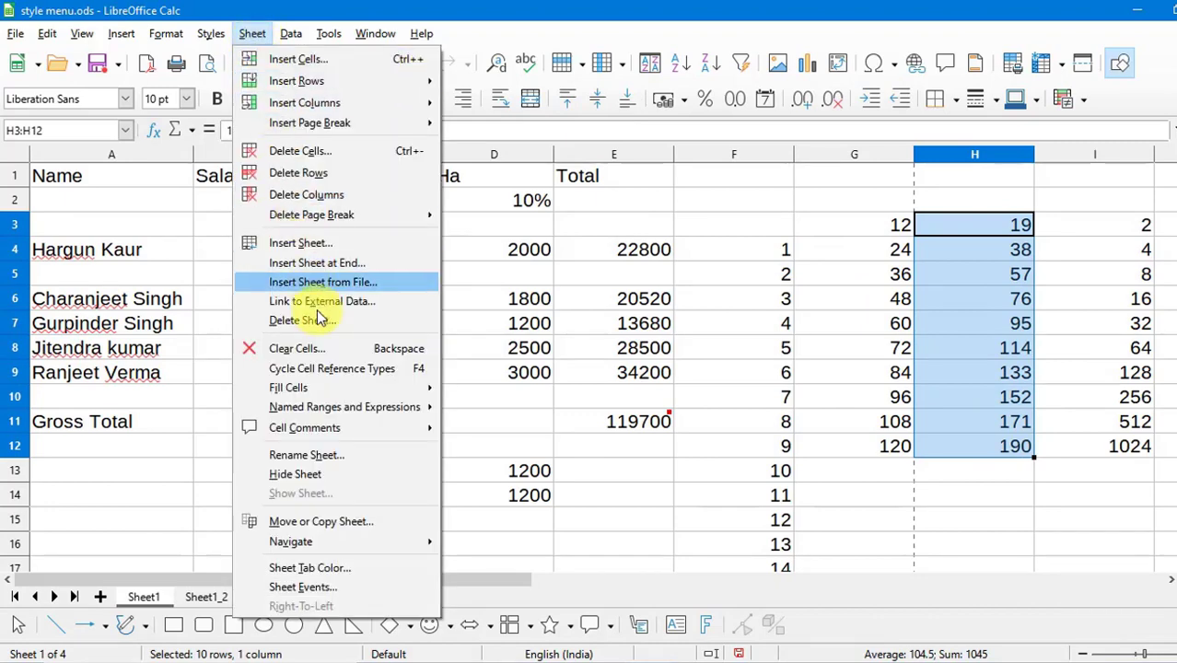
{"action": "mouse_move", "coordinate": [342, 410]}
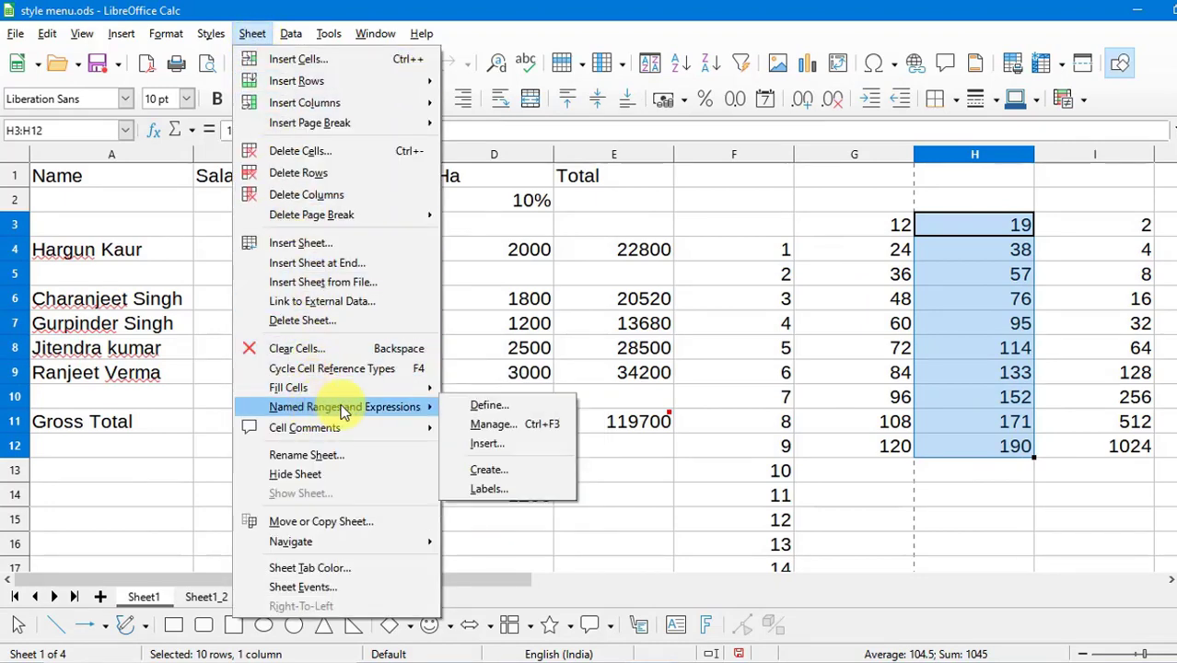
{"action": "left_click", "coordinate": [489, 406]}
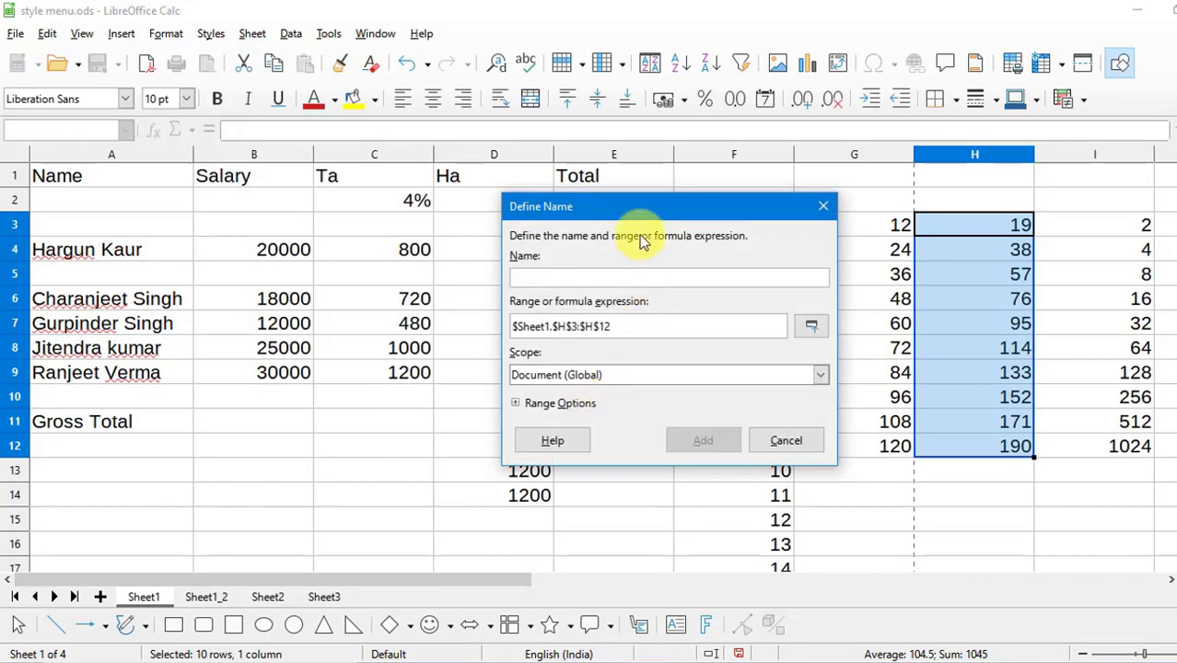
{"action": "left_click_drag", "start_coordinate": [639, 205], "coordinate": [746, 227]}
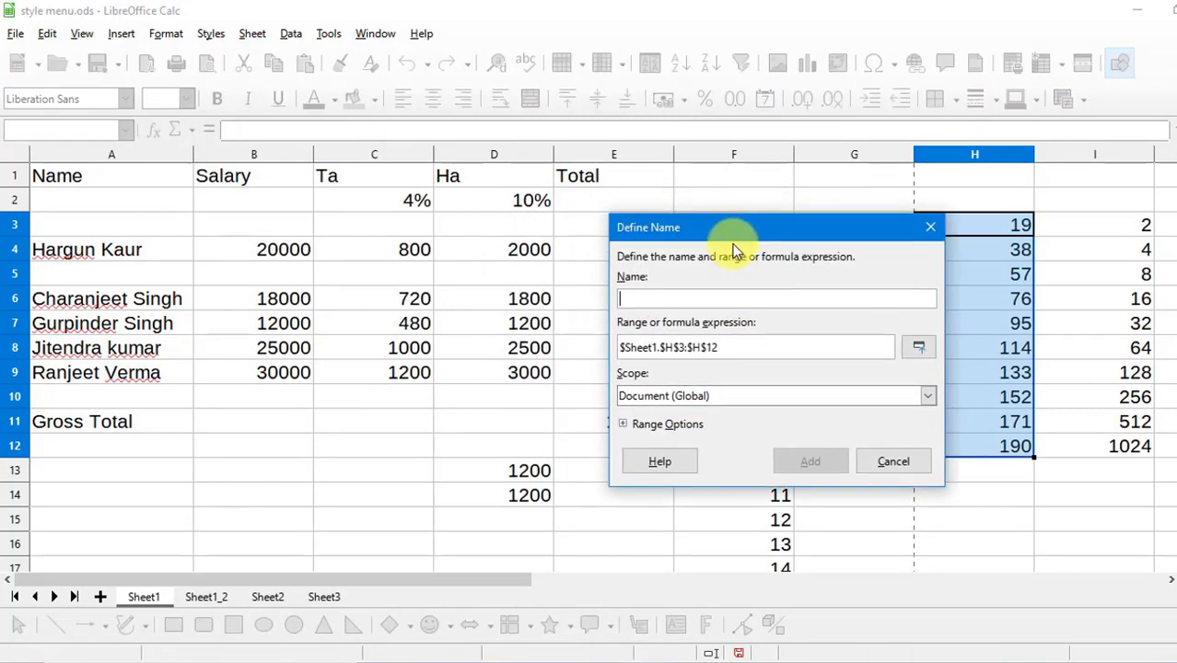
{"action": "type", "text": "a"}
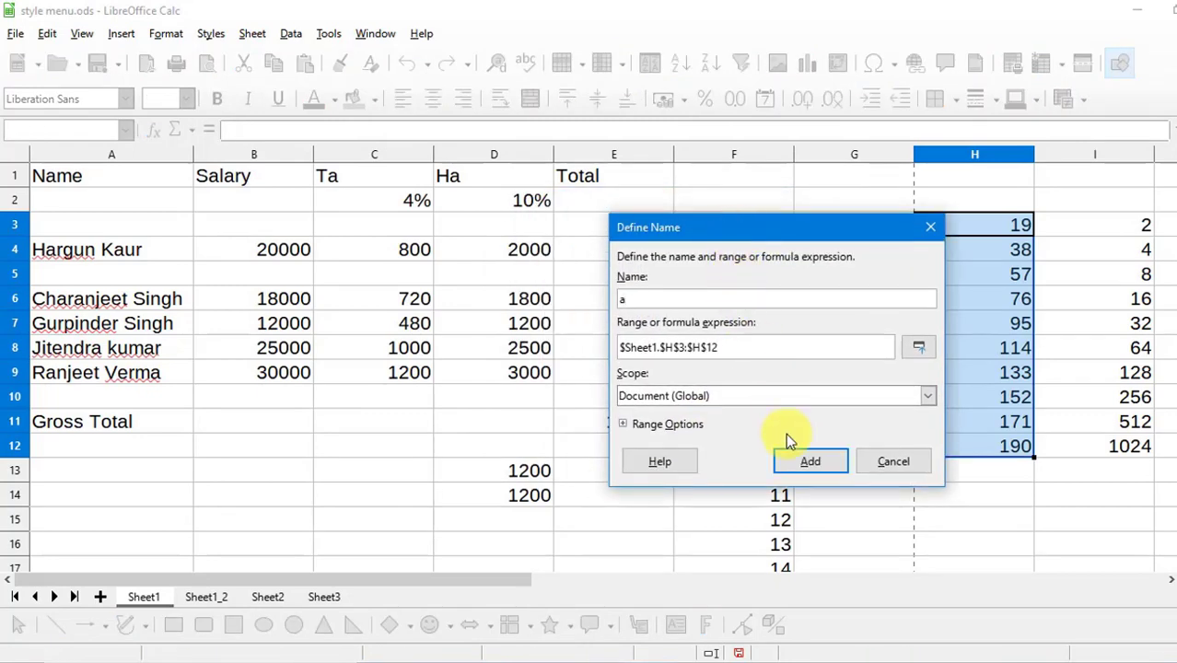
{"action": "left_click", "coordinate": [817, 463]}
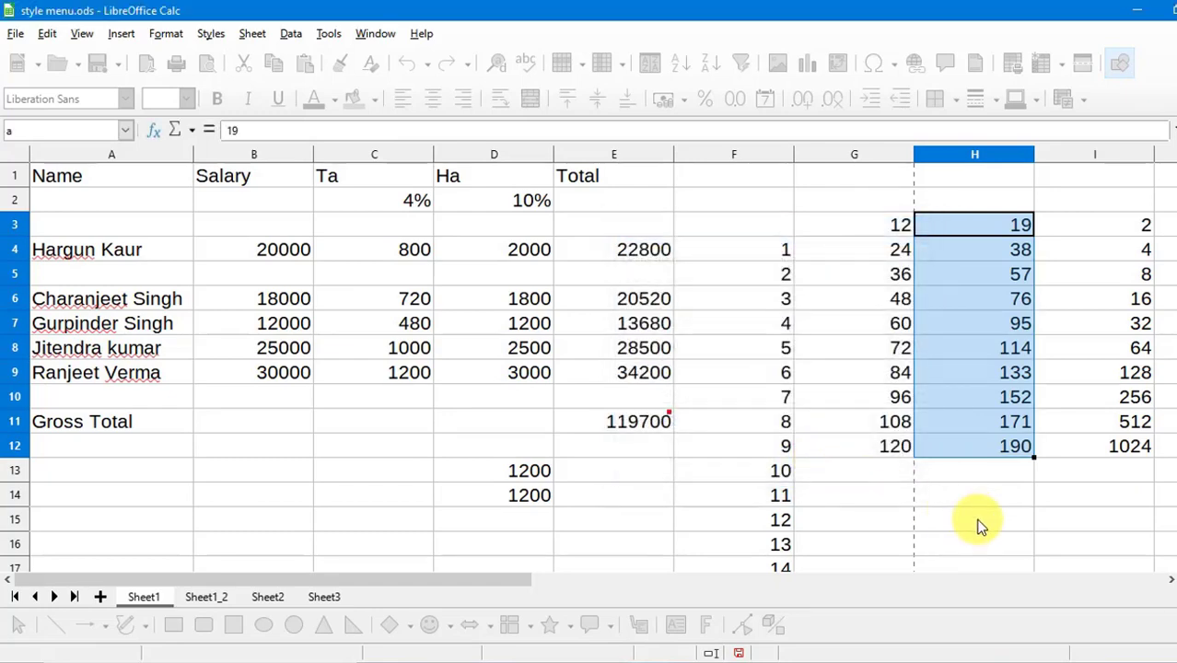
Sum the named range in cell H14 with the formula =sum(a)
{"action": "left_click", "coordinate": [991, 495]}
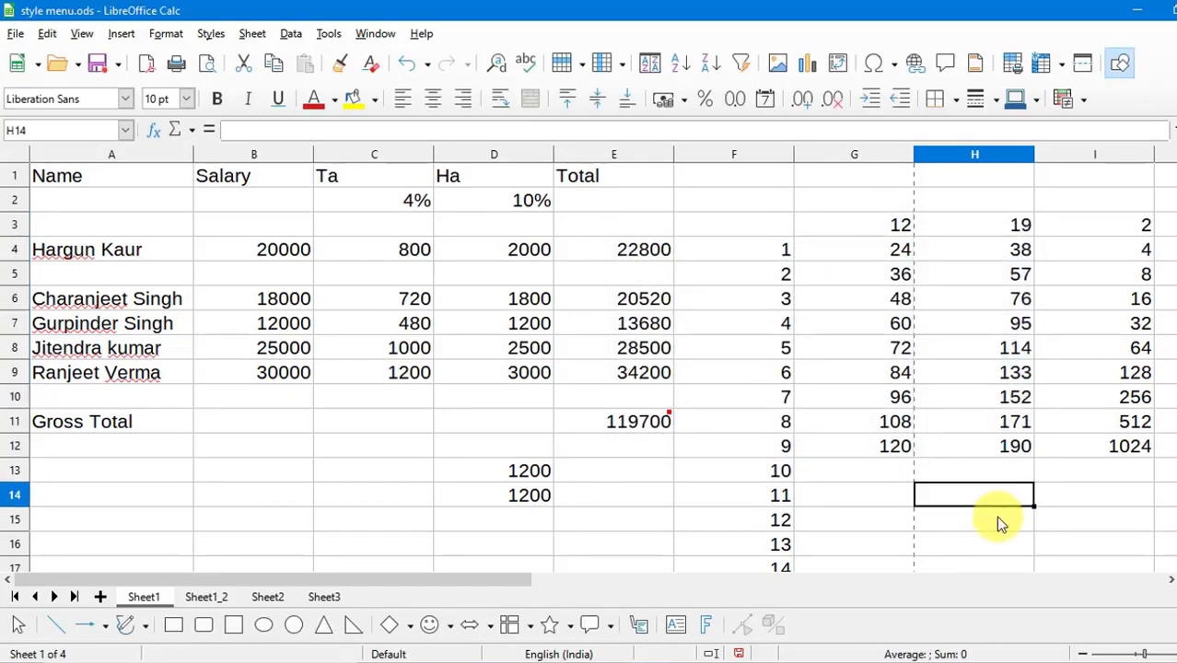
{"action": "type", "text": "=sum"}
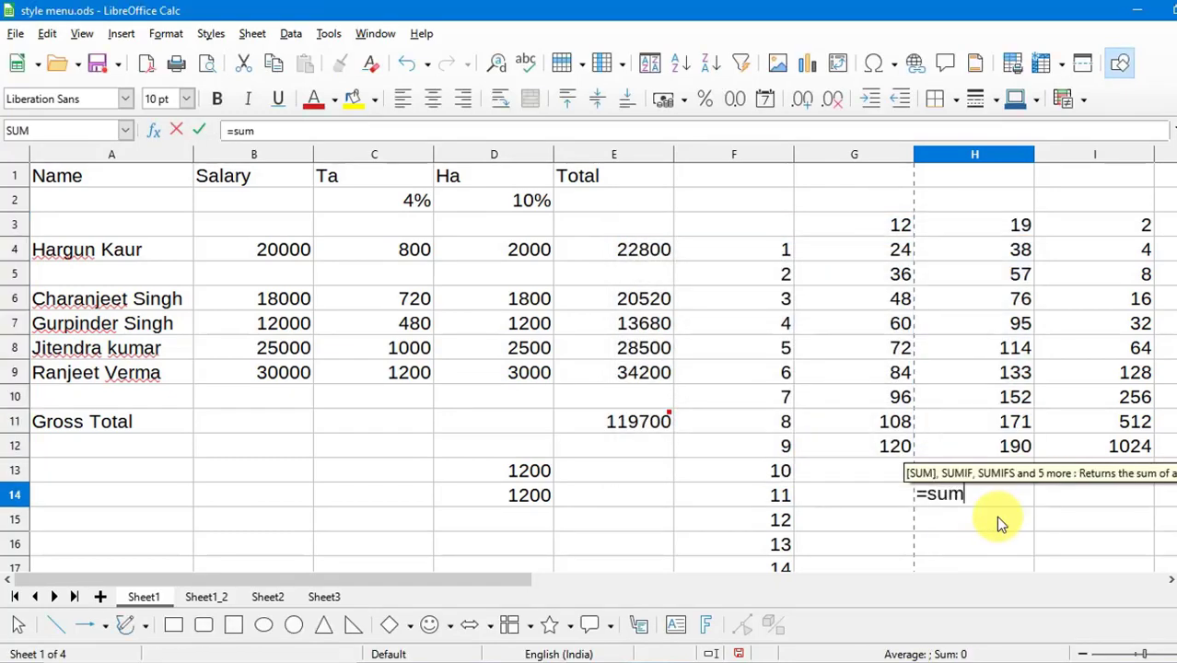
{"action": "type", "text": "("}
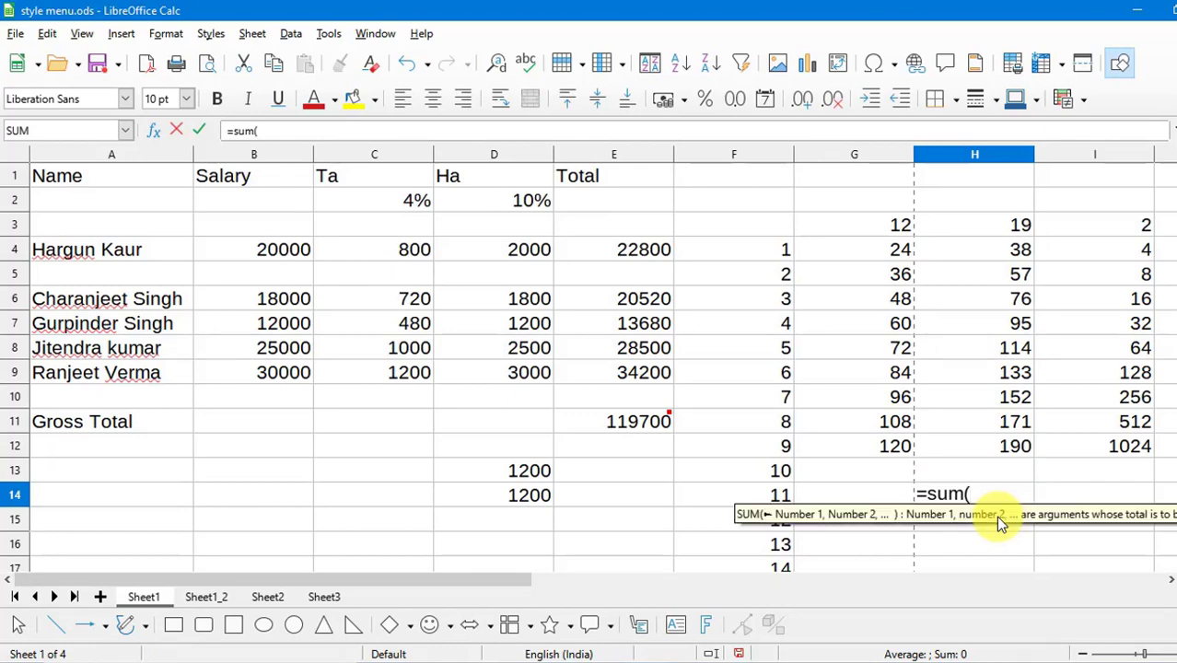
{"action": "type", "text": "a"}
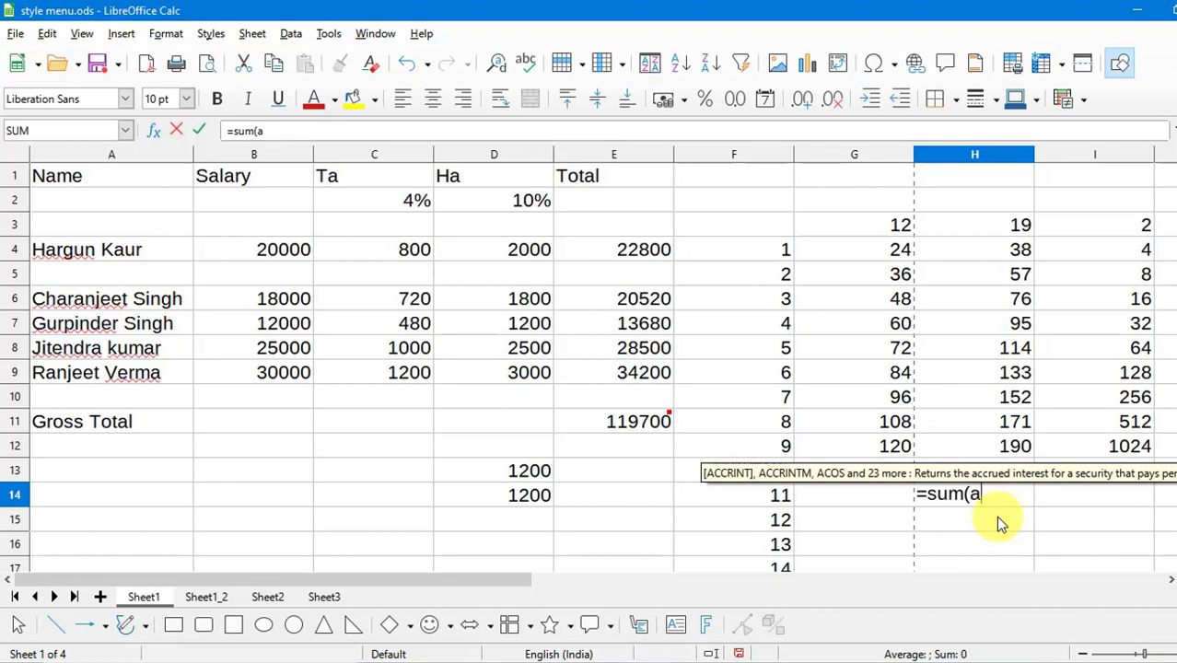
{"action": "type", "text": ")"}
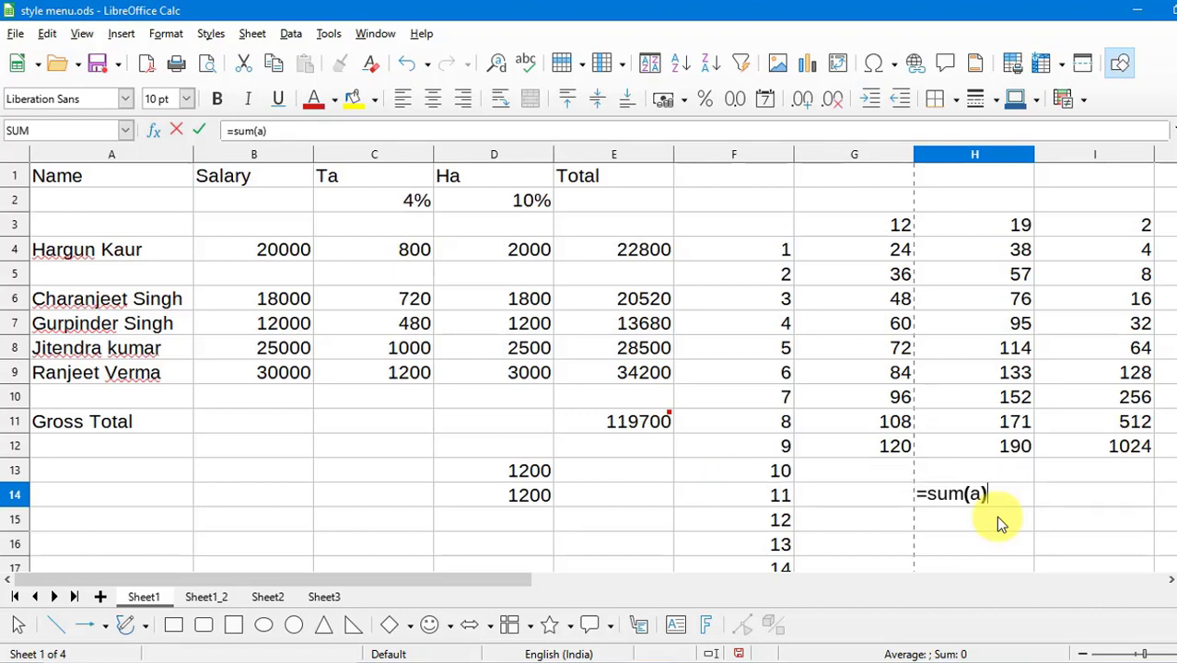
{"action": "key", "text": "Return"}
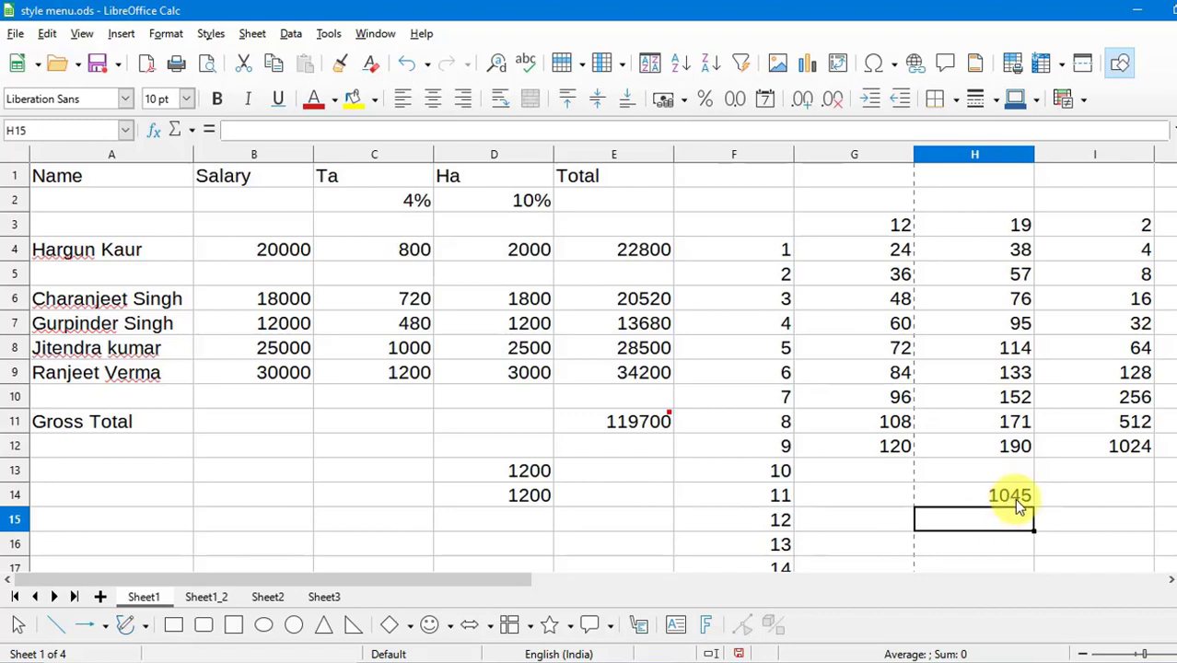
{"action": "left_click", "coordinate": [1063, 502]}
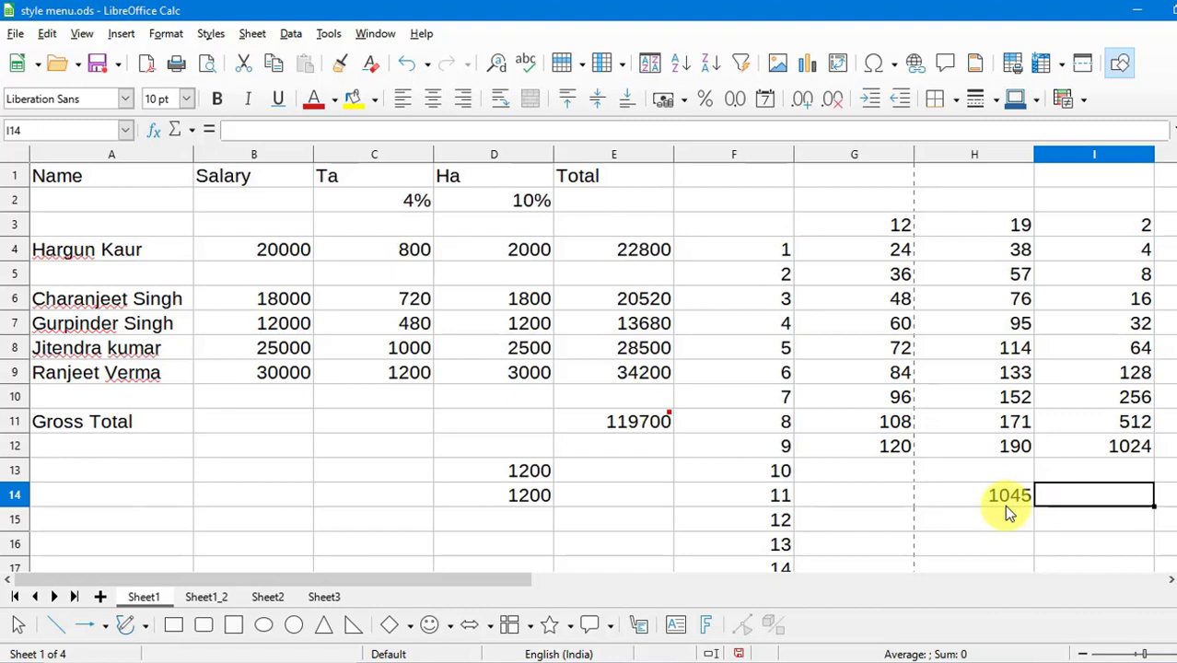
{"action": "key", "text": "Left"}
{"action": "key", "text": "Left"}
{"action": "key", "text": "Left"}
{"action": "key", "text": "Left"}
{"action": "left_click", "coordinate": [258, 38]}
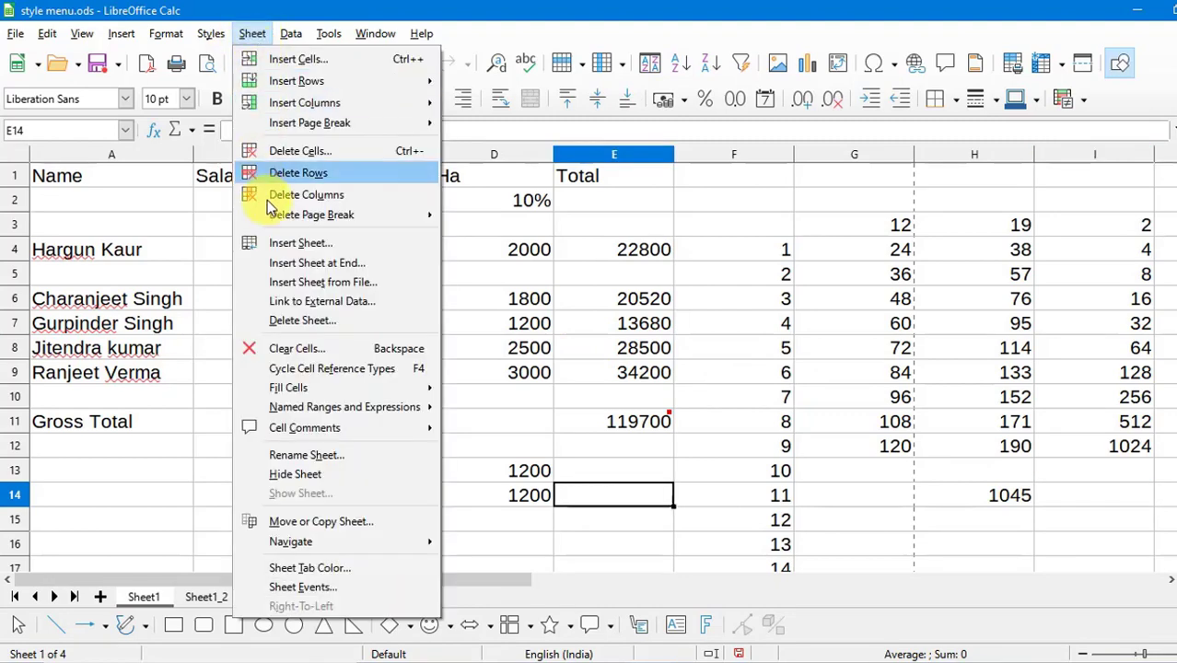
{"action": "mouse_move", "coordinate": [343, 432]}
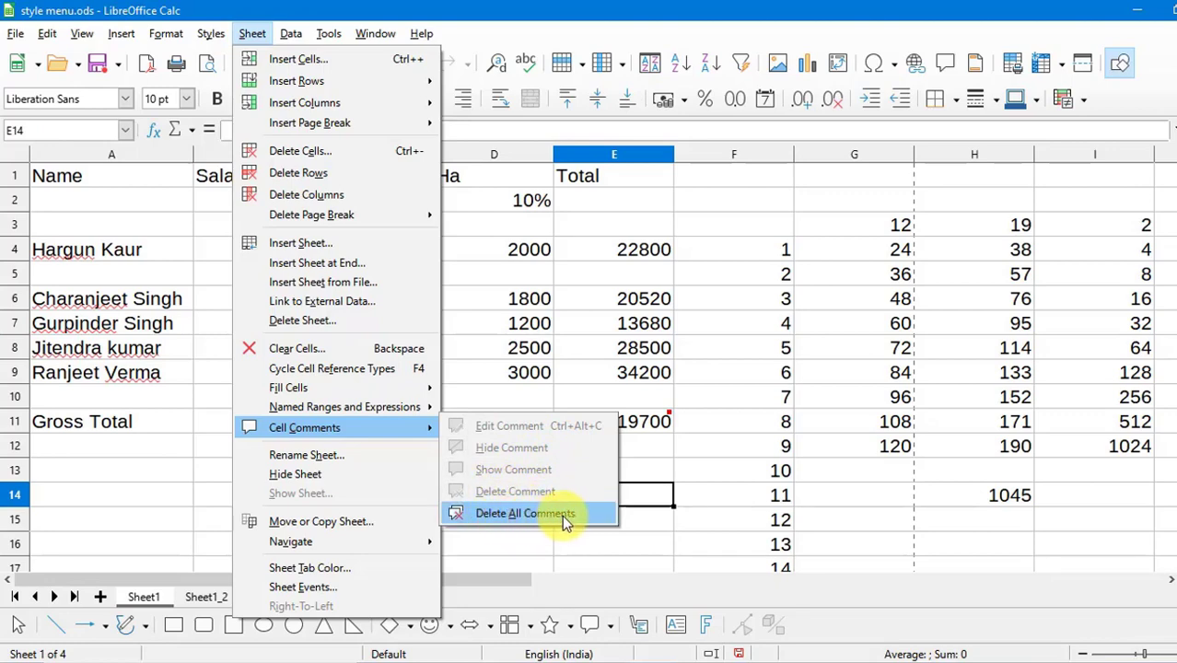
{"action": "left_click", "coordinate": [711, 464]}
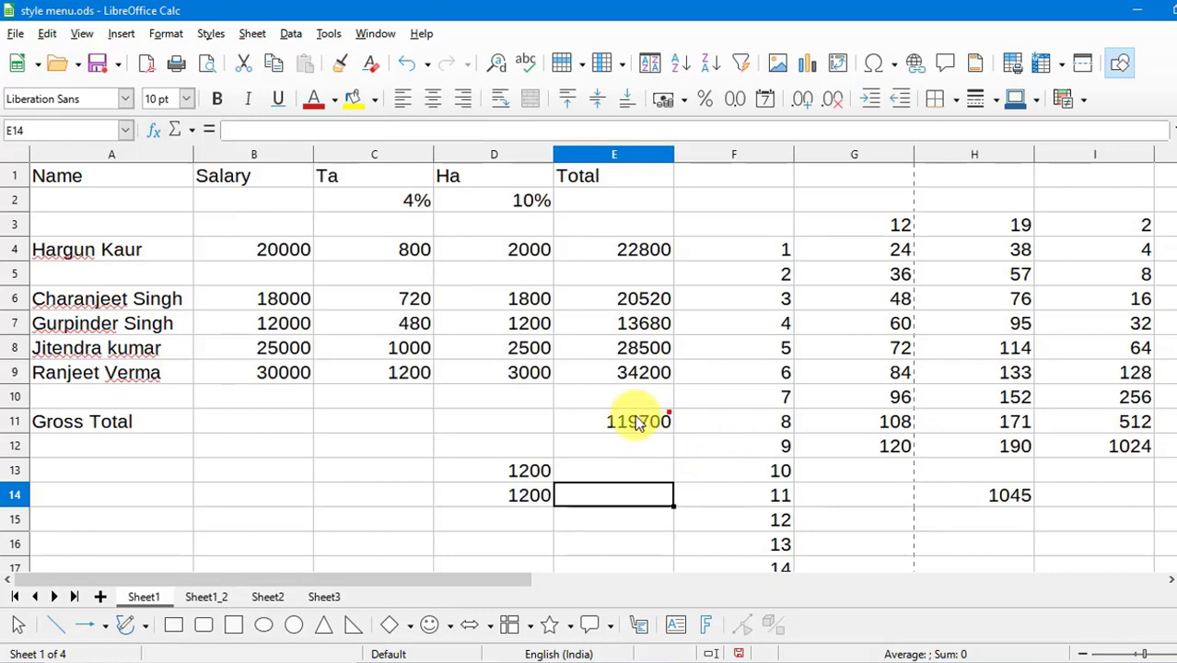
Open the comment on the Gross Total cell E11 for editing and leave the comment box
{"action": "left_click", "coordinate": [638, 421]}
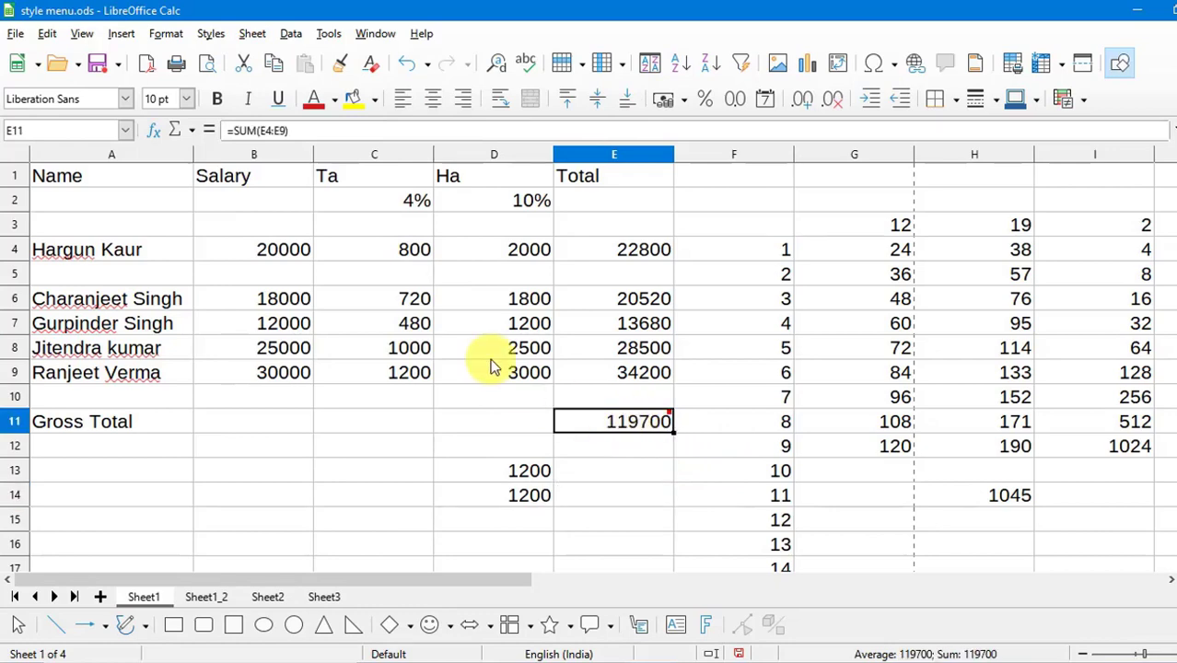
{"action": "left_click", "coordinate": [253, 34]}
{"action": "mouse_move", "coordinate": [291, 390]}
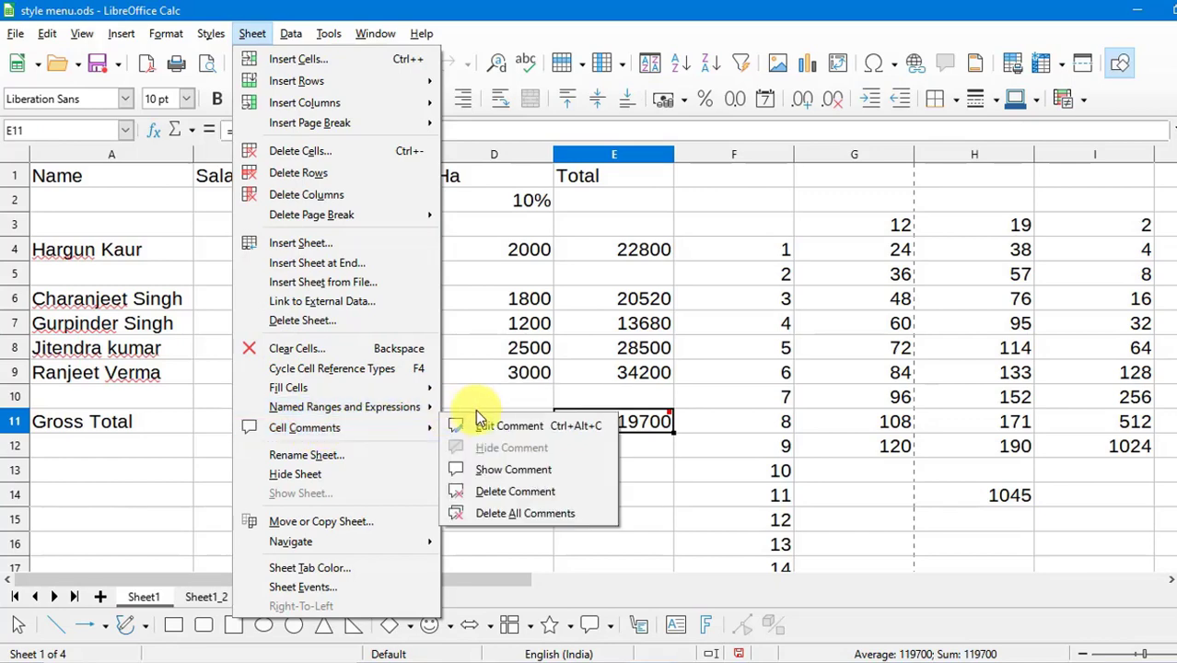
{"action": "left_click", "coordinate": [521, 428]}
{"action": "left_click", "coordinate": [846, 369]}
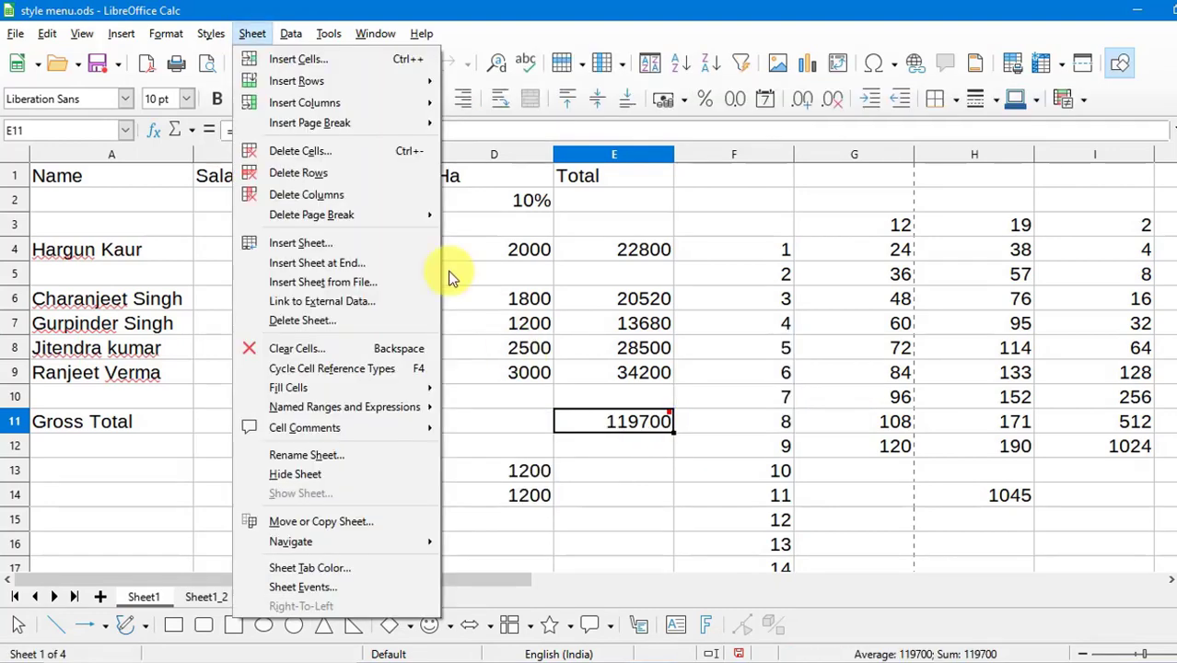
Show the comment on cell E11 permanently and hide it again
{"action": "left_click", "coordinate": [248, 37]}
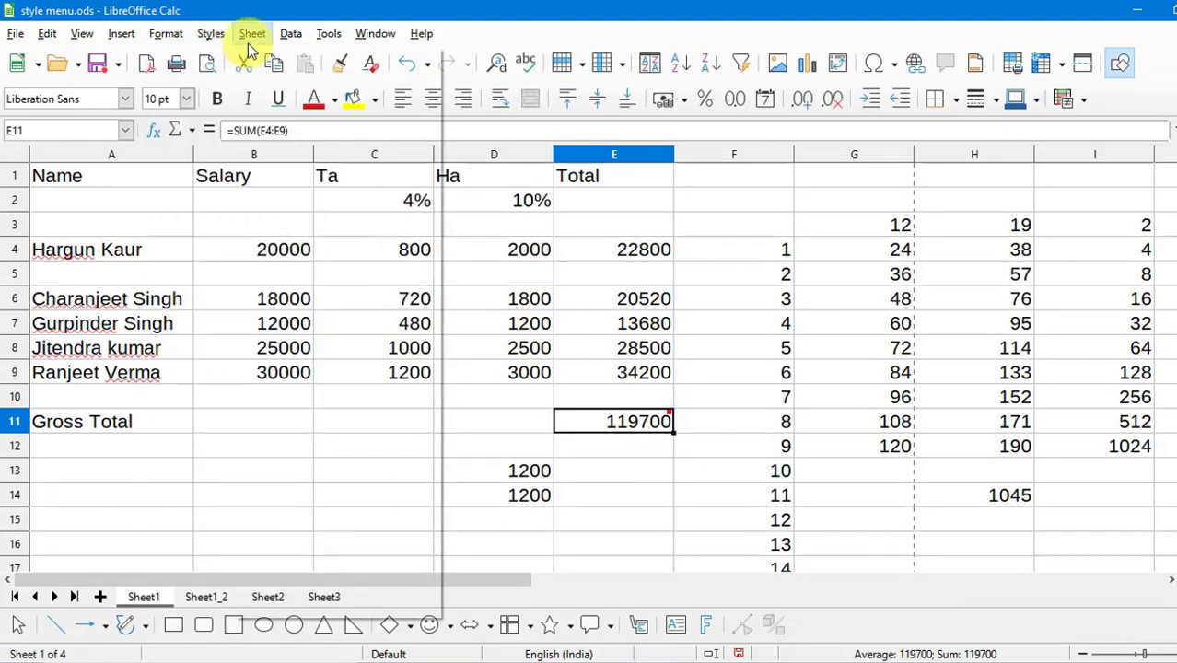
{"action": "left_click", "coordinate": [249, 37]}
{"action": "mouse_move", "coordinate": [346, 427]}
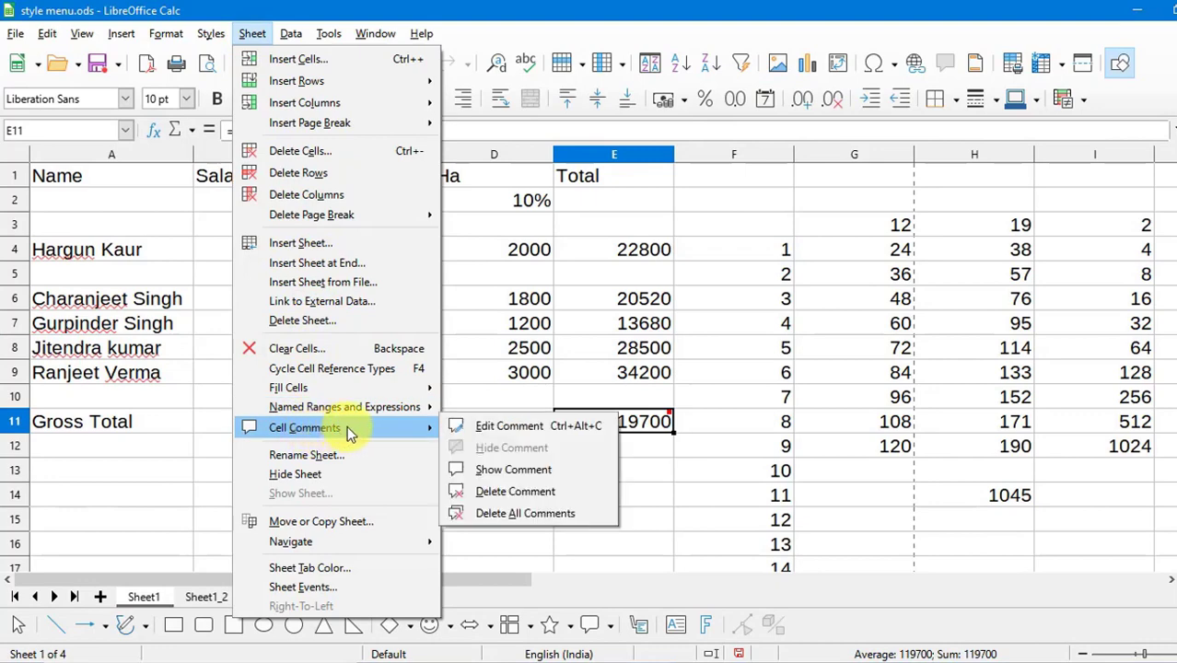
{"action": "left_click", "coordinate": [498, 469]}
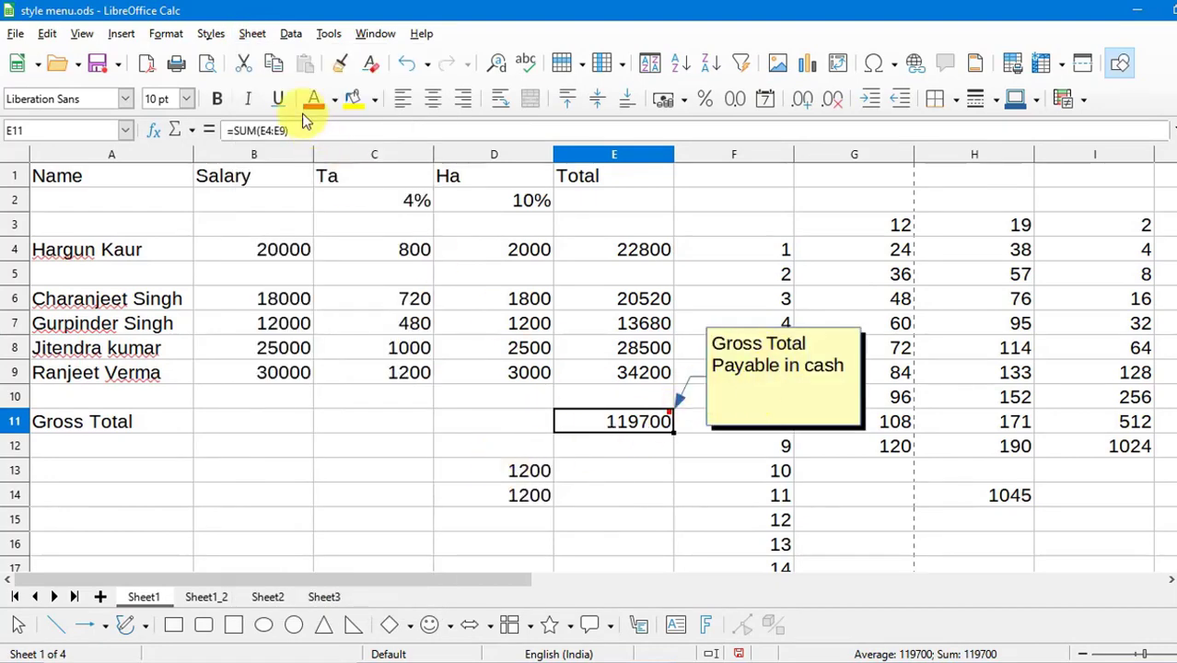
{"action": "left_click", "coordinate": [254, 35]}
{"action": "mouse_move", "coordinate": [360, 429]}
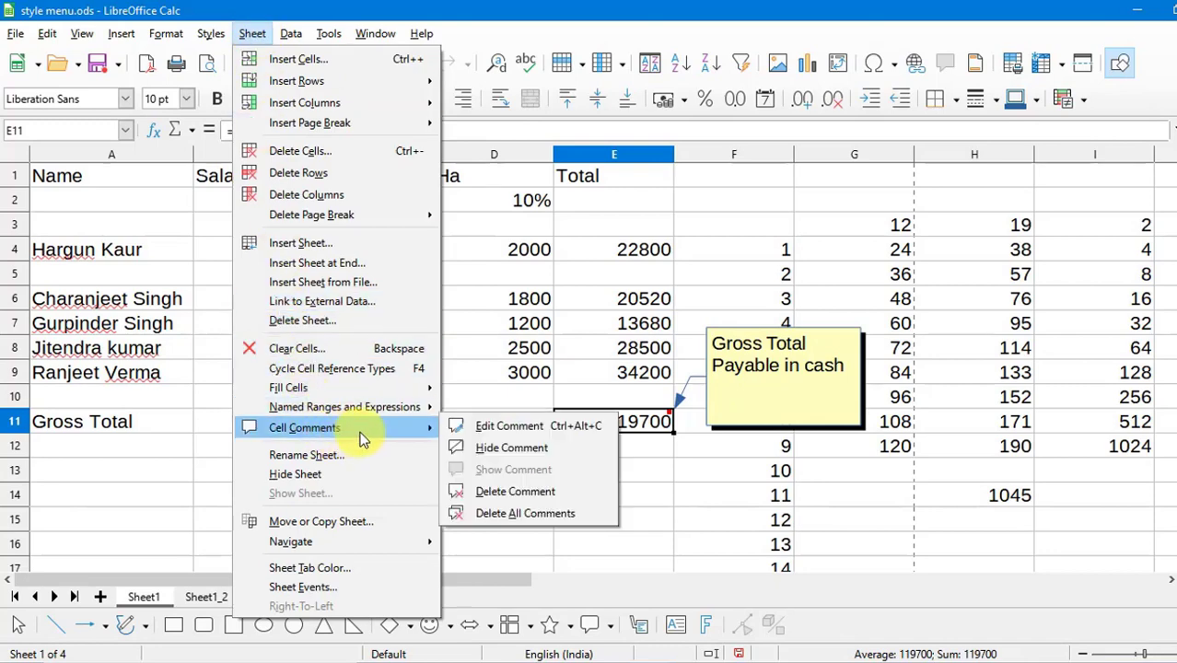
{"action": "left_click", "coordinate": [501, 448]}
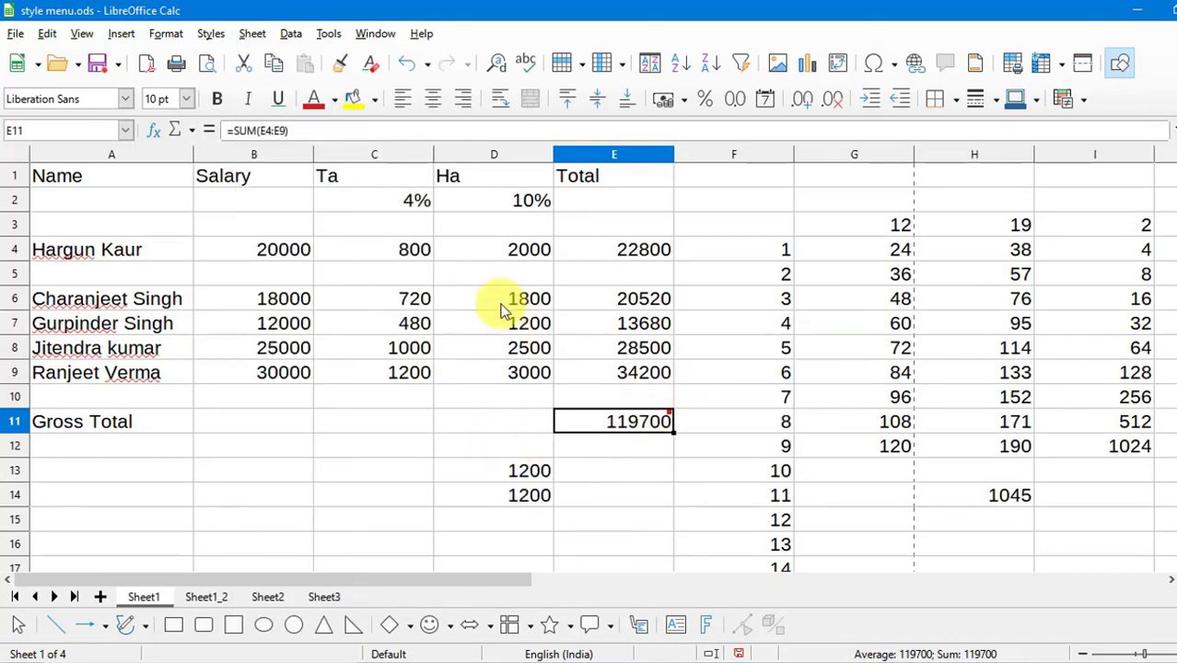
Delete the comment attached to the Gross Total cell E11
{"action": "left_click", "coordinate": [251, 37]}
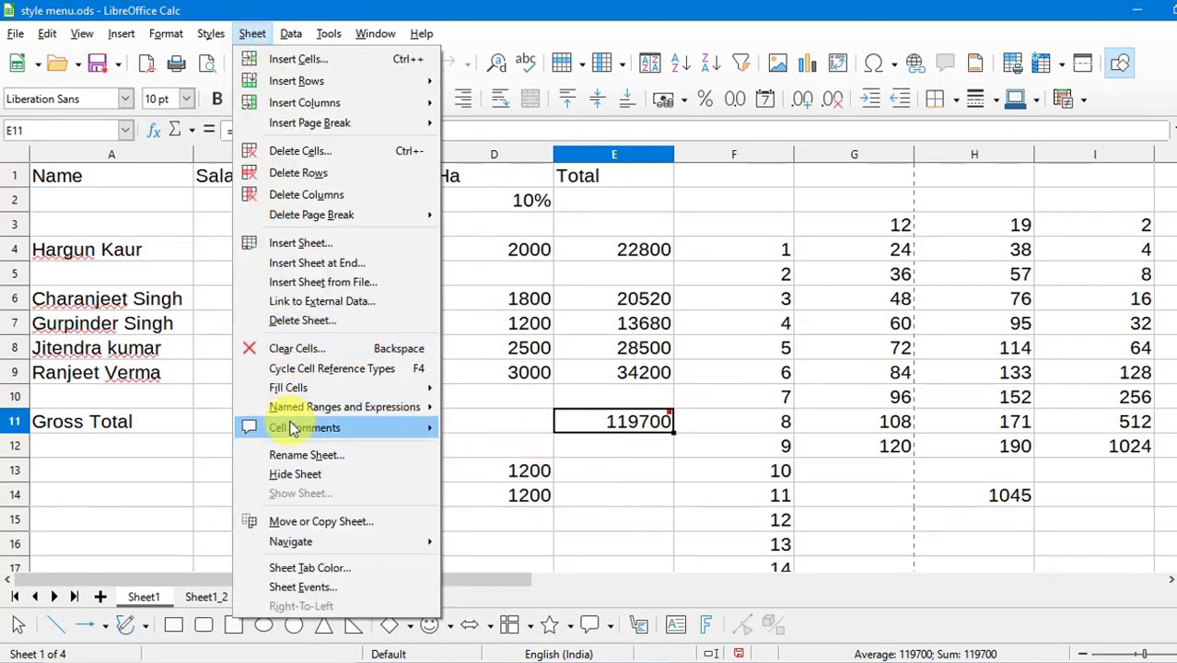
{"action": "mouse_move", "coordinate": [344, 427]}
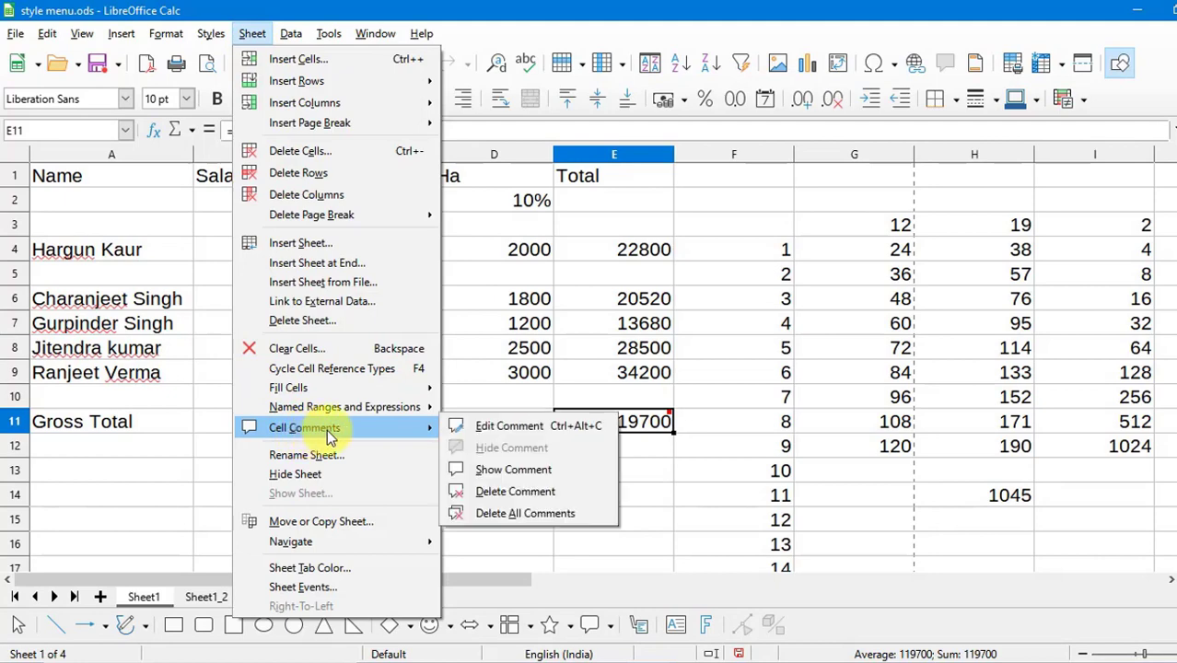
{"action": "left_click", "coordinate": [514, 494]}
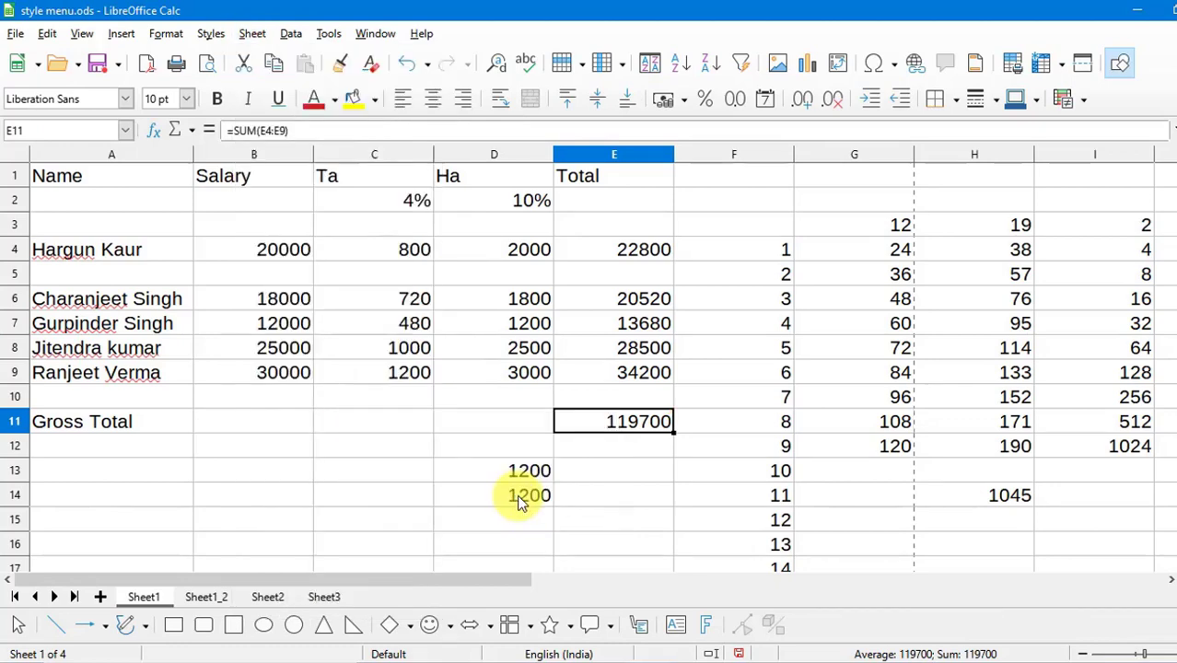
{"action": "left_click", "coordinate": [667, 473]}
Rename Sheet1, the sheet holding the salary table, to the person's first name
{"action": "left_click", "coordinate": [252, 34]}
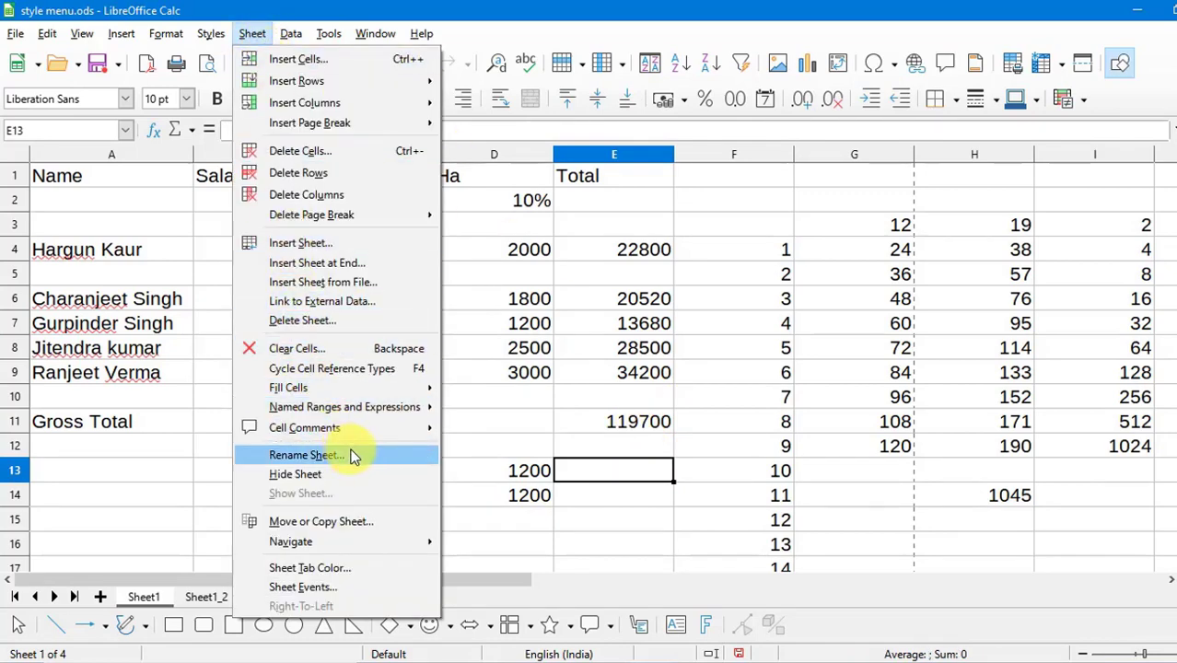
{"action": "left_click", "coordinate": [504, 525]}
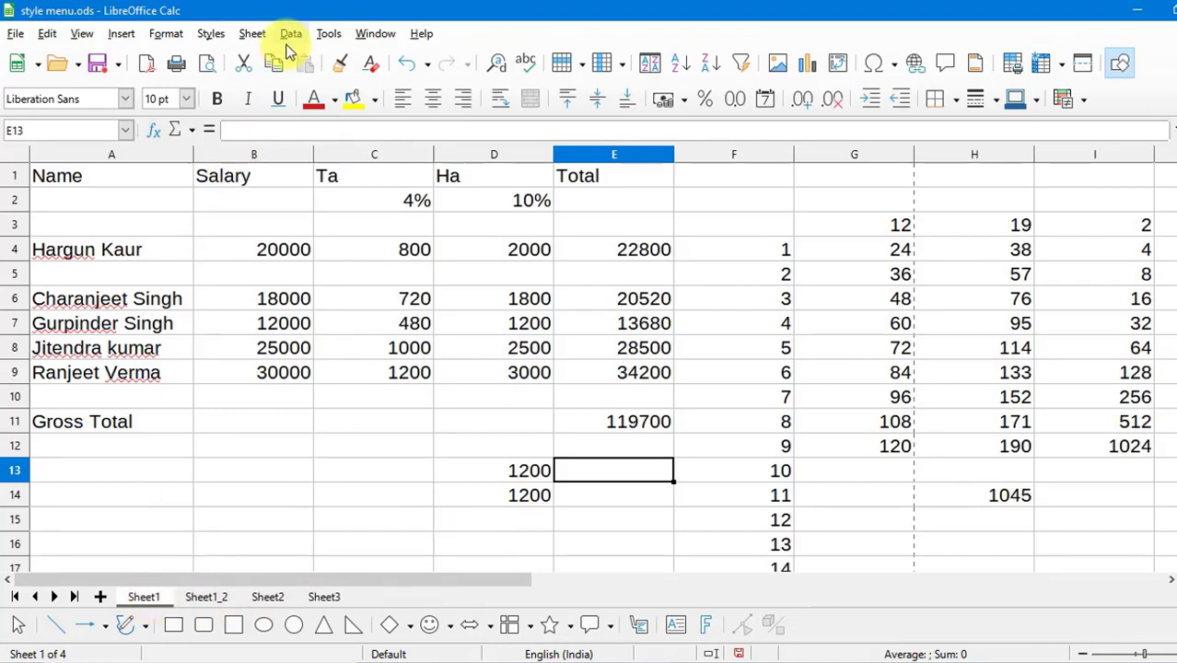
{"action": "left_click", "coordinate": [253, 36]}
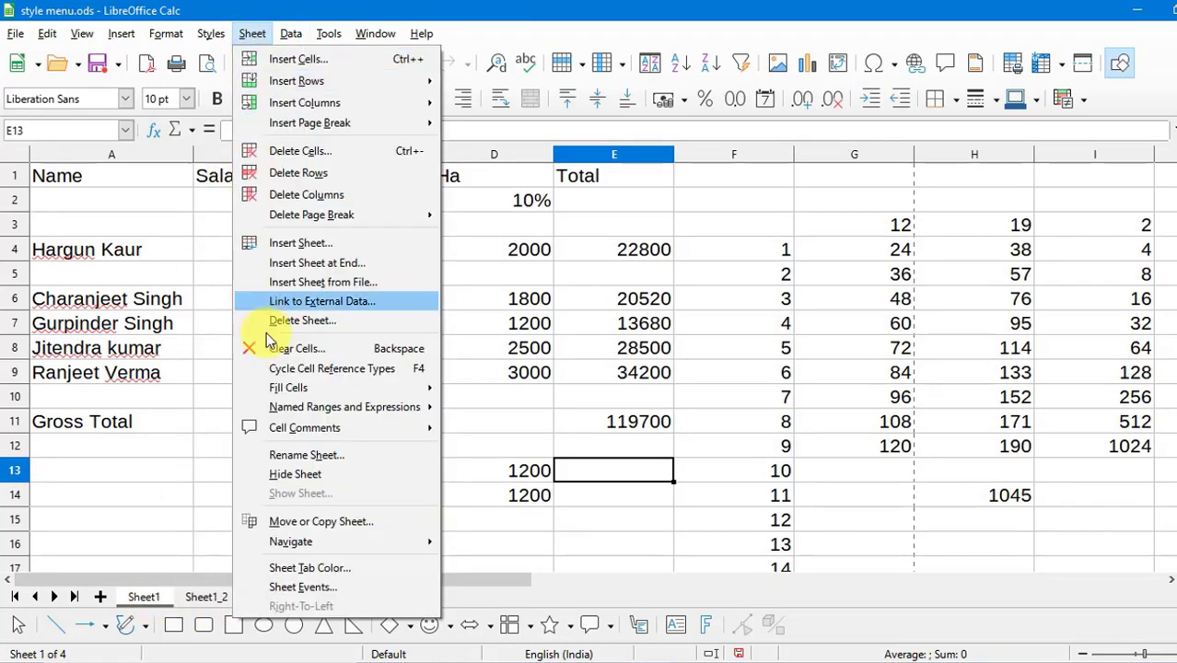
{"action": "left_click", "coordinate": [310, 454]}
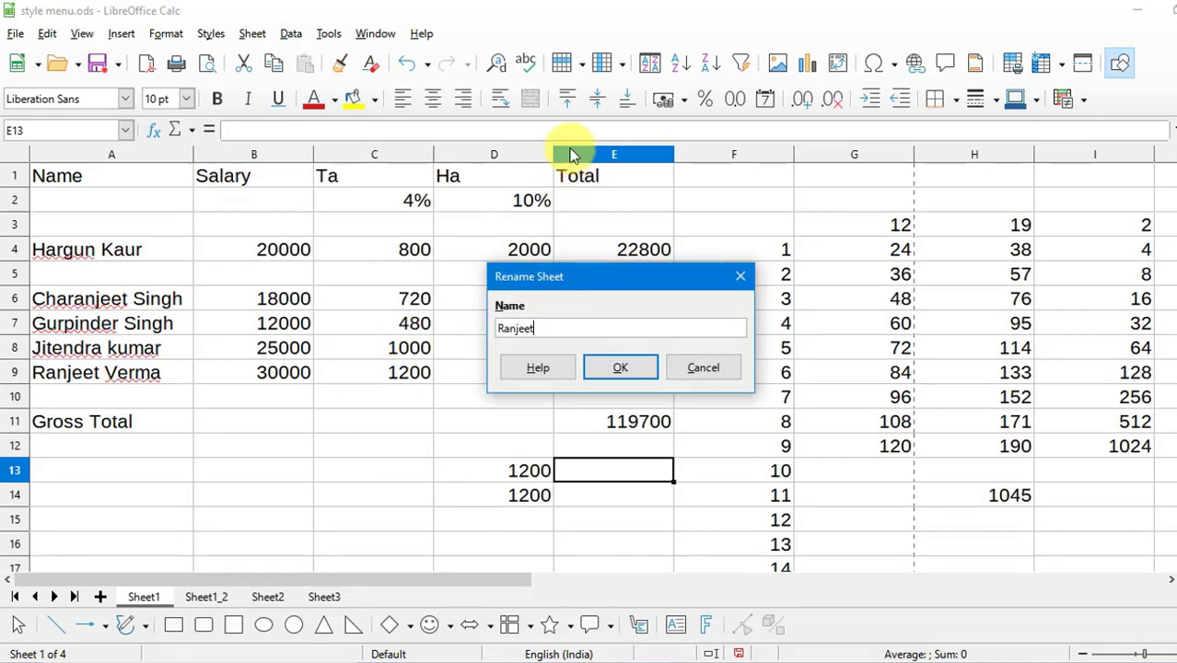
{"action": "left_click", "coordinate": [642, 367]}
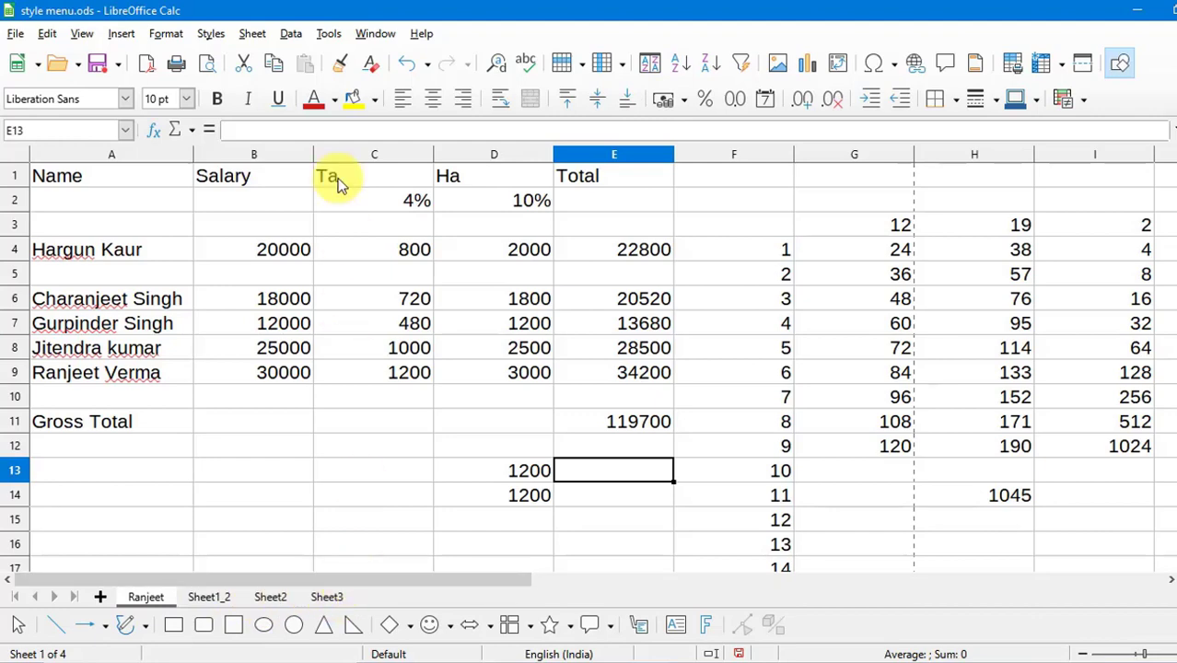
Hide the renamed salary sheet and restore it from the list of hidden sheets
{"action": "left_click", "coordinate": [258, 35]}
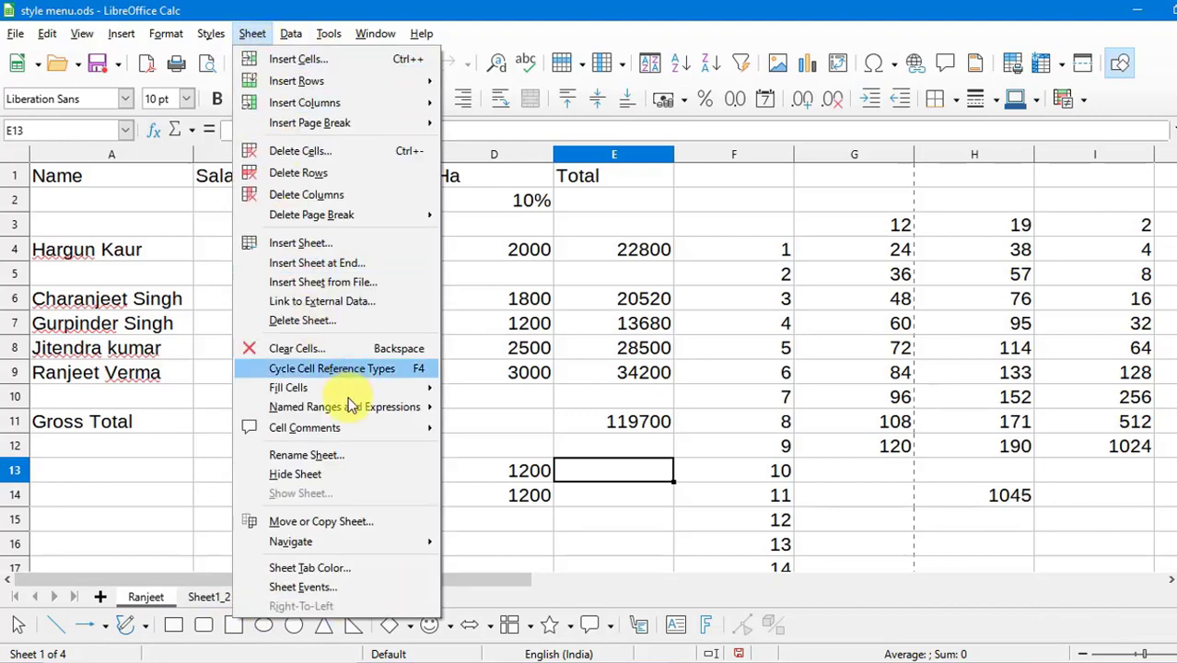
{"action": "left_click", "coordinate": [325, 472]}
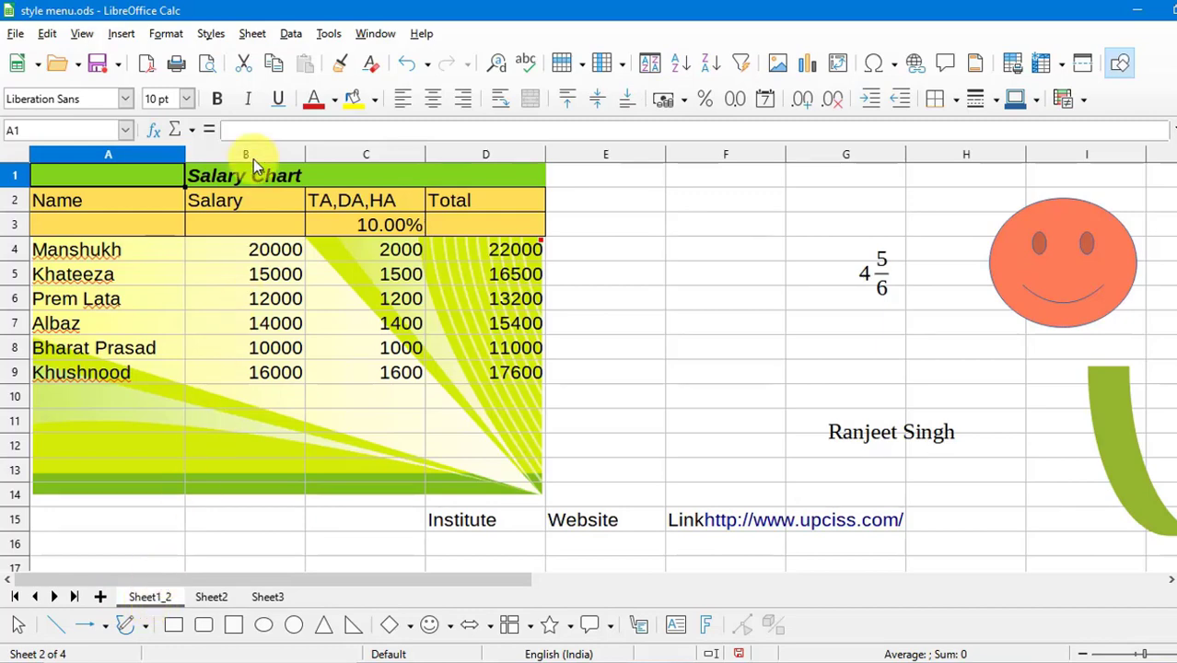
{"action": "left_click", "coordinate": [253, 34]}
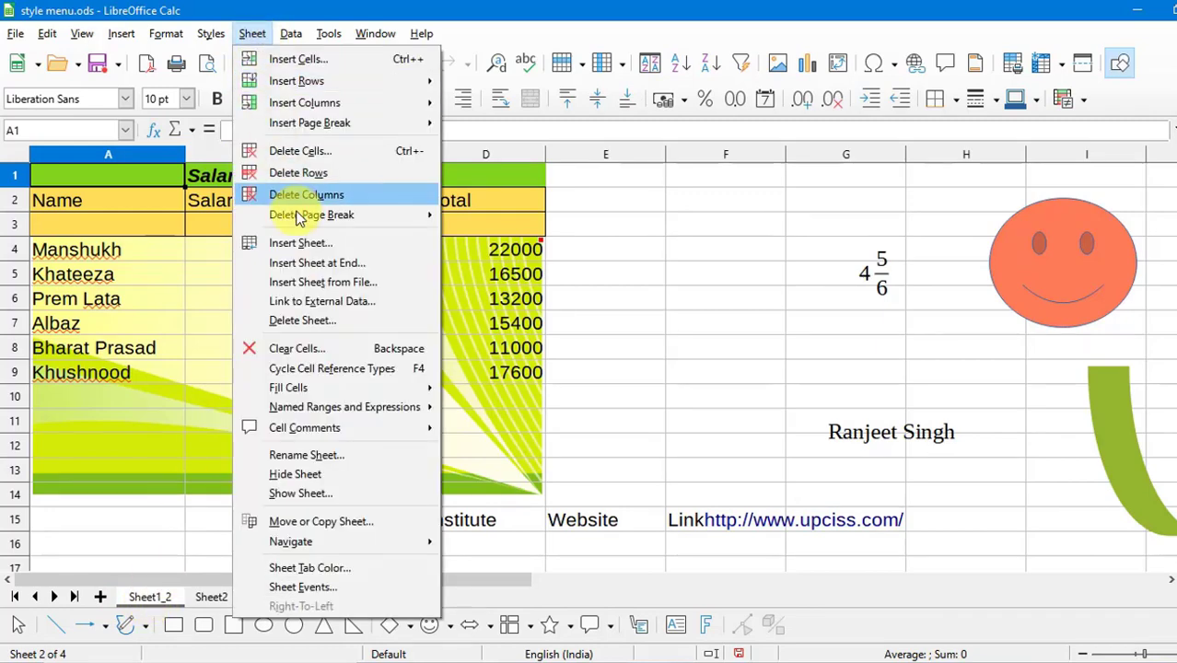
{"action": "left_click", "coordinate": [307, 494]}
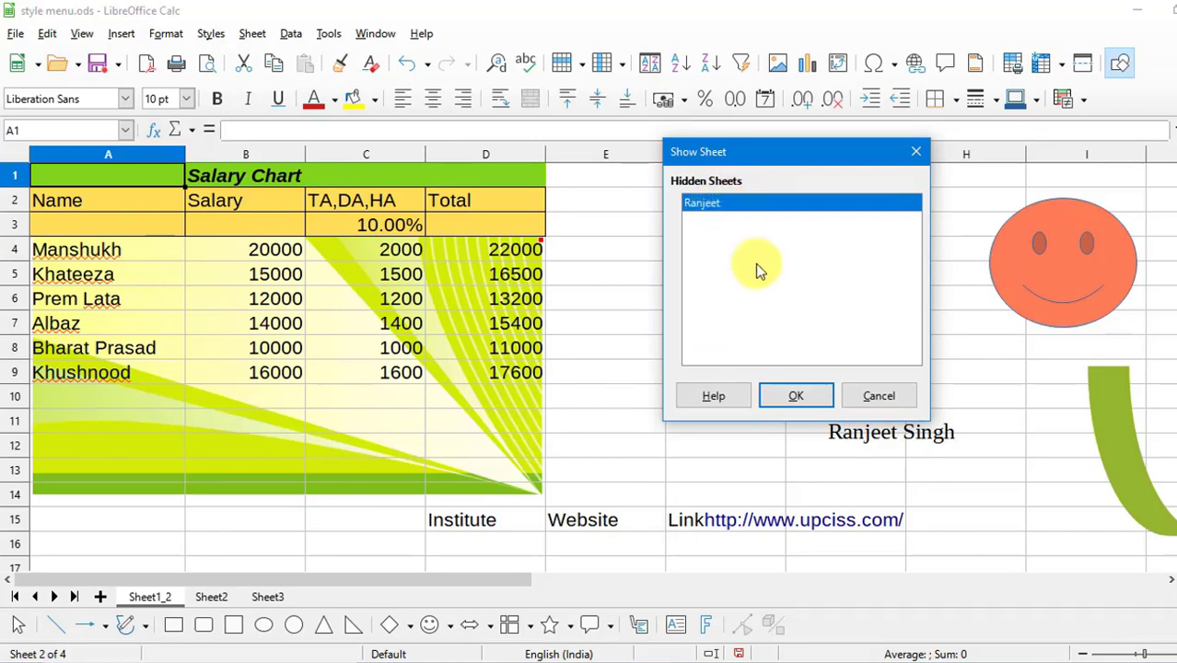
{"action": "left_click", "coordinate": [797, 396]}
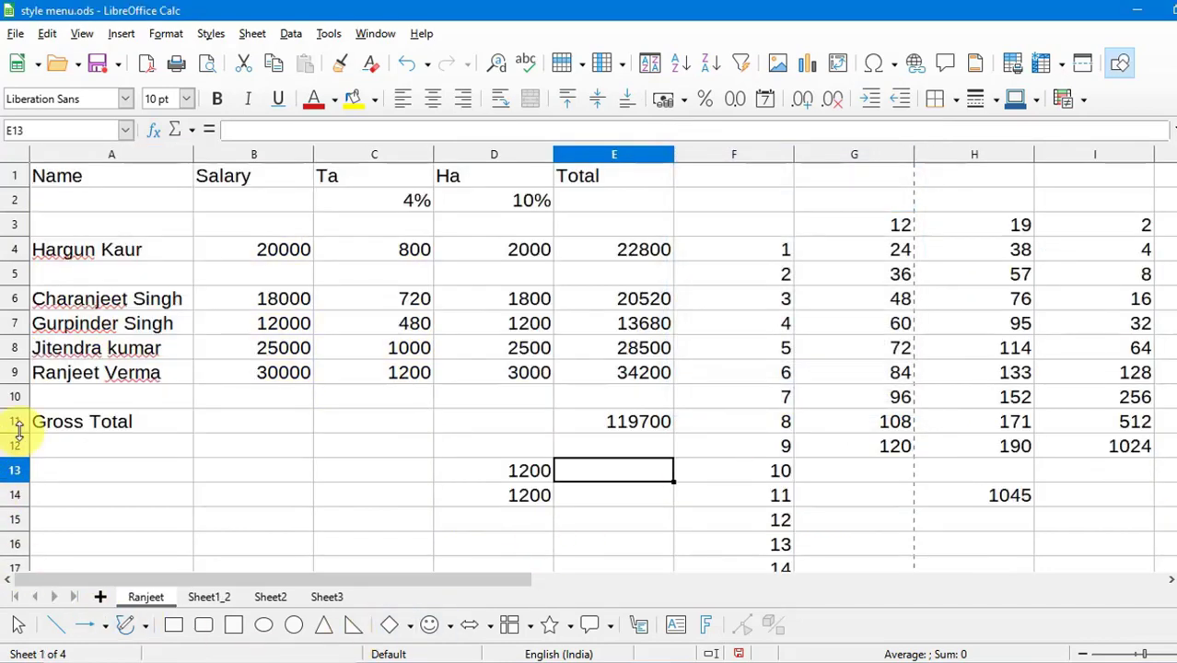
Copy the salary table sheet within the current document, placing it before the original and naming the copy with the surname
{"action": "left_click", "coordinate": [250, 39]}
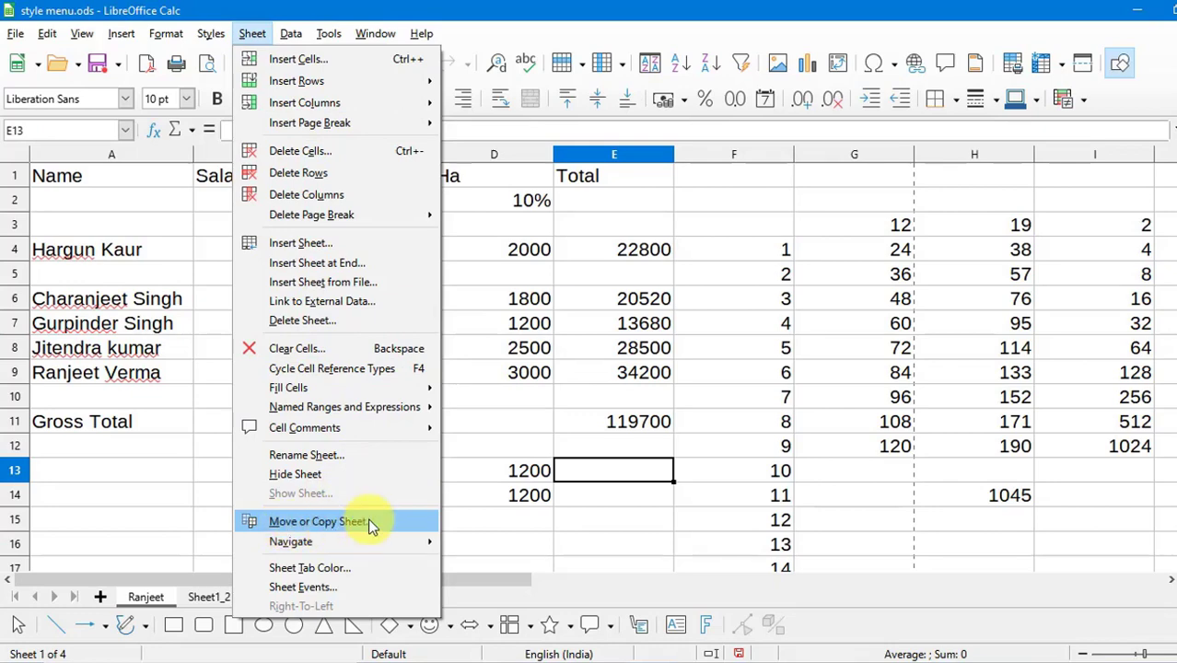
{"action": "left_click", "coordinate": [668, 259]}
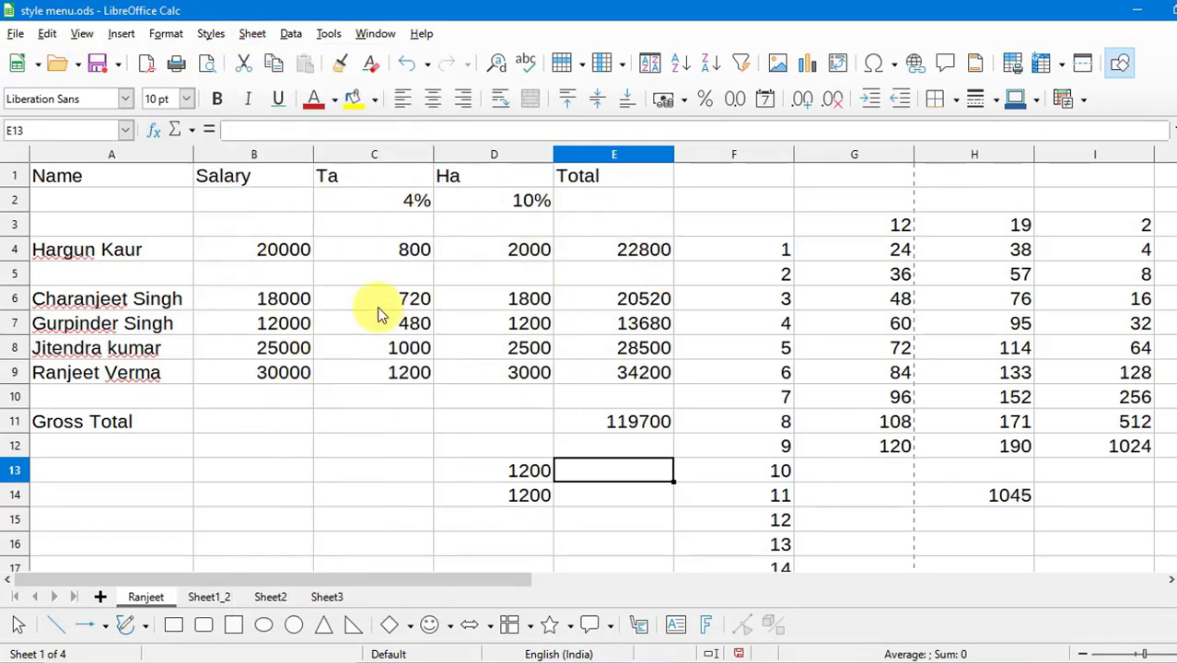
{"action": "left_click", "coordinate": [252, 35]}
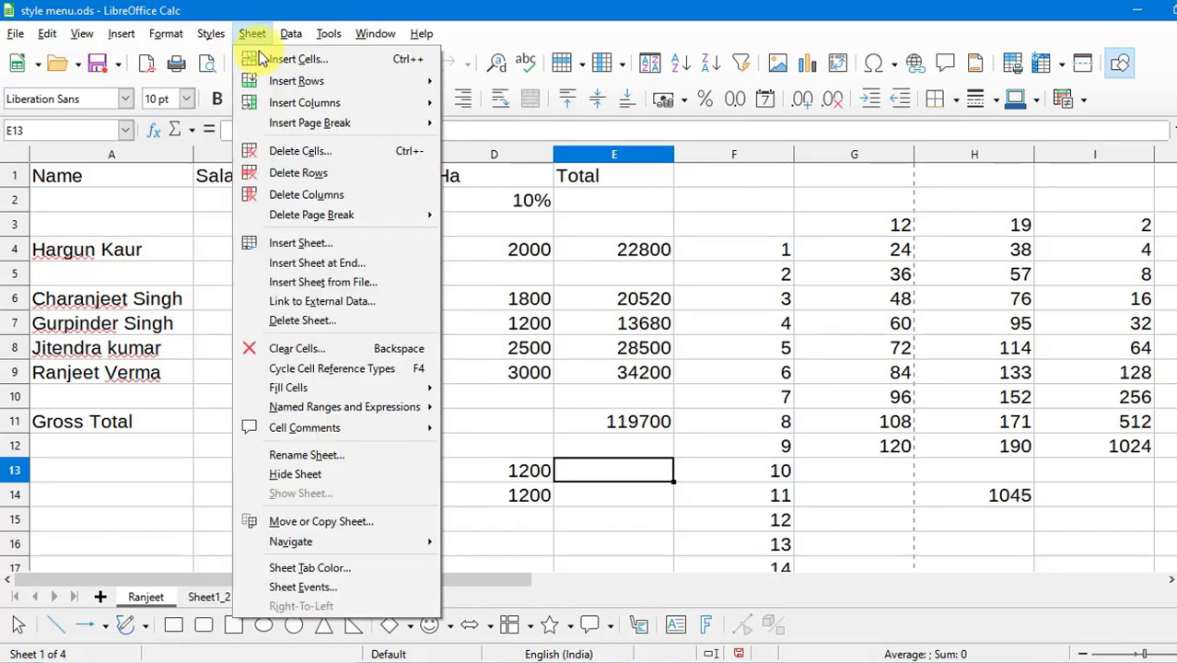
{"action": "left_click", "coordinate": [333, 521]}
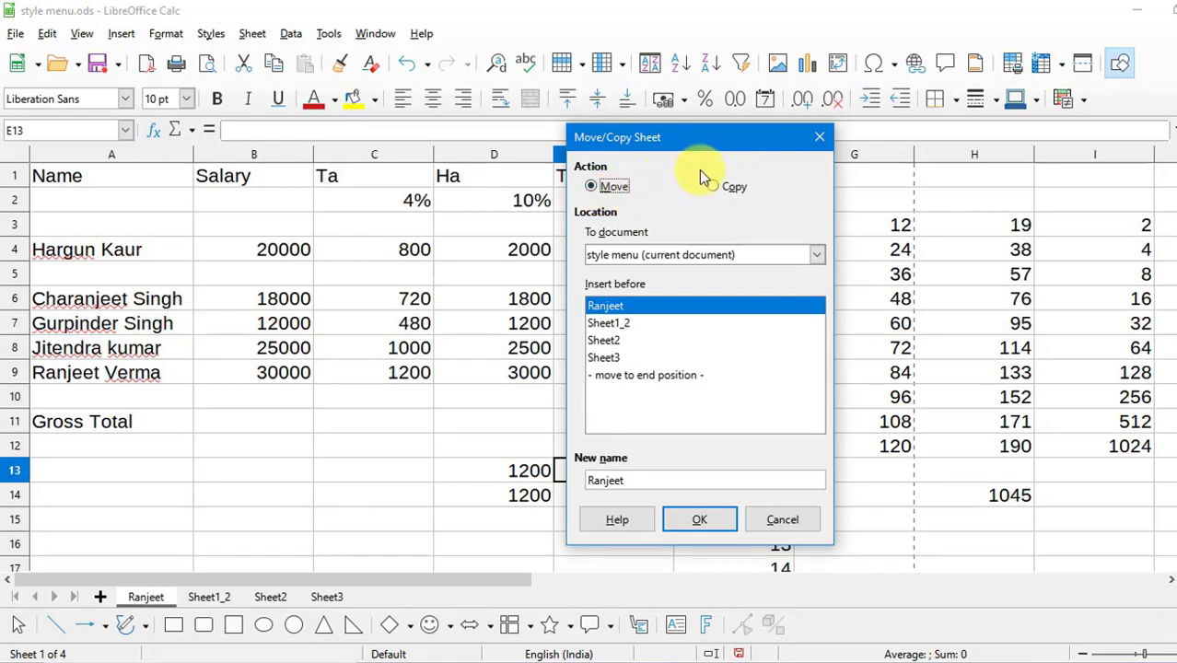
{"action": "left_click", "coordinate": [731, 187]}
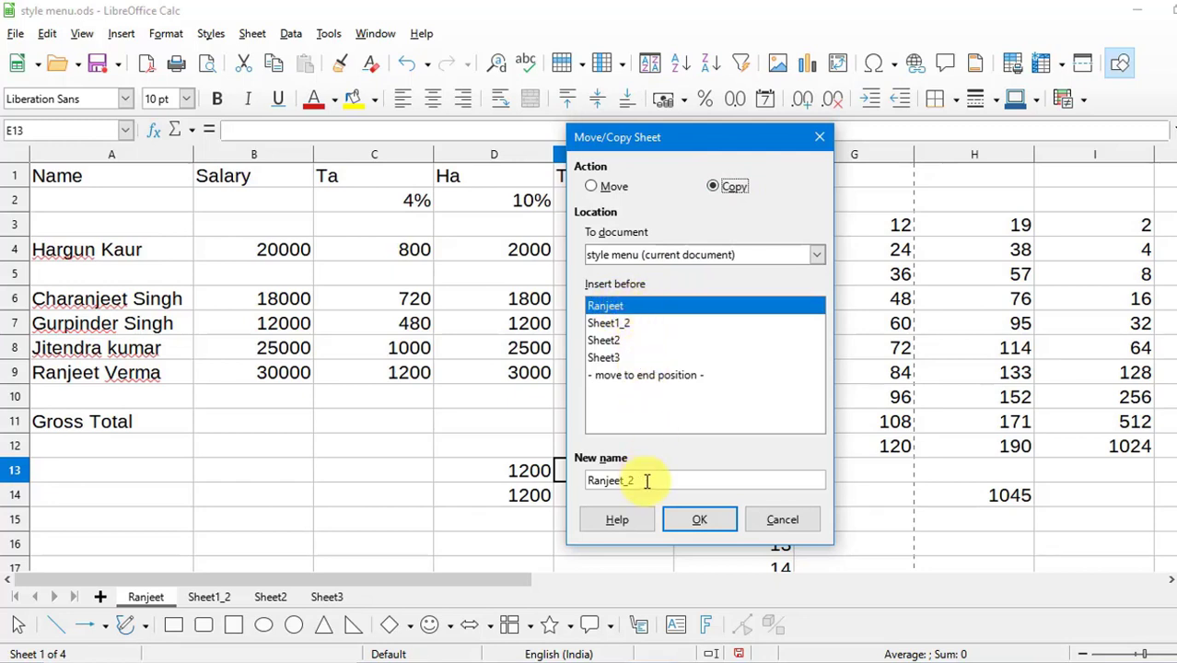
{"action": "left_click_drag", "start_coordinate": [643, 481], "coordinate": [562, 499]}
{"action": "type", "text": "s"}
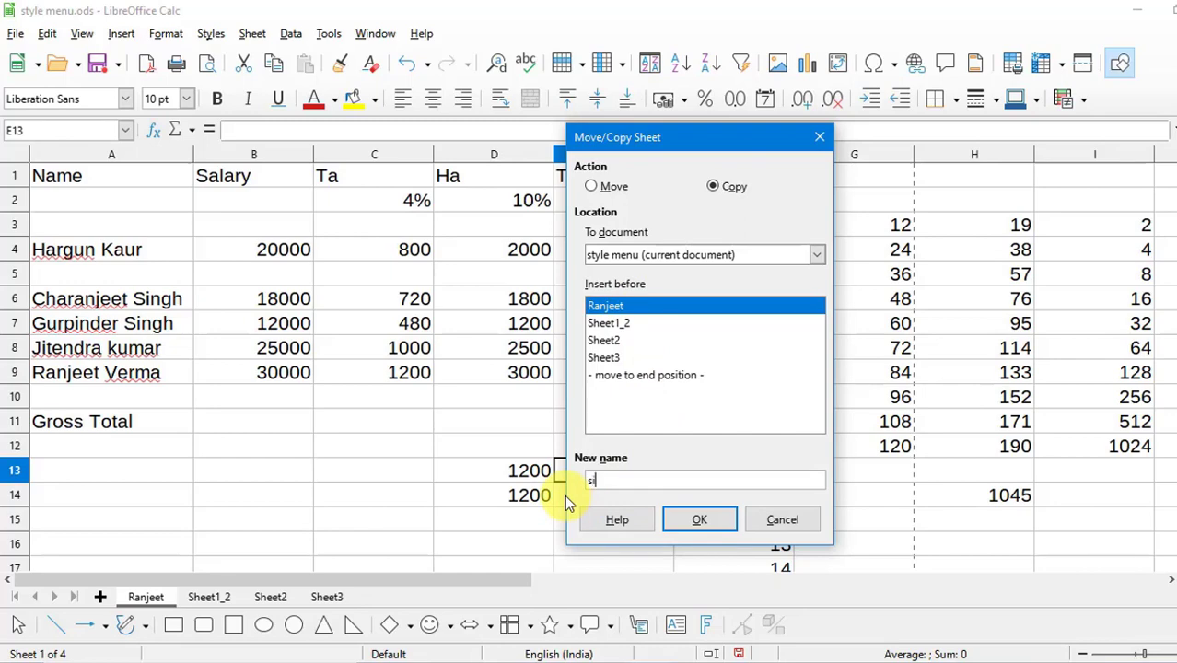
{"action": "type", "text": "ingh"}
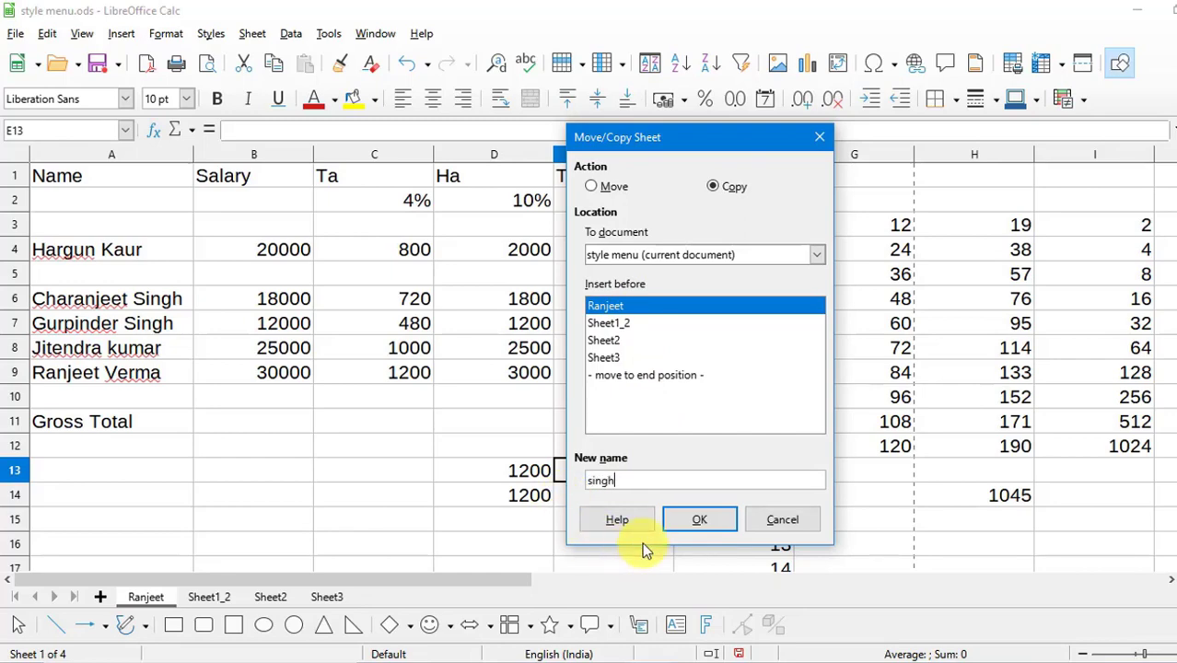
{"action": "left_click", "coordinate": [696, 517]}
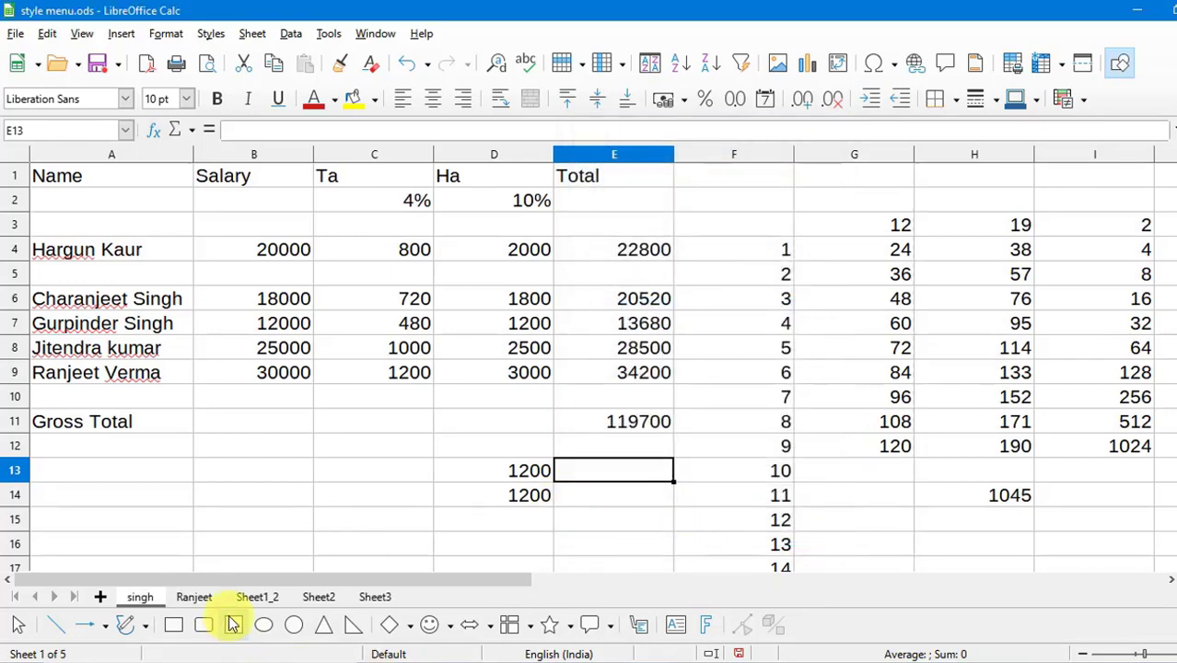
Switch between the original salary sheet and its copy to compare their contents
{"action": "left_click", "coordinate": [194, 596]}
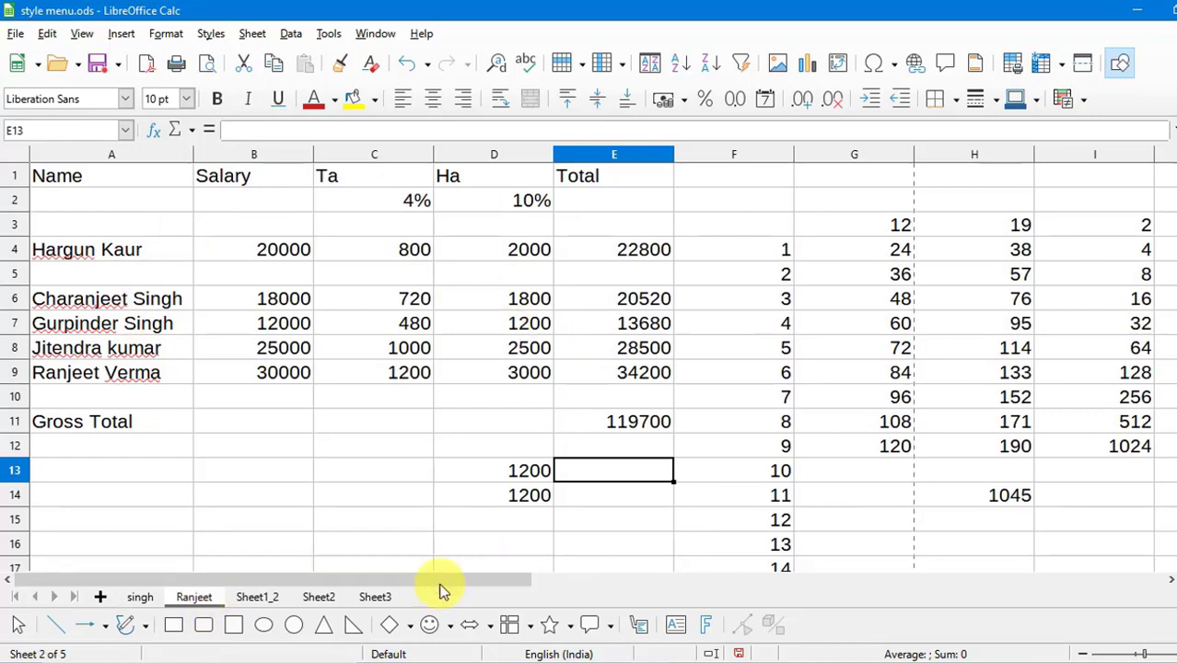
{"action": "left_click", "coordinate": [141, 598]}
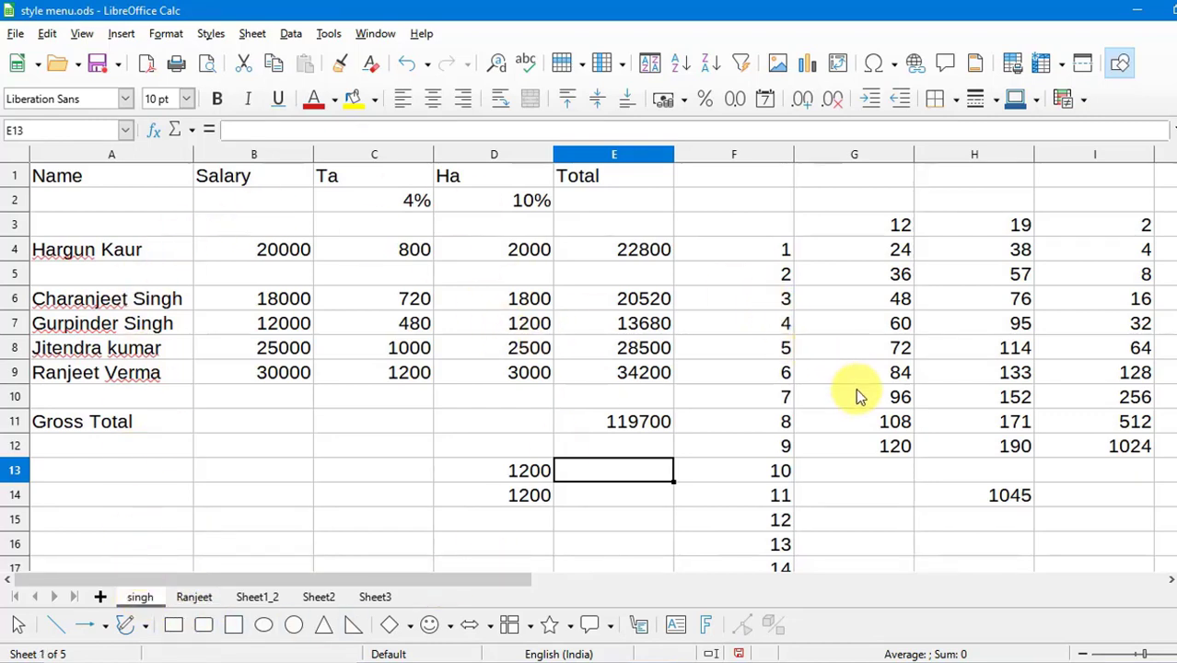
{"action": "left_click", "coordinate": [348, 470]}
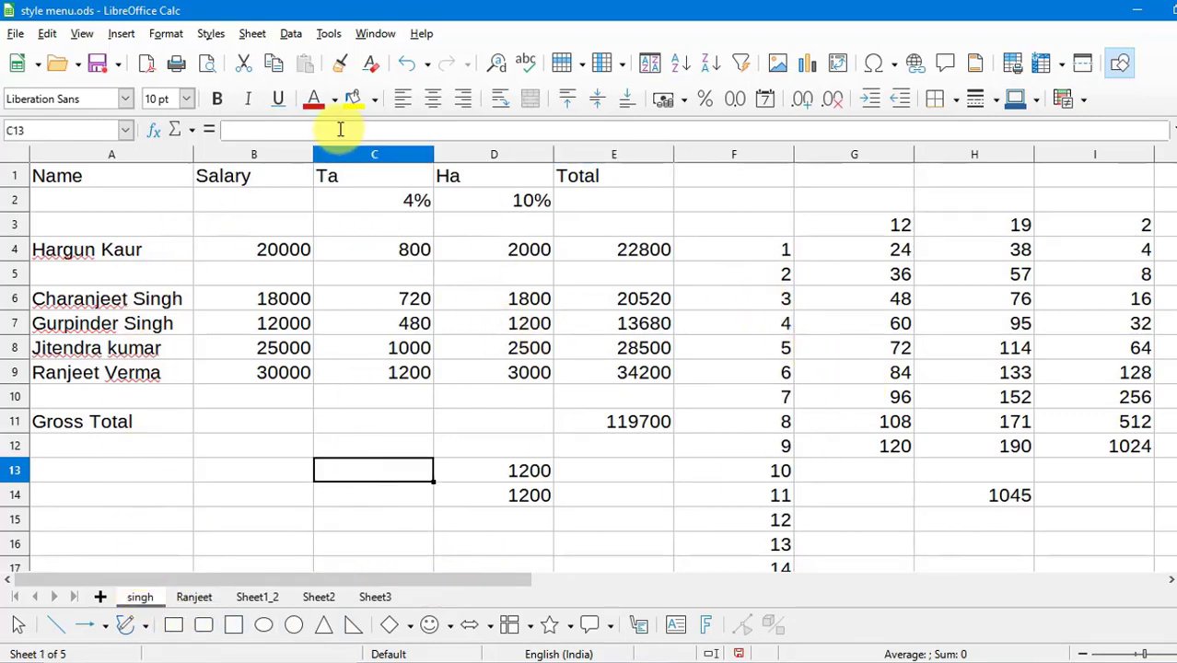
{"action": "key", "text": "ctrl+Page_Down"}
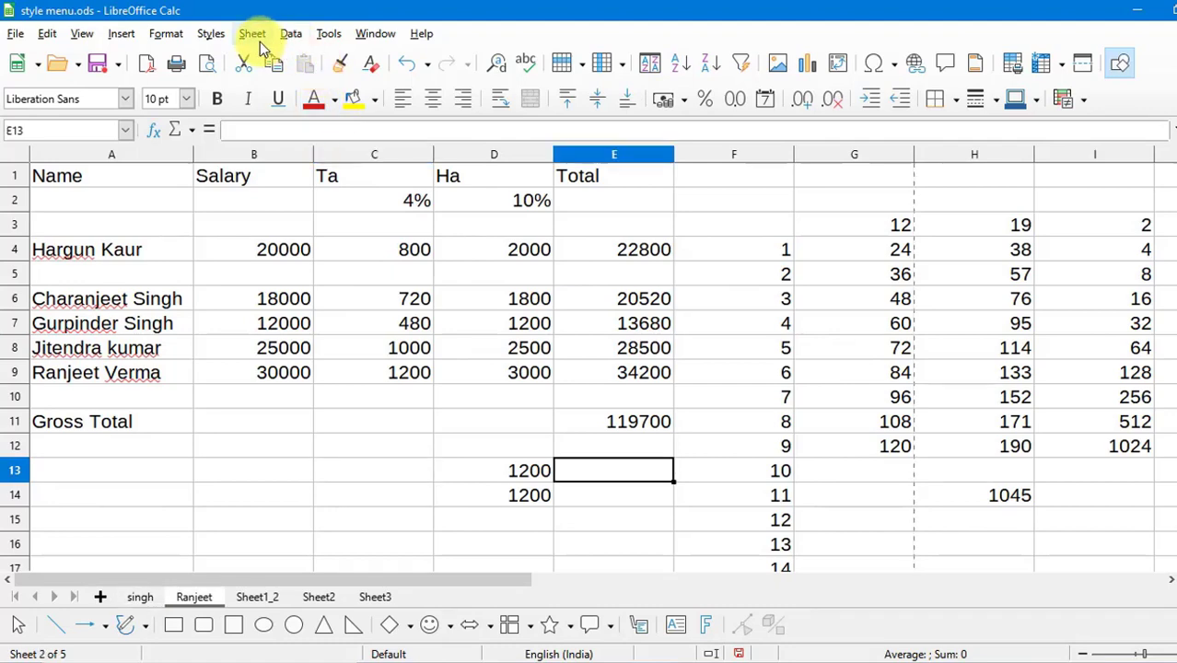
Navigate from the original salary sheet to the next sheet, Sheet1_2, and return to the previous sheet
{"action": "left_click", "coordinate": [258, 38]}
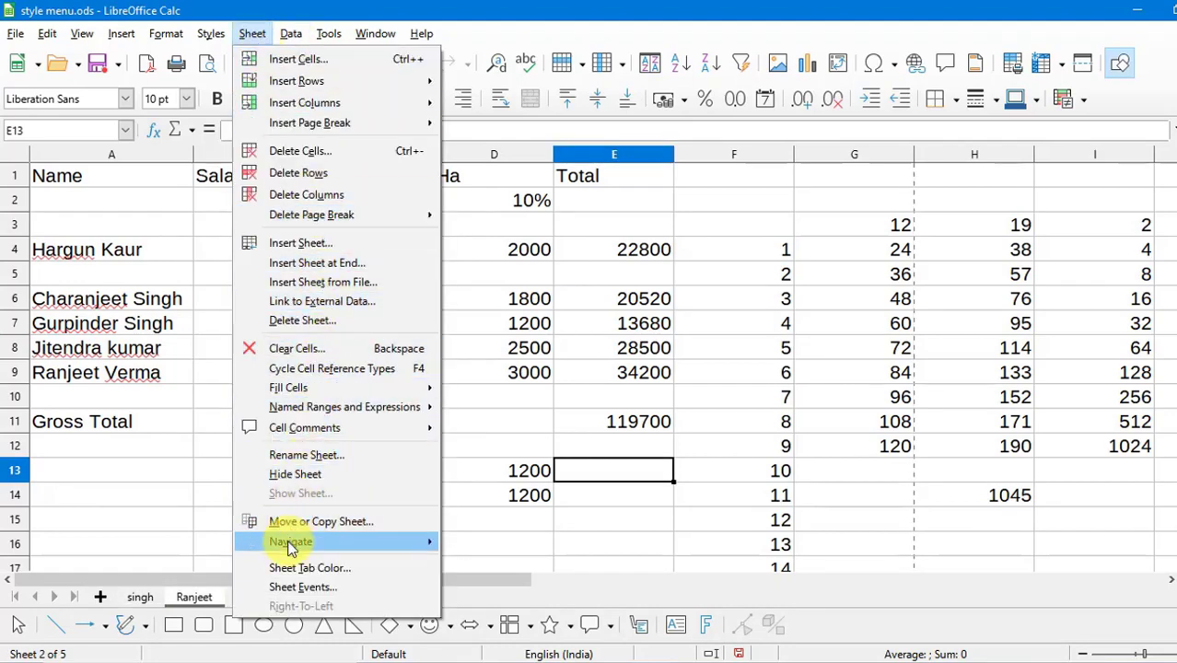
{"action": "mouse_move", "coordinate": [314, 540]}
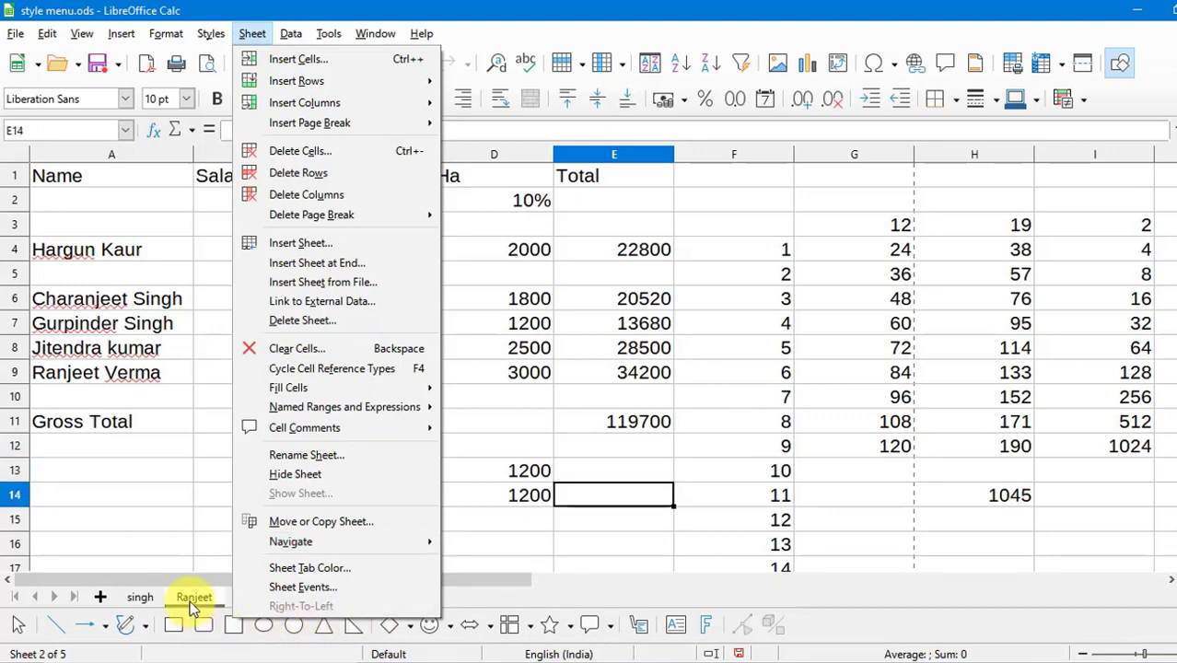
{"action": "mouse_move", "coordinate": [368, 540]}
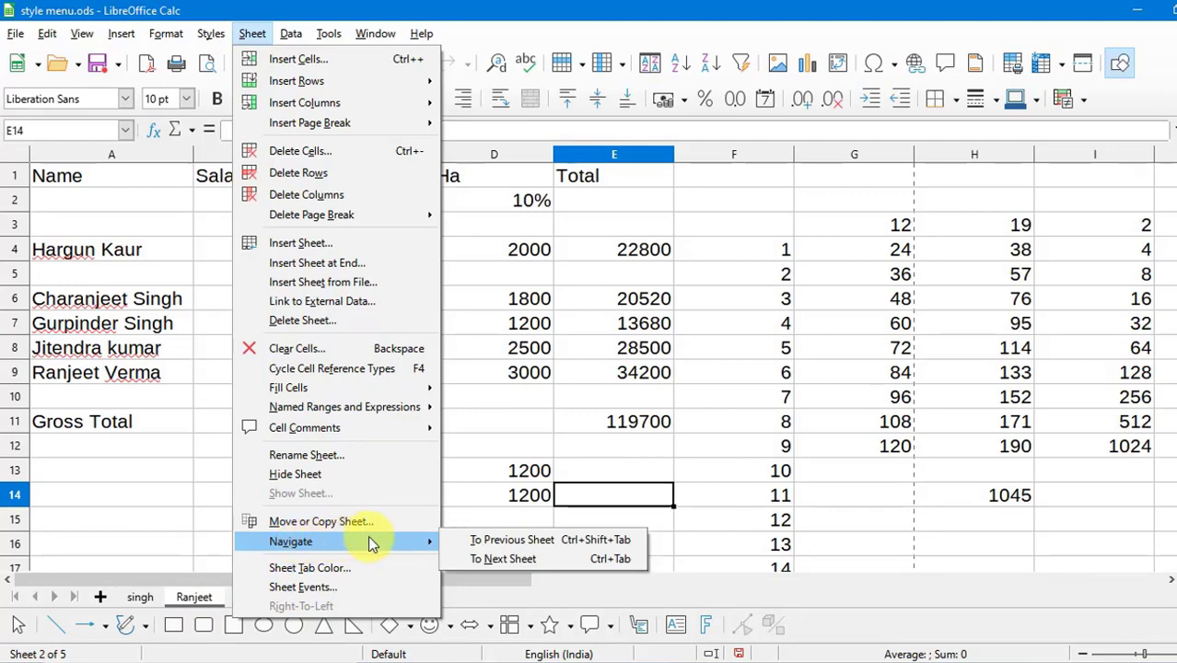
{"action": "left_click", "coordinate": [518, 558]}
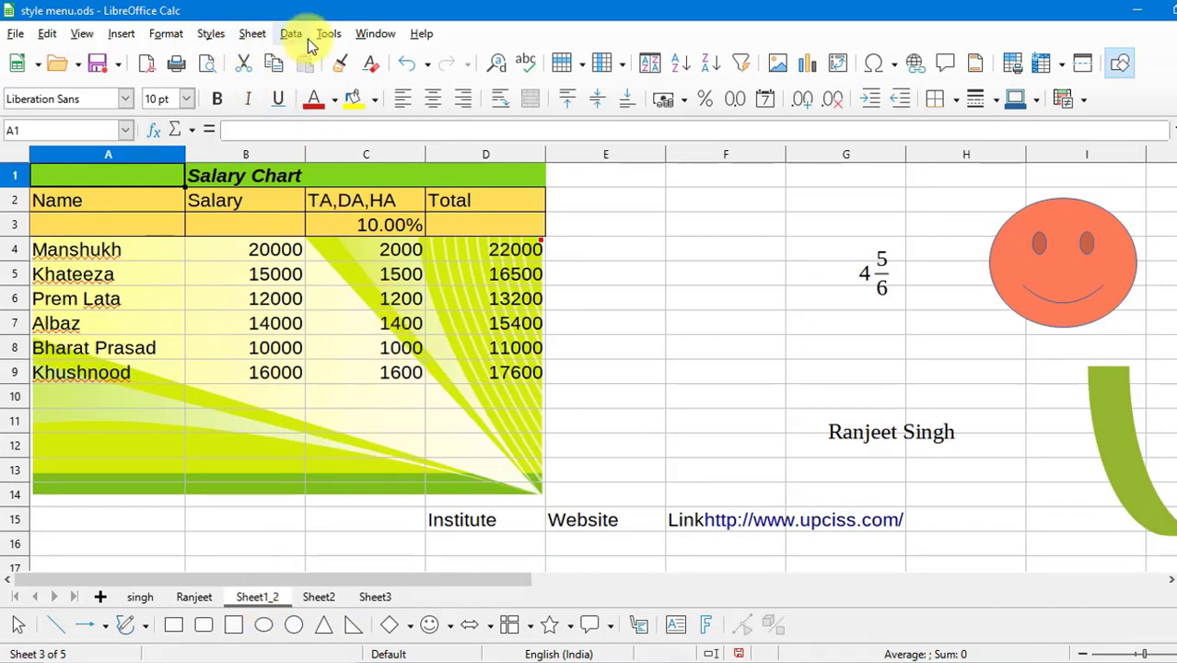
{"action": "left_click", "coordinate": [255, 37]}
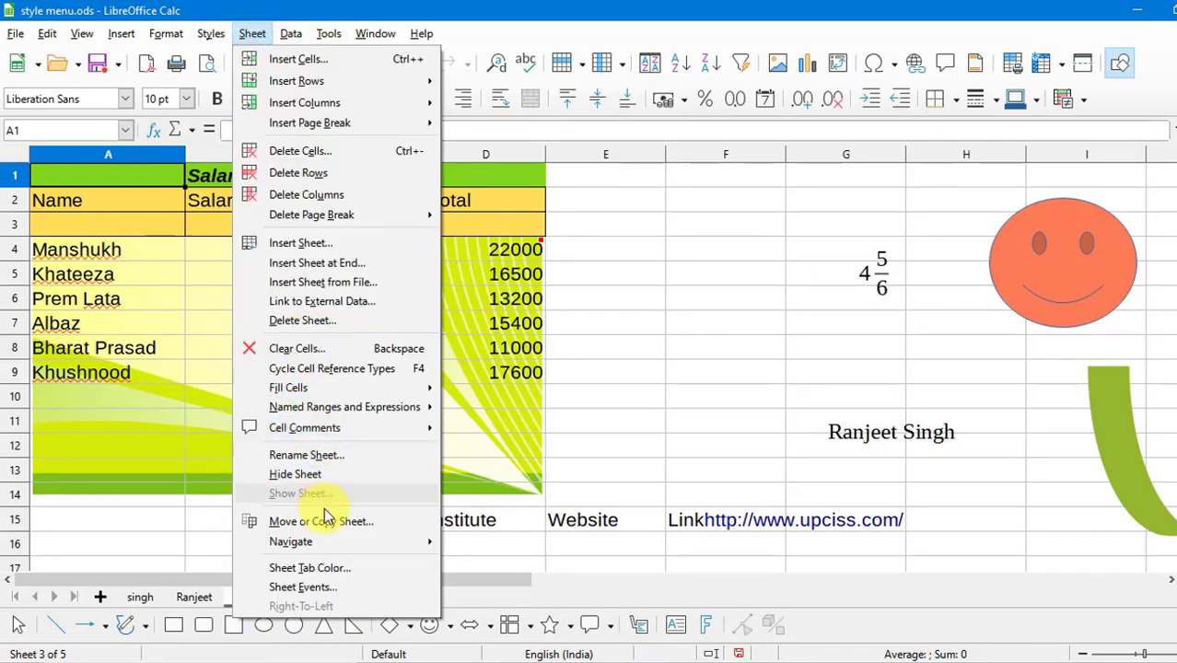
{"action": "mouse_move", "coordinate": [365, 541]}
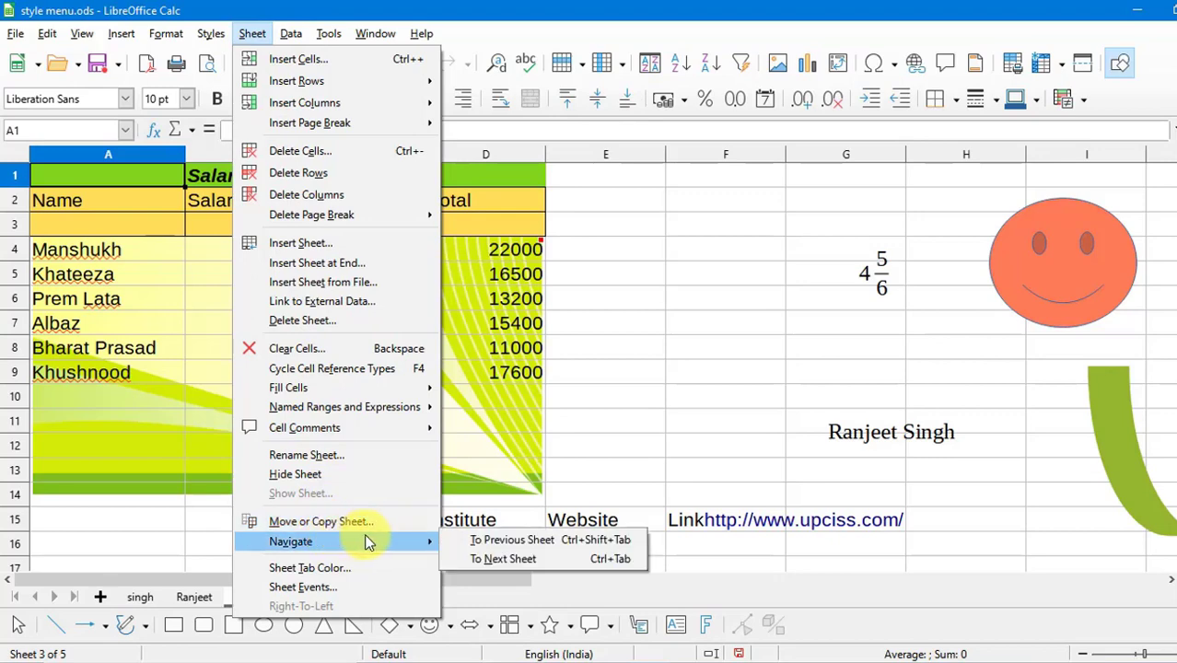
{"action": "left_click", "coordinate": [512, 545]}
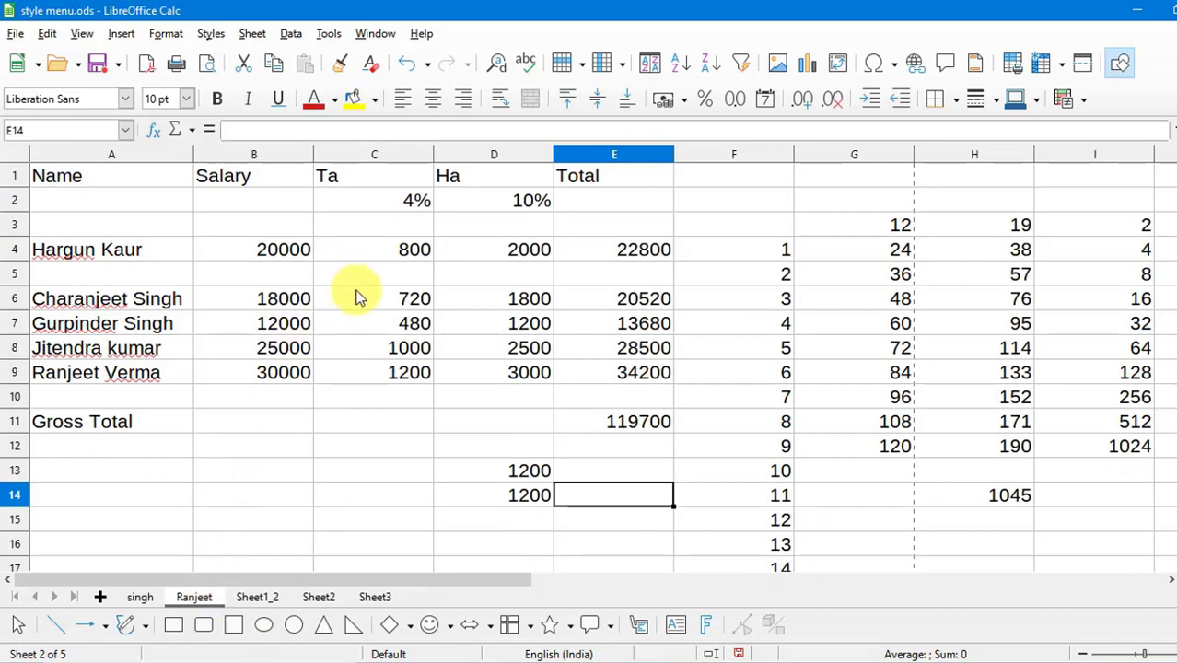
Set the tab color of the original salary sheet to Dark Red 1 from the standard palette
{"action": "left_click", "coordinate": [382, 445]}
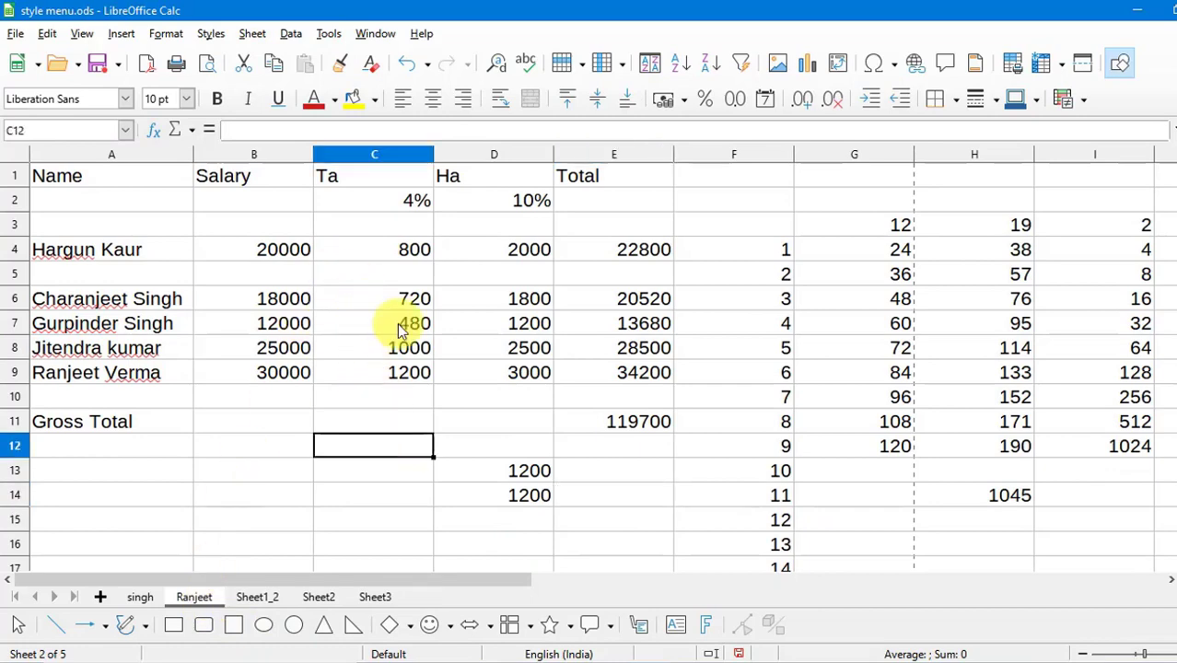
{"action": "left_click", "coordinate": [254, 34]}
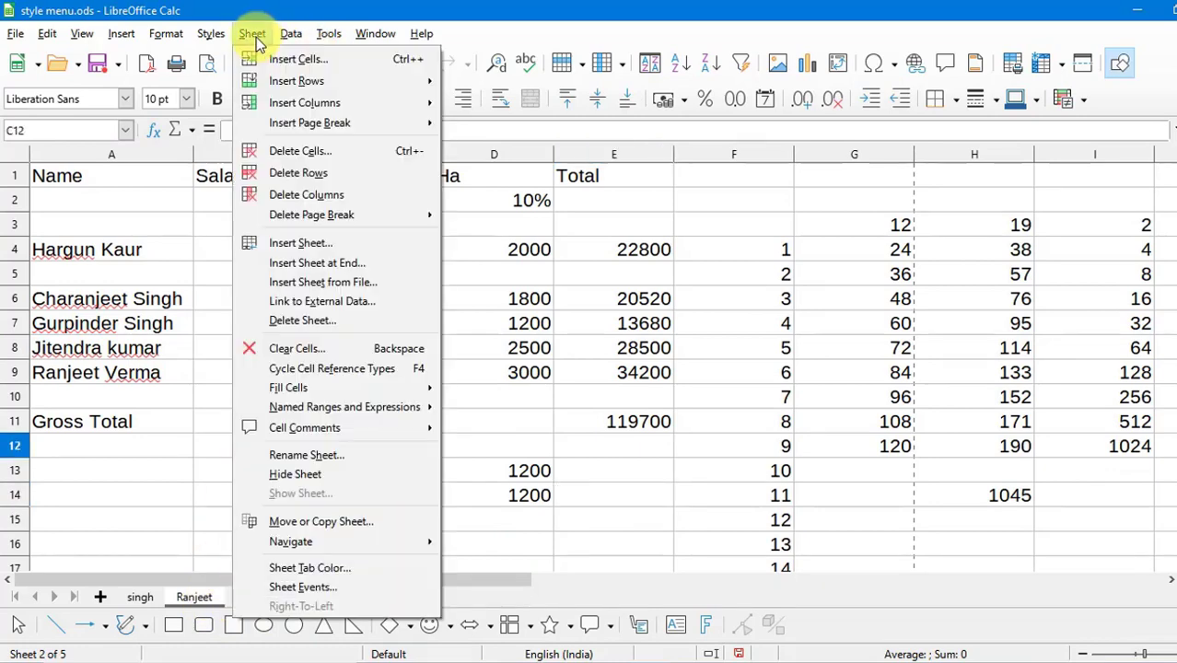
{"action": "left_click", "coordinate": [334, 569]}
{"action": "left_click_drag", "start_coordinate": [630, 178], "coordinate": [755, 148]}
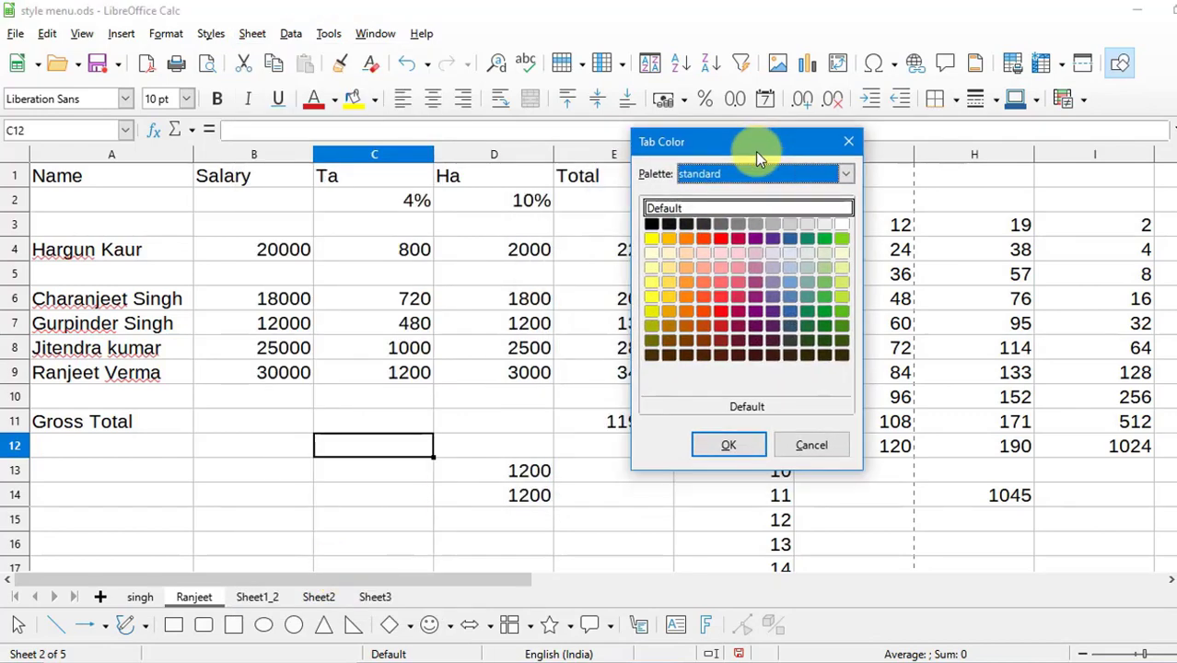
{"action": "left_click", "coordinate": [718, 311]}
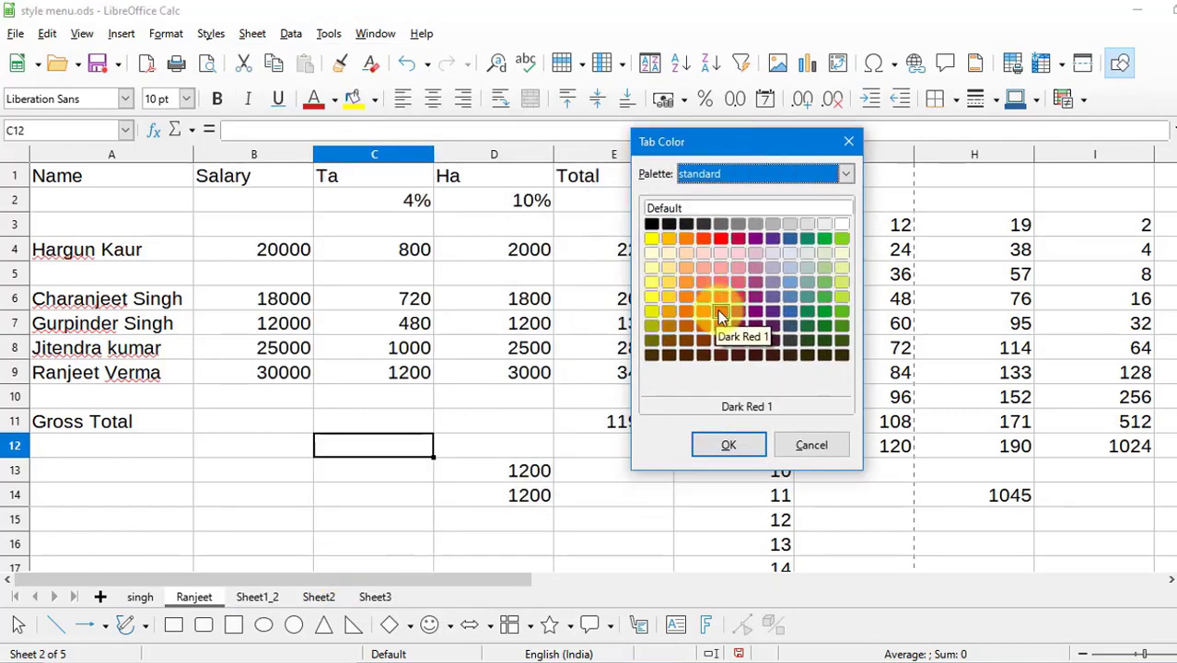
{"action": "left_click", "coordinate": [728, 444]}
Set the tab color of Sheet1_2 to Green and check it from Sheet2 before returning to Sheet1_2
{"action": "left_click", "coordinate": [265, 597]}
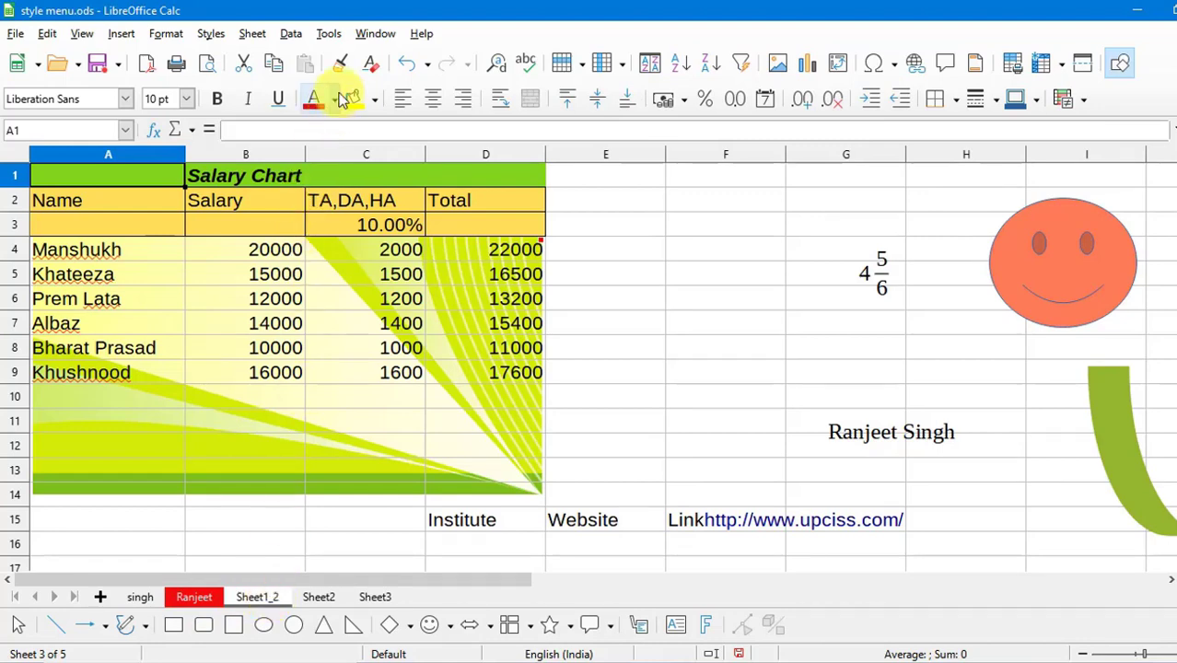
{"action": "left_click", "coordinate": [252, 34]}
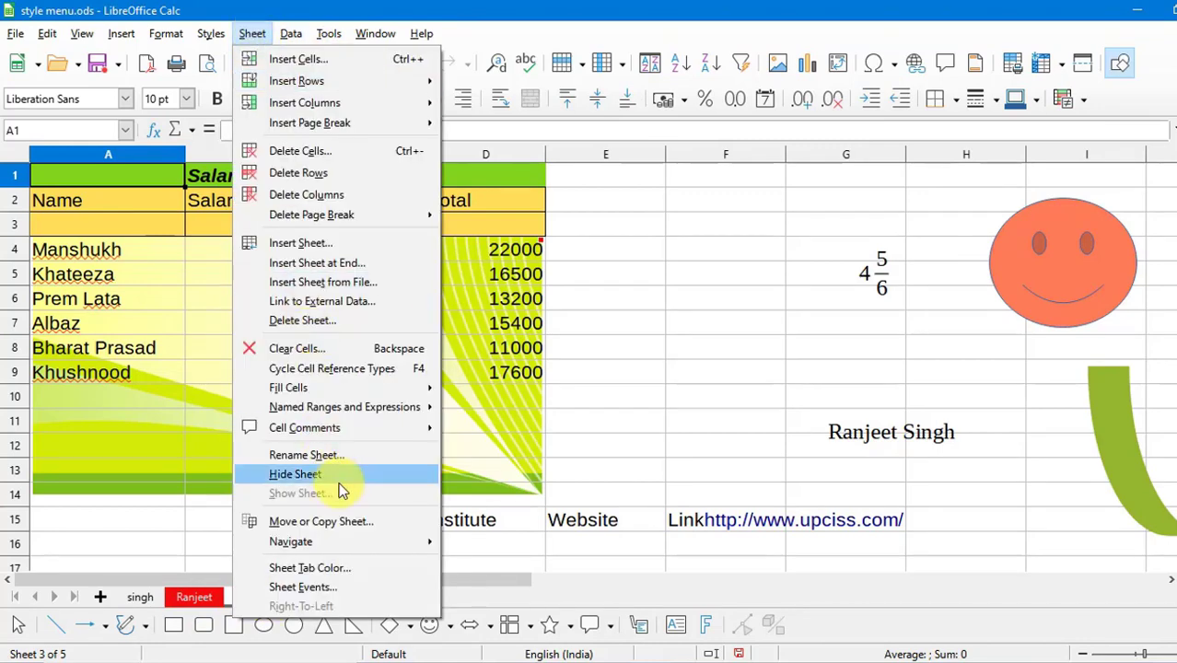
{"action": "left_click", "coordinate": [331, 572]}
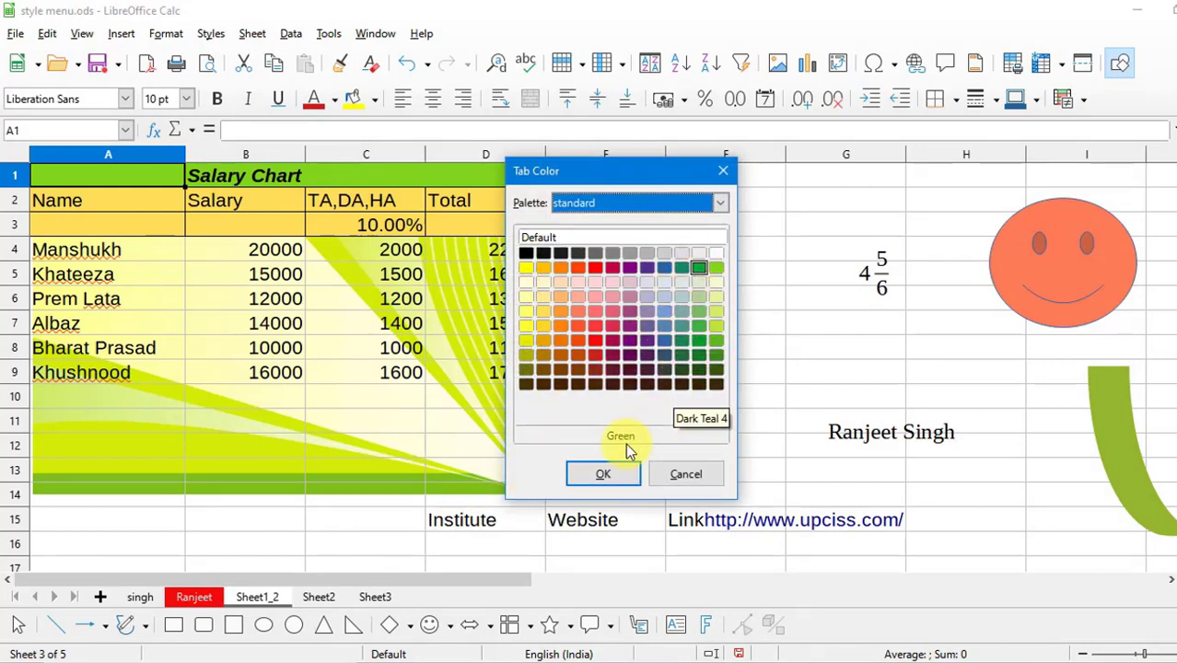
{"action": "left_click", "coordinate": [603, 475]}
{"action": "left_click", "coordinate": [327, 598]}
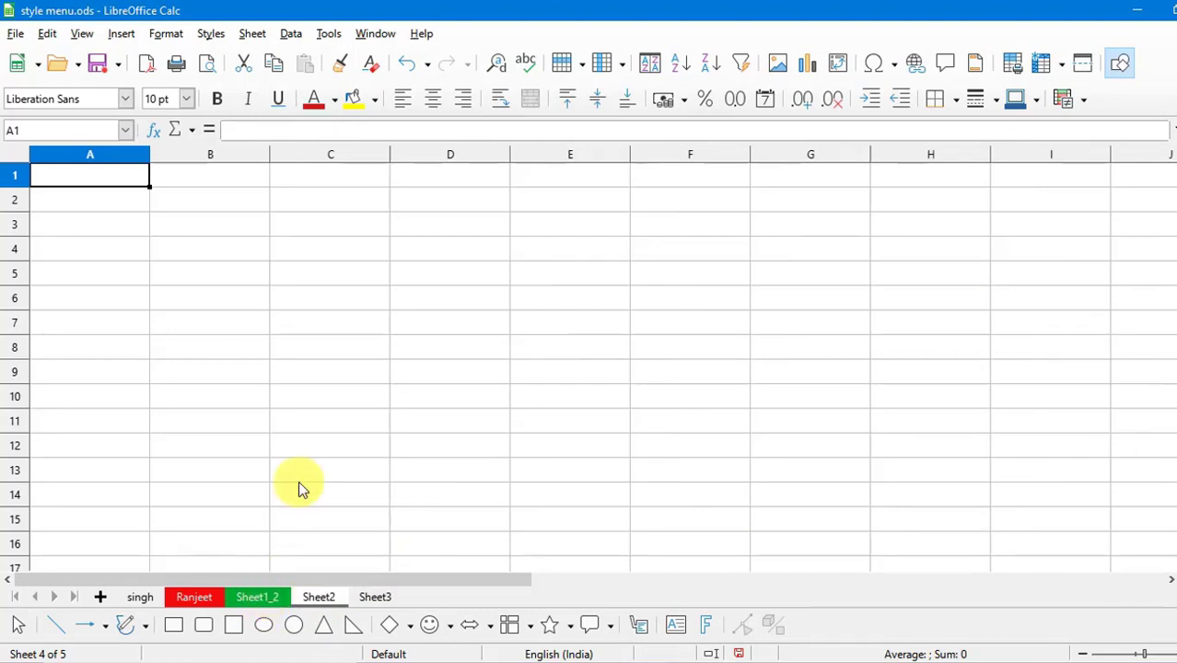
{"action": "left_click", "coordinate": [253, 597]}
{"action": "left_click", "coordinate": [252, 34]}
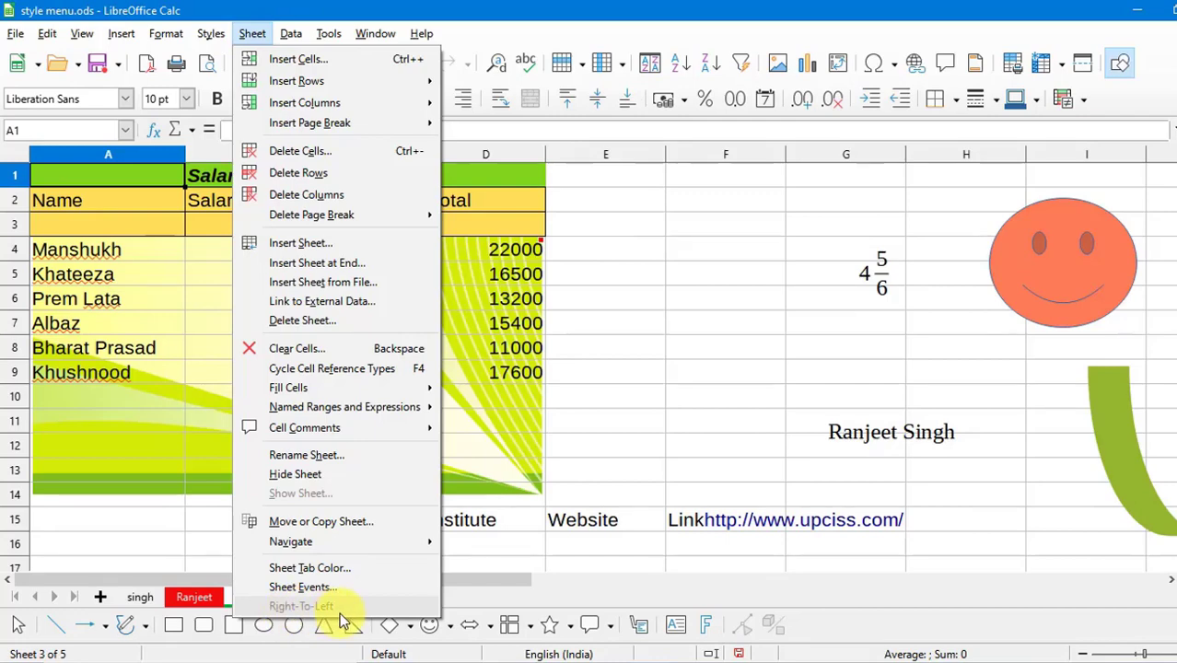
{"action": "left_click", "coordinate": [744, 268]}
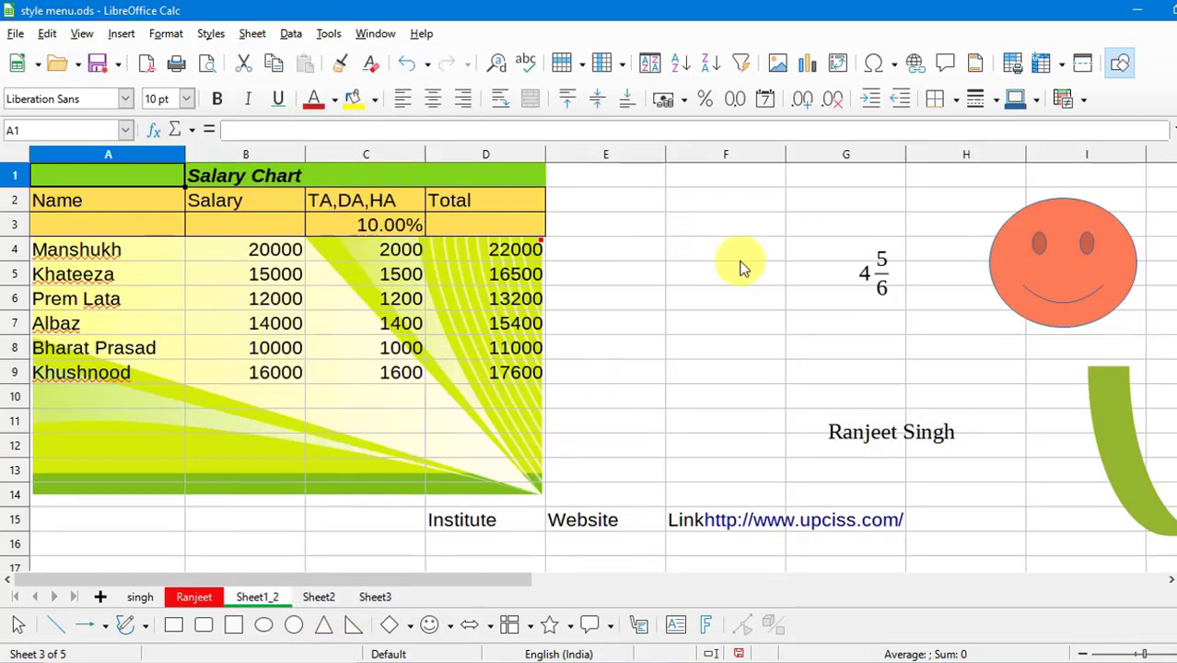